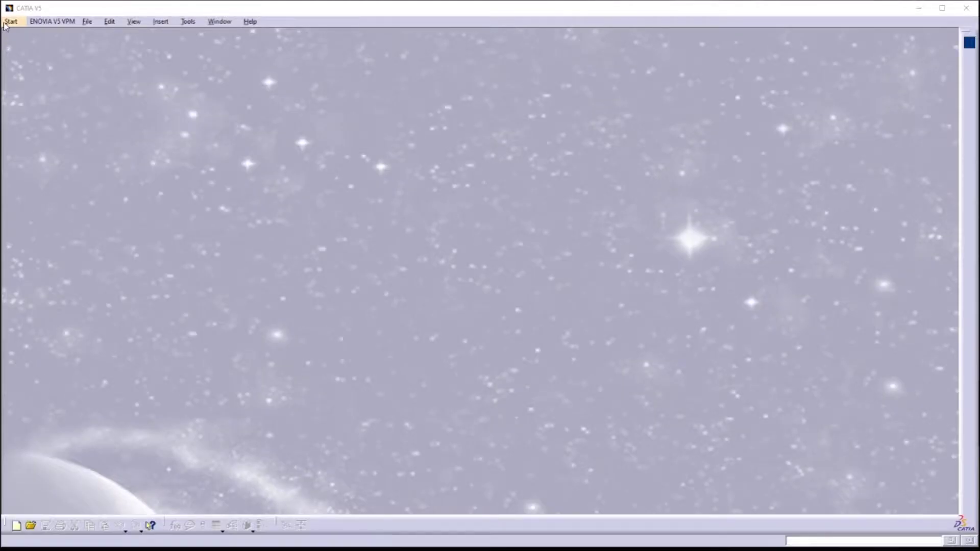
Step: Show the CATIA workbench list from the Start menu
click(10, 22)
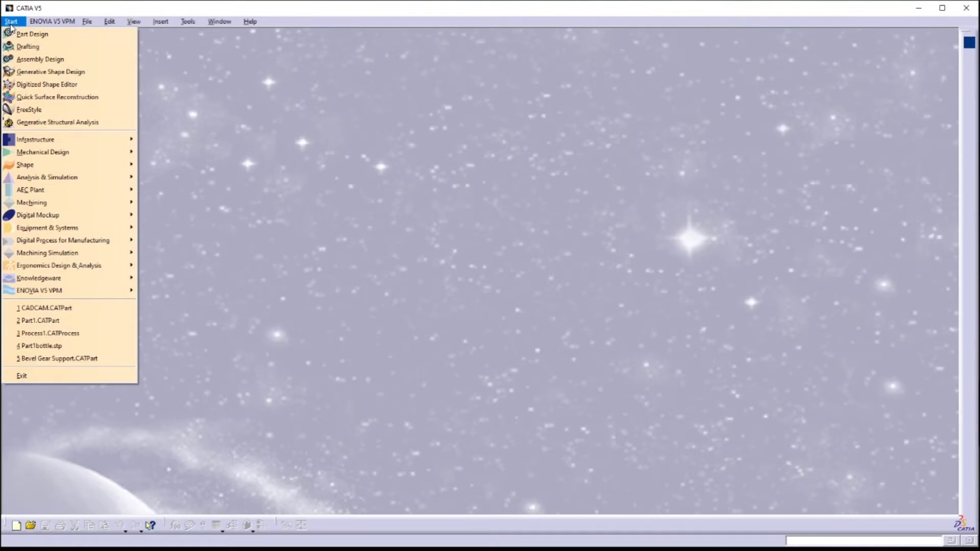
Step: Create a new Generative Shape Design part named 'Spiral Lamp' with a geometrical set
mouse_move(61, 172)
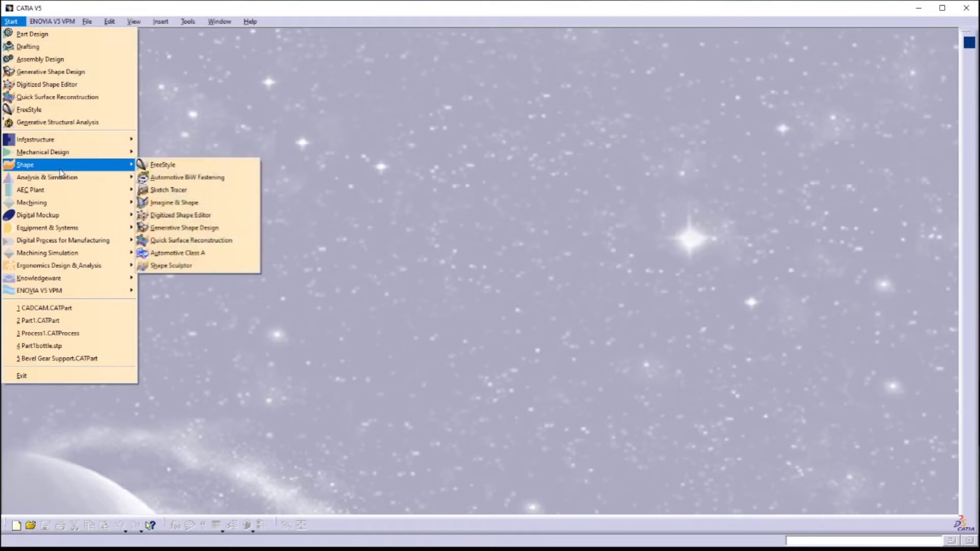
click(204, 229)
click(846, 443)
drag(912, 419, 890, 418)
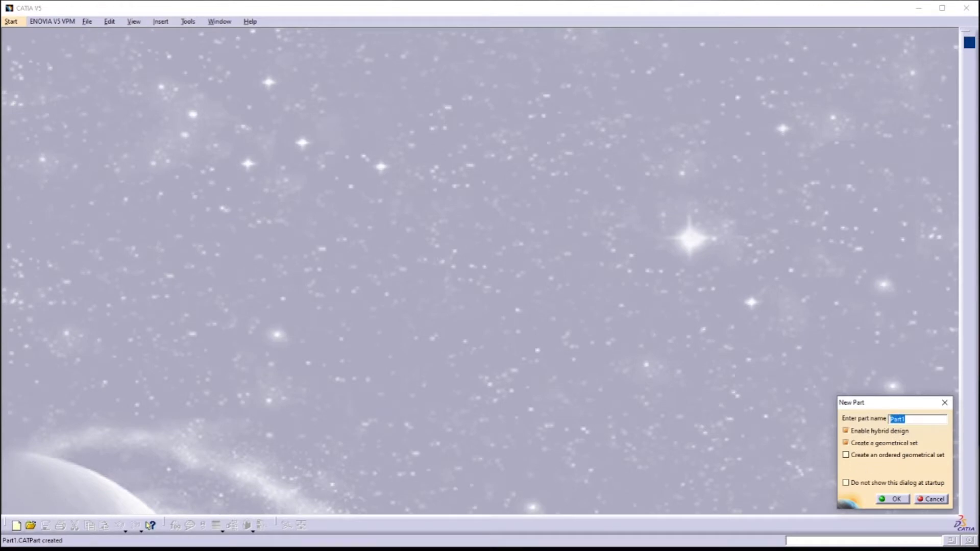
text(Spiral Lamp)
click(883, 499)
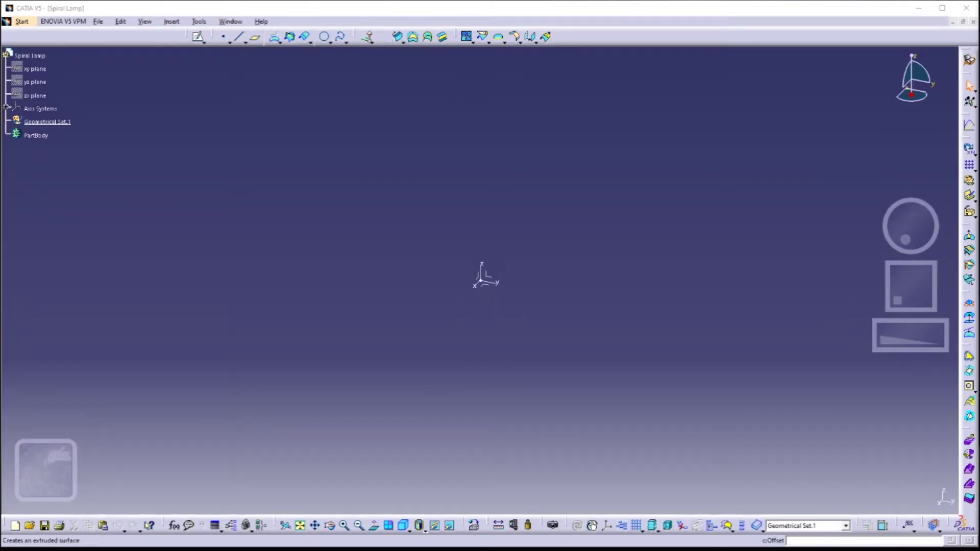
Step: Draw a whole circle of radius 50 mm centred on the origin in the XY plane
click(325, 37)
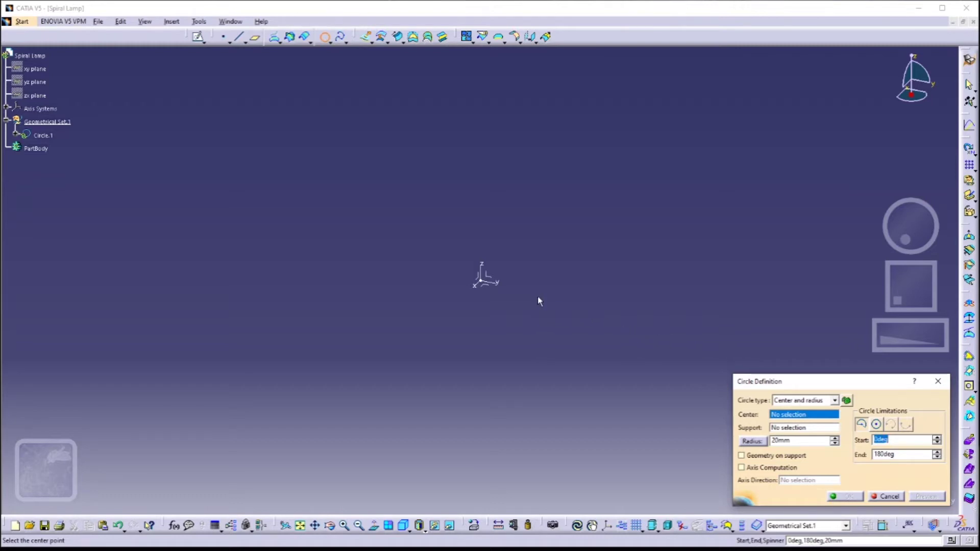
click(488, 283)
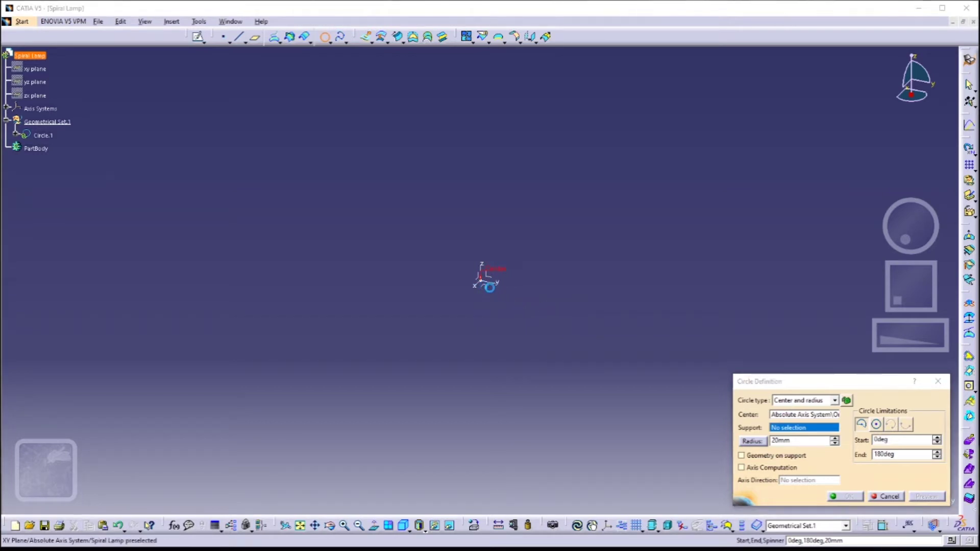
click(488, 288)
text(50)
key(Return)
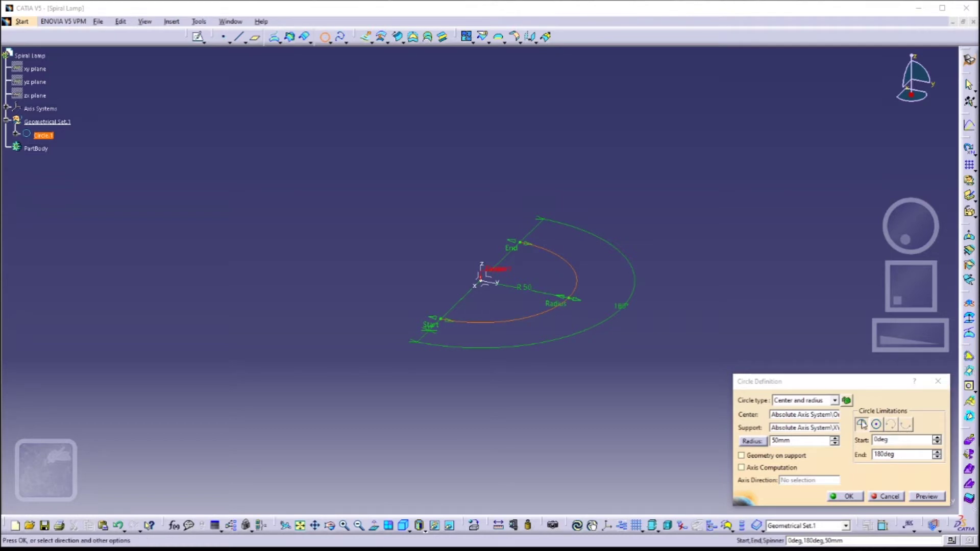
click(876, 424)
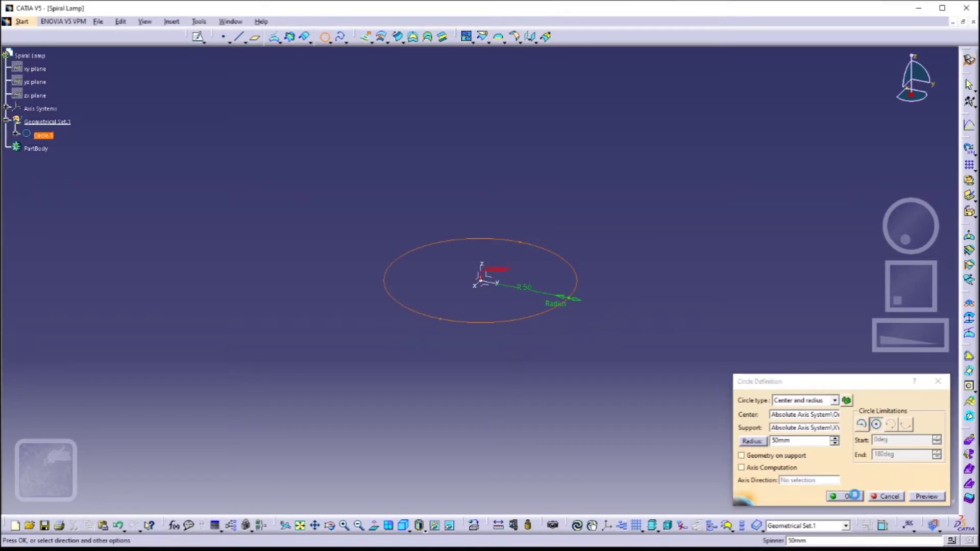
click(854, 495)
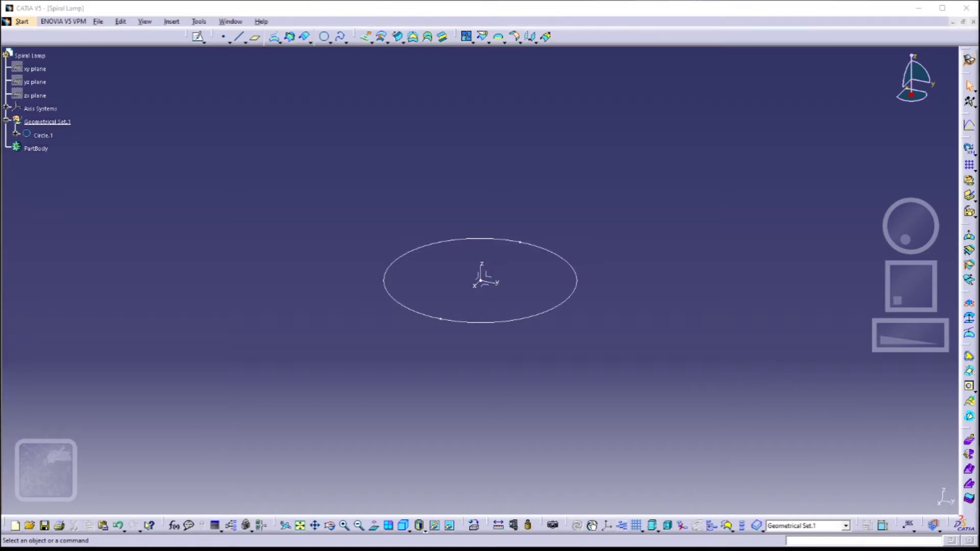
ctrl+middle_drag(518, 373, 568, 129)
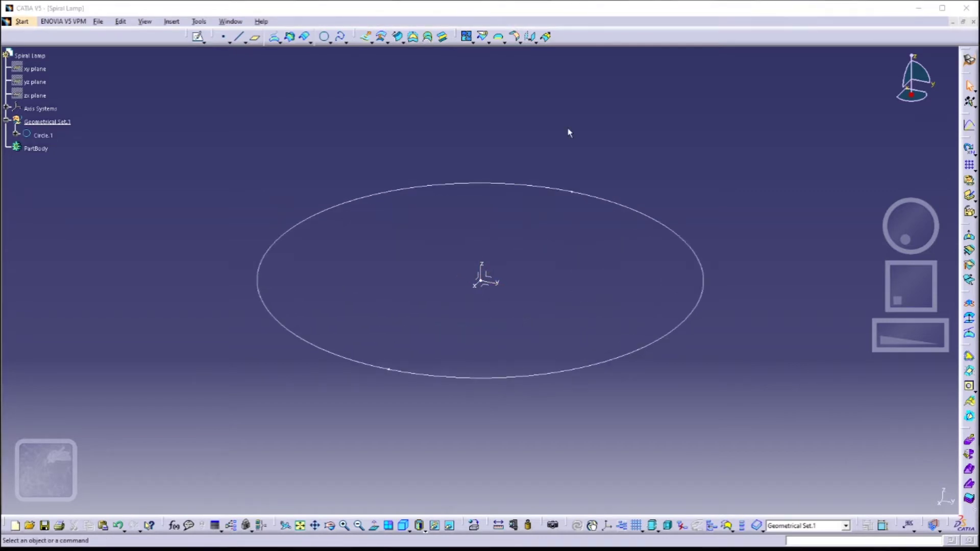
Step: Repeat 2 points along Circle.1, giving Point.1 and Point.2 in a new geometrical set
click(231, 44)
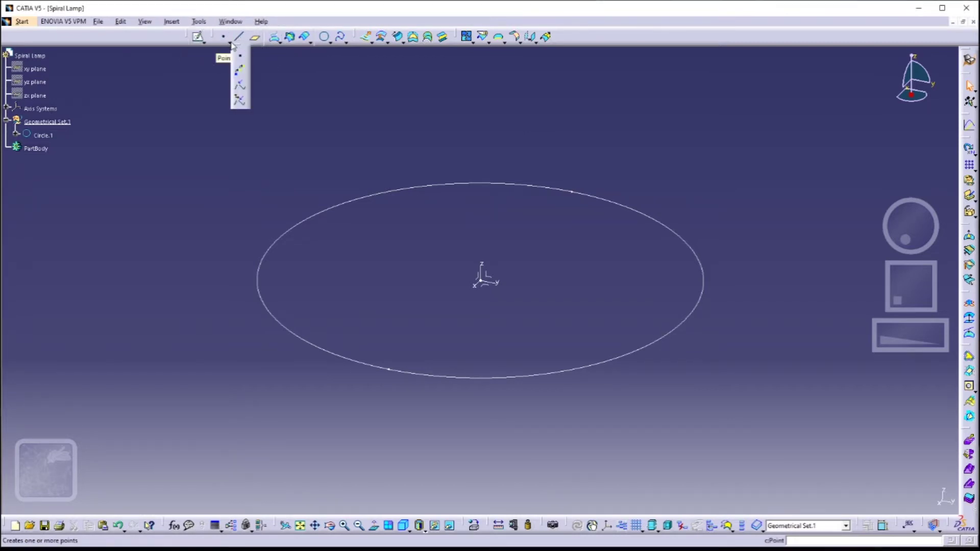
click(240, 70)
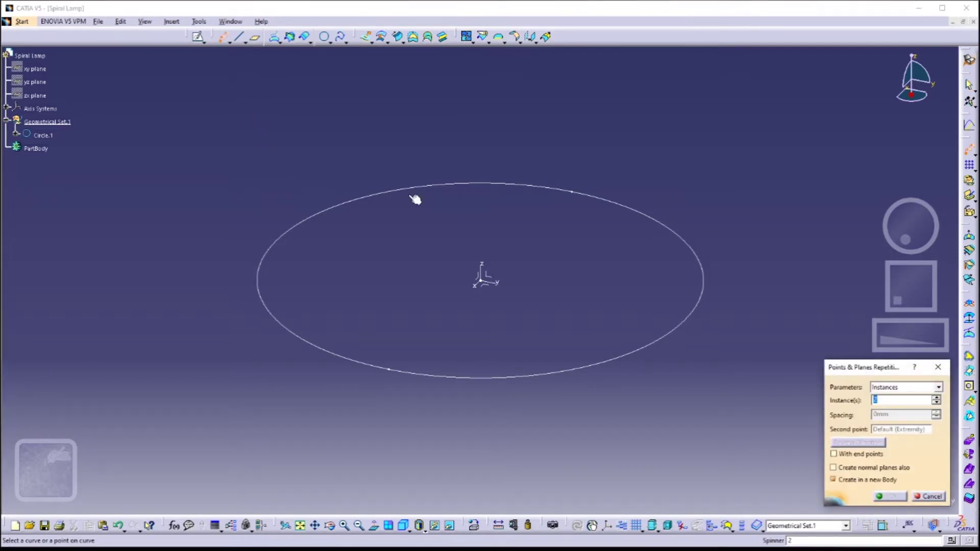
click(671, 342)
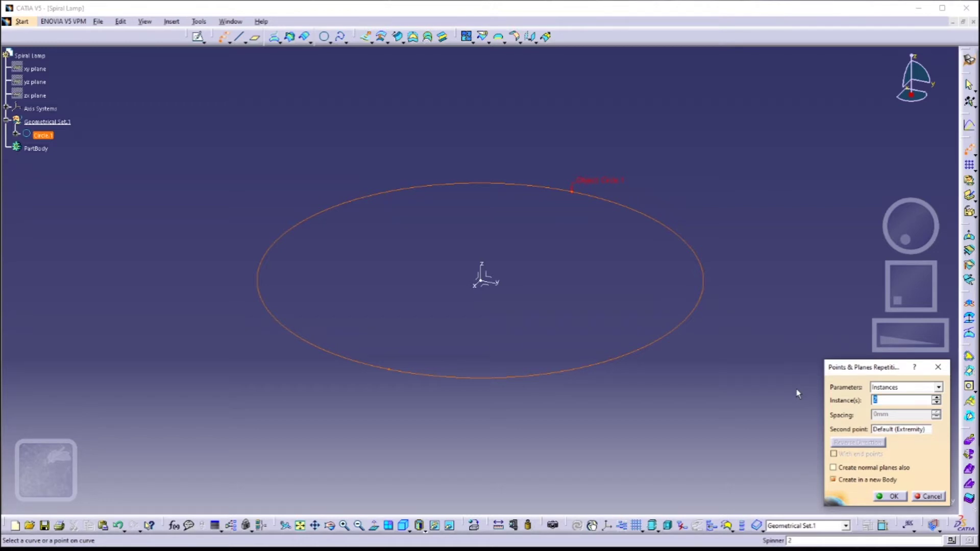
click(890, 496)
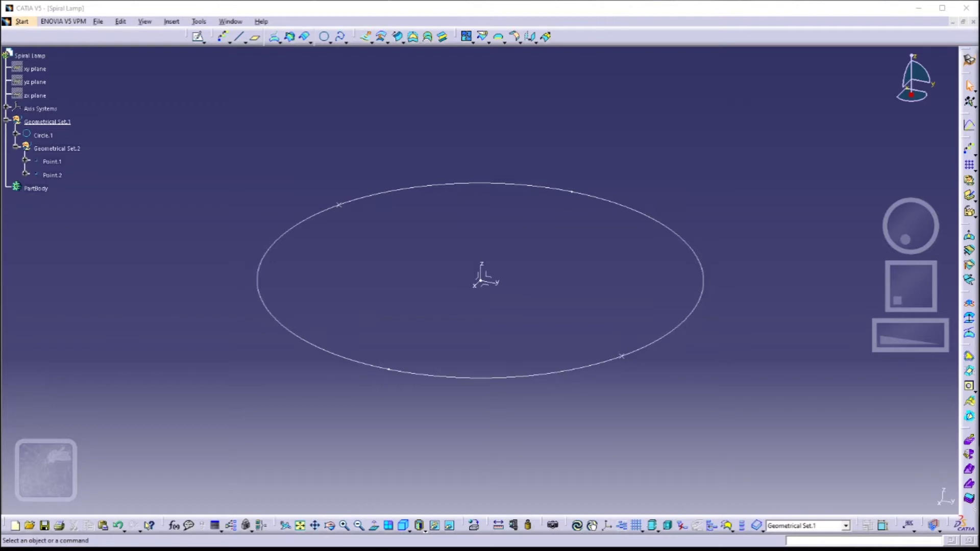
click(342, 37)
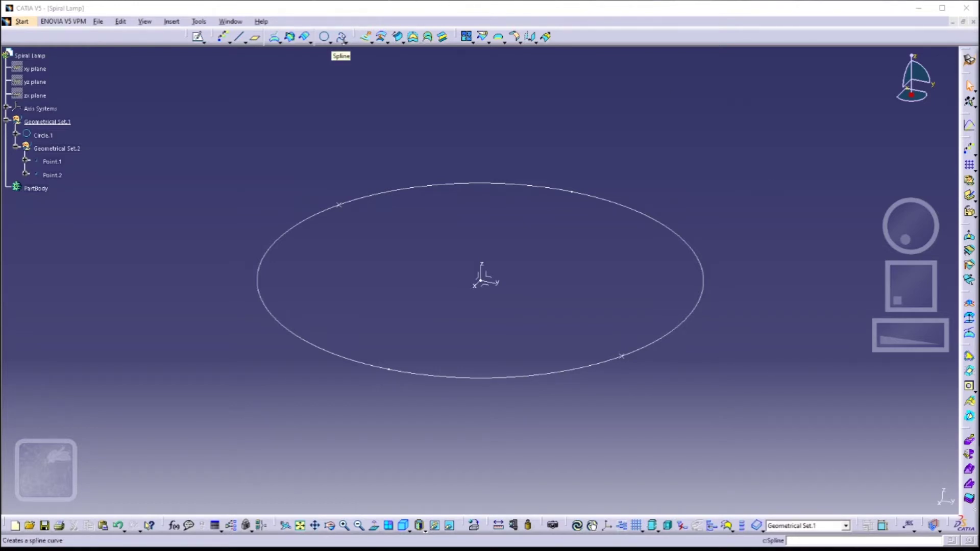
Step: Start a helix at Point.2 about the Z axis and preview it at 17 mm height
click(345, 41)
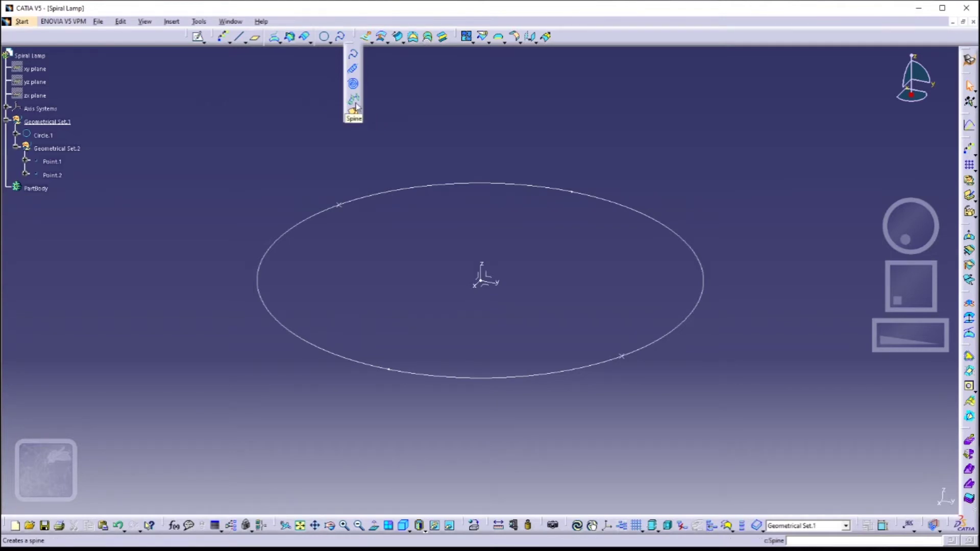
click(352, 69)
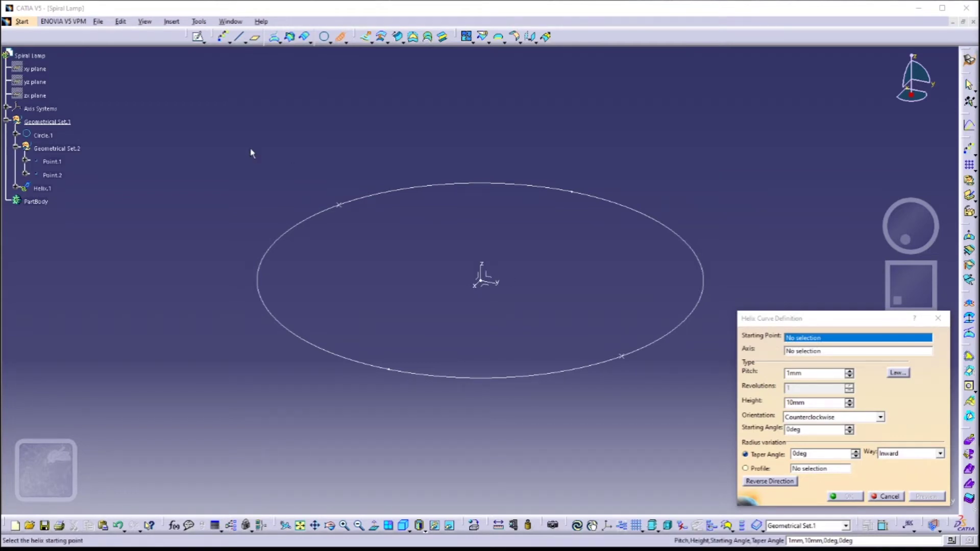
click(62, 177)
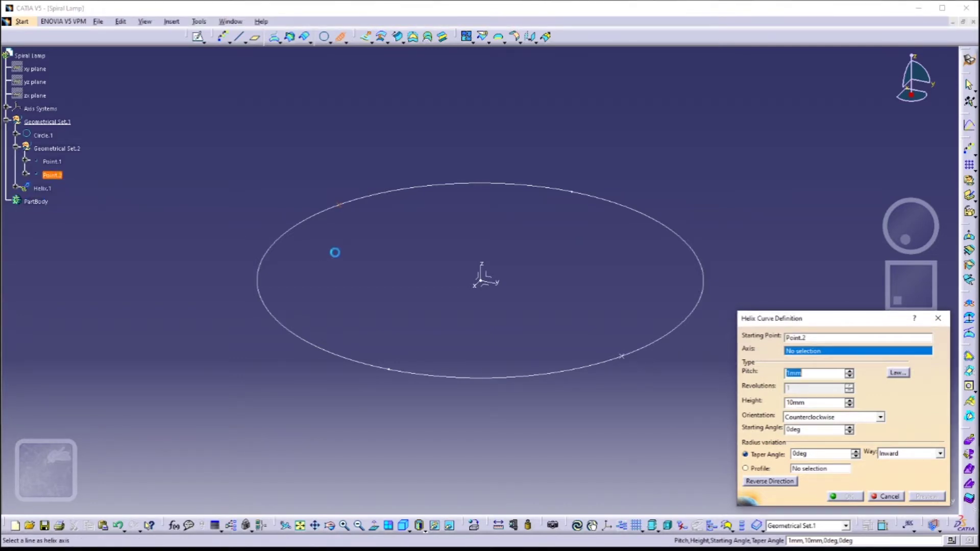
click(482, 271)
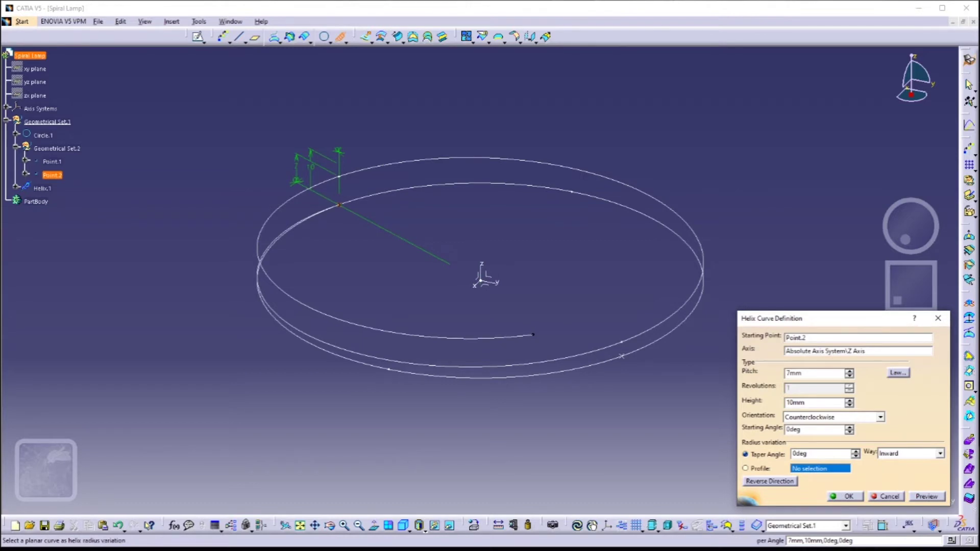
click(792, 403)
text(17)
click(928, 497)
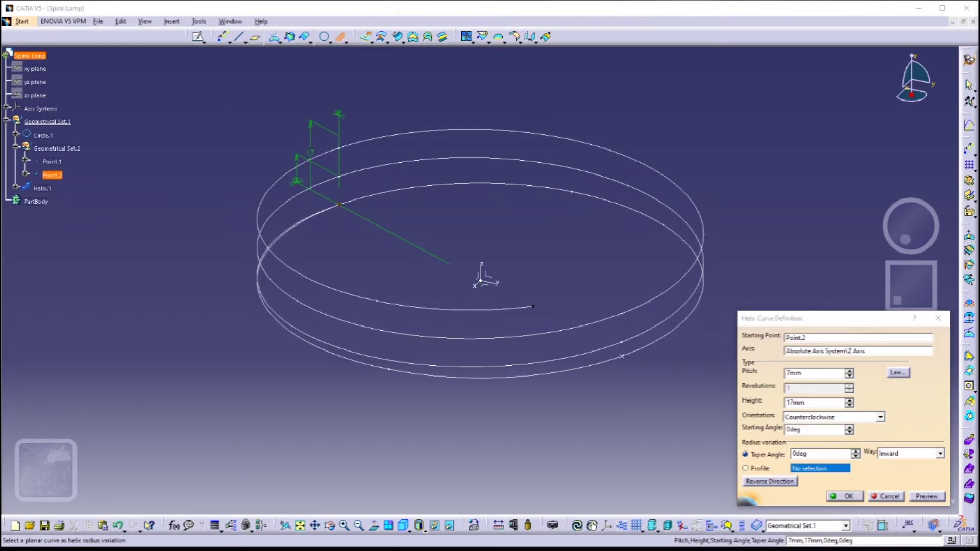
Step: Set the helix to 25 mm pitch and 50 mm height and create it
double_click(804, 373)
text(25)
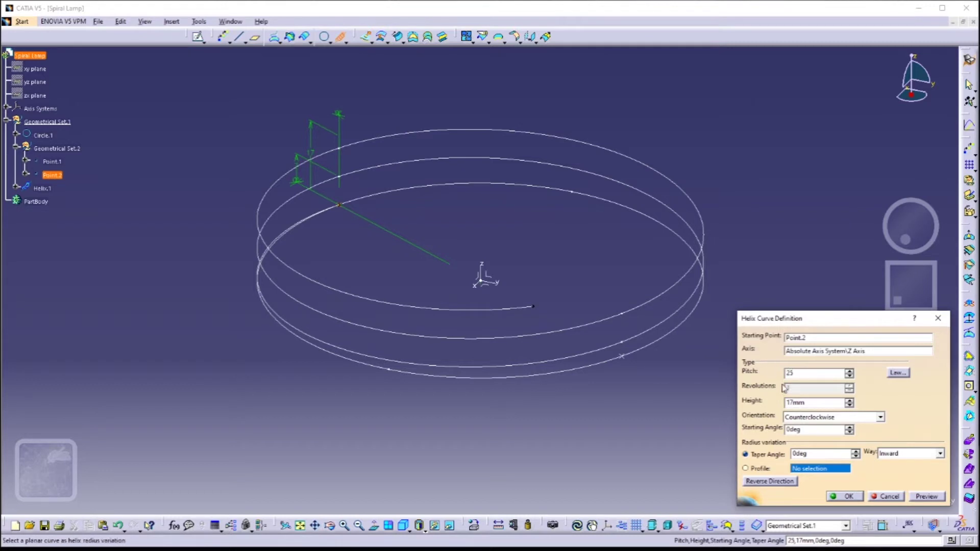
click(926, 496)
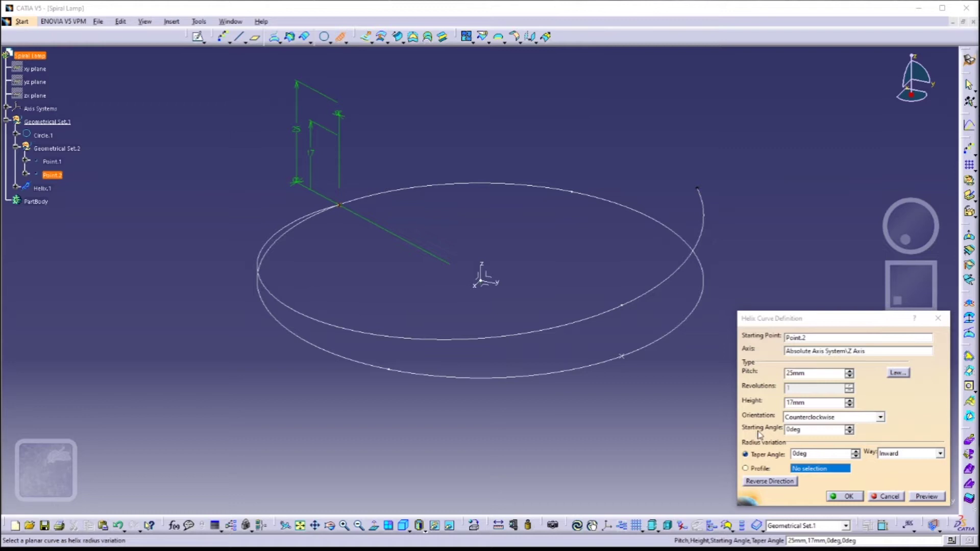
double_click(803, 403)
text(50)
click(927, 496)
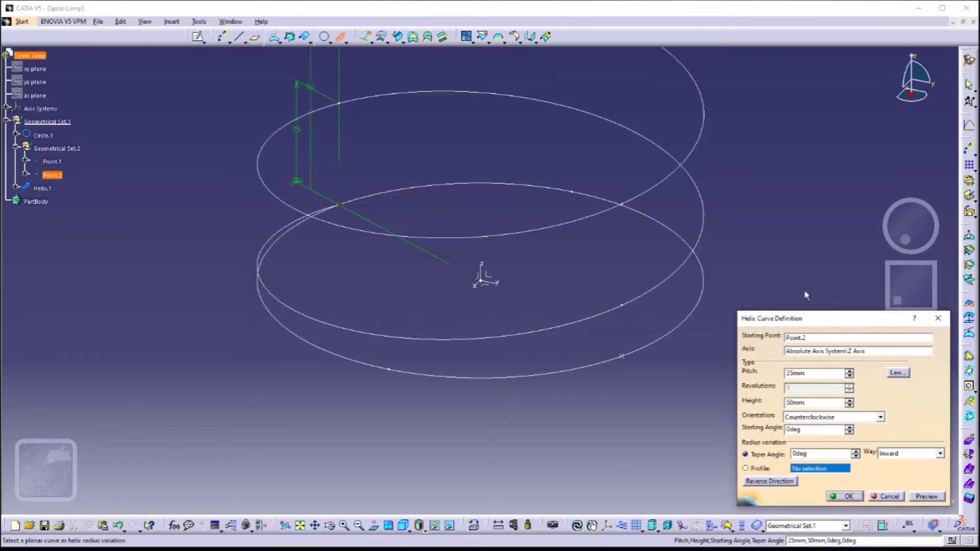
click(403, 527)
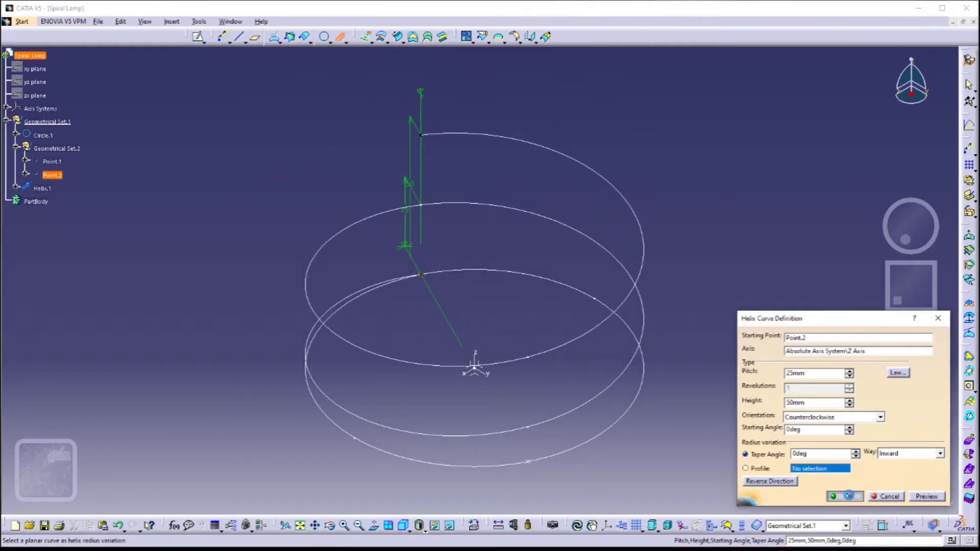
click(848, 496)
Step: Begin a second helix from Point.2 about the Z axis, then cancel it
click(340, 36)
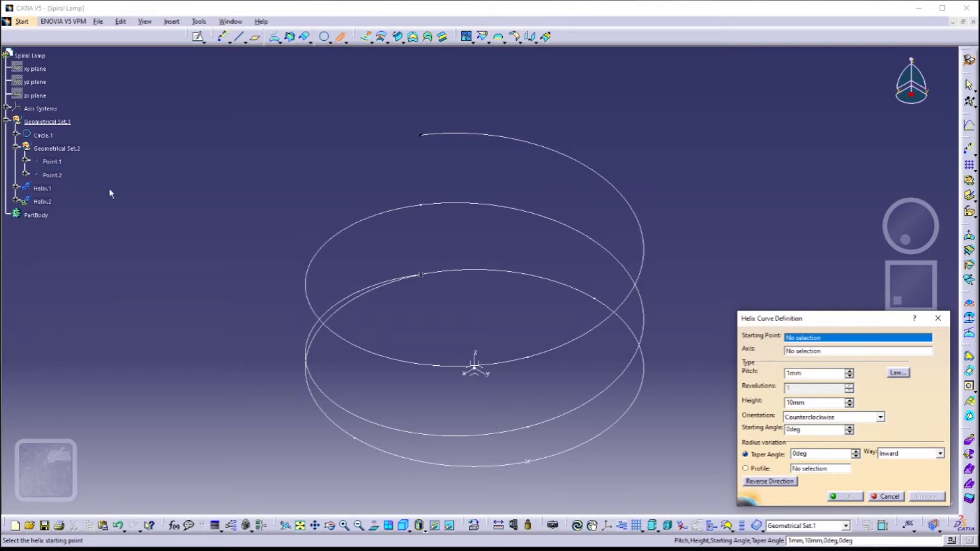
click(52, 175)
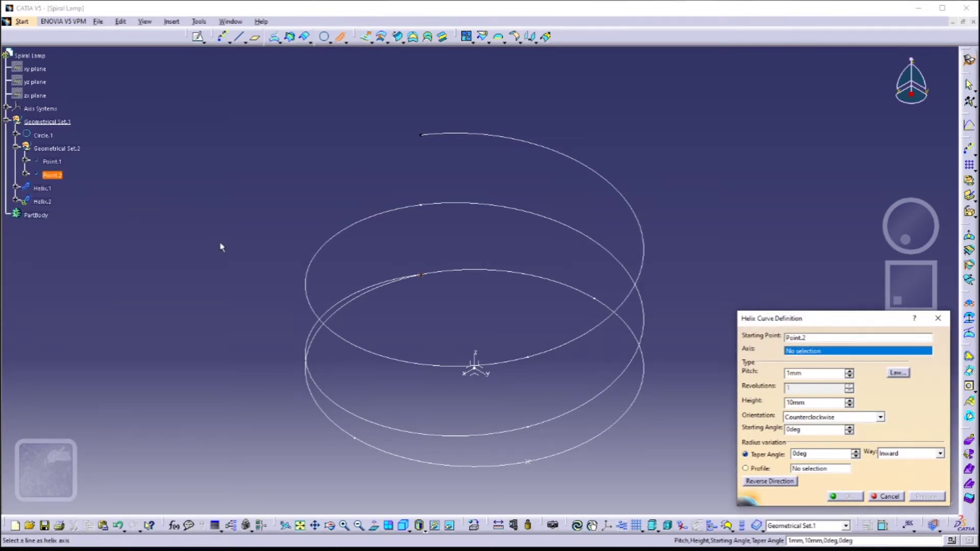
click(474, 359)
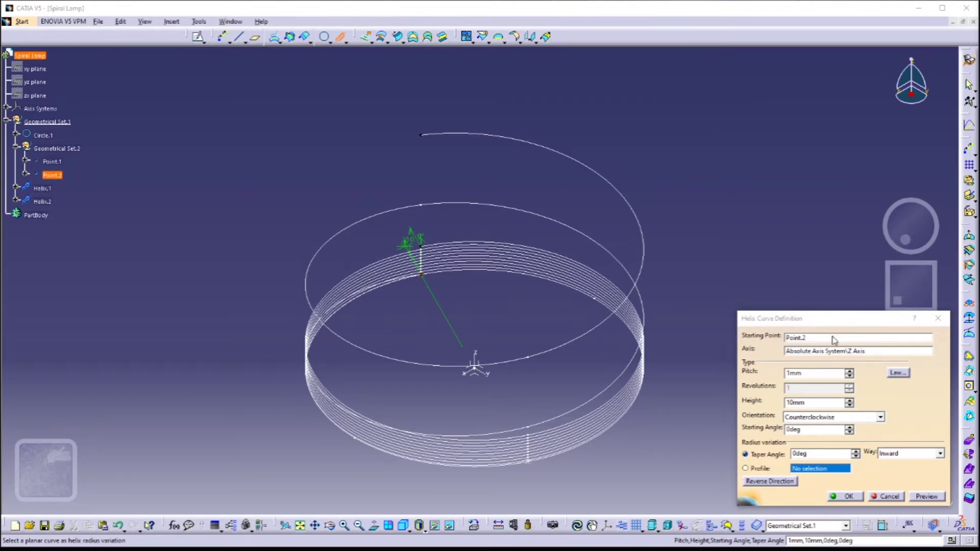
click(887, 496)
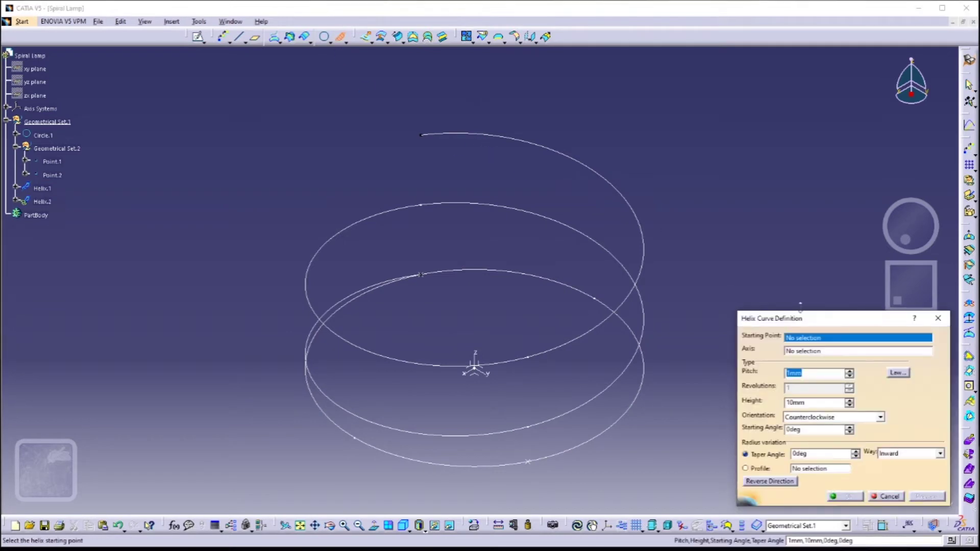
Step: Create Helix.2 from Point.1 about the Z axis with 25 mm pitch and 50 mm height
click(58, 161)
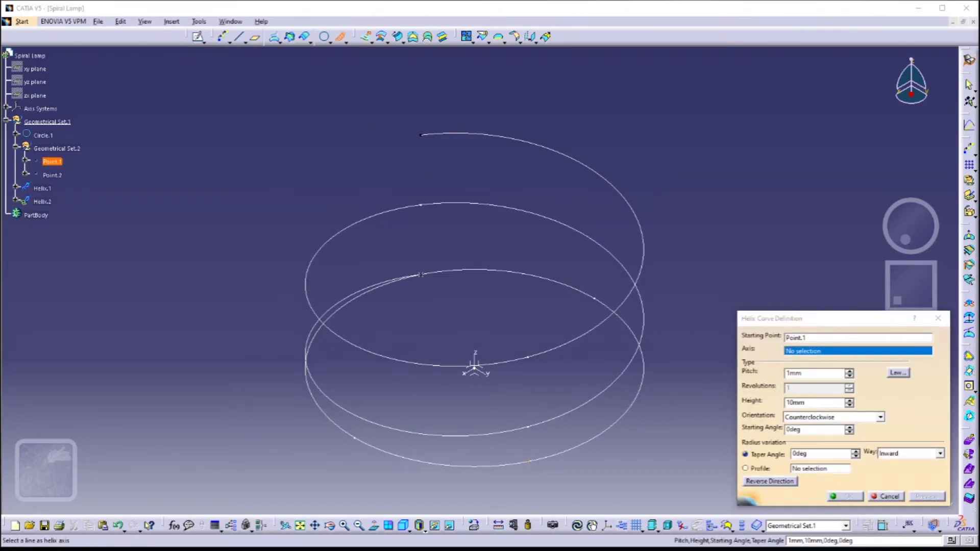
click(475, 360)
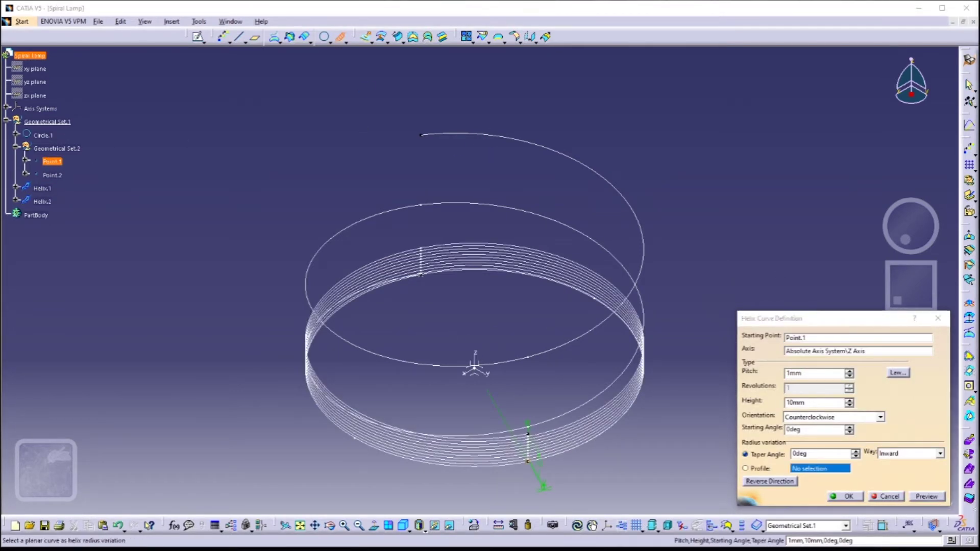
drag(820, 373, 781, 374)
text(25)
drag(811, 403, 780, 403)
text(50mm)
key(Tab)
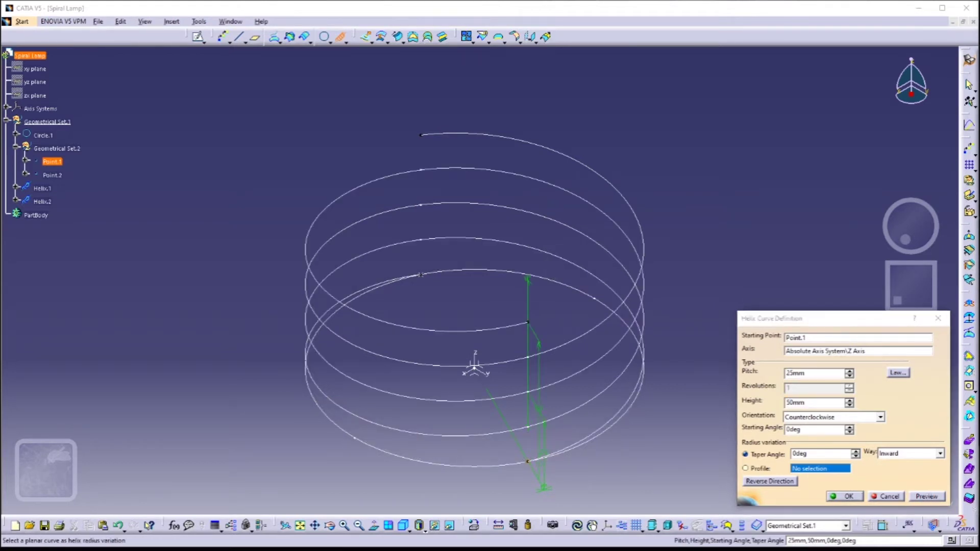
click(843, 496)
middle_drag(461, 502, 578, 412)
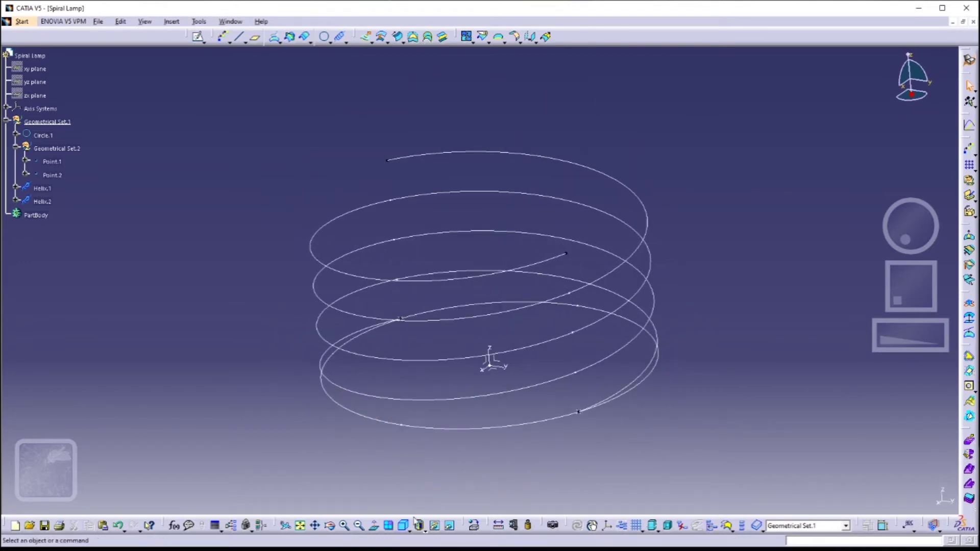
Step: Rotate the view around both helices and start the Connect Curve command
drag(910, 104, 888, 159)
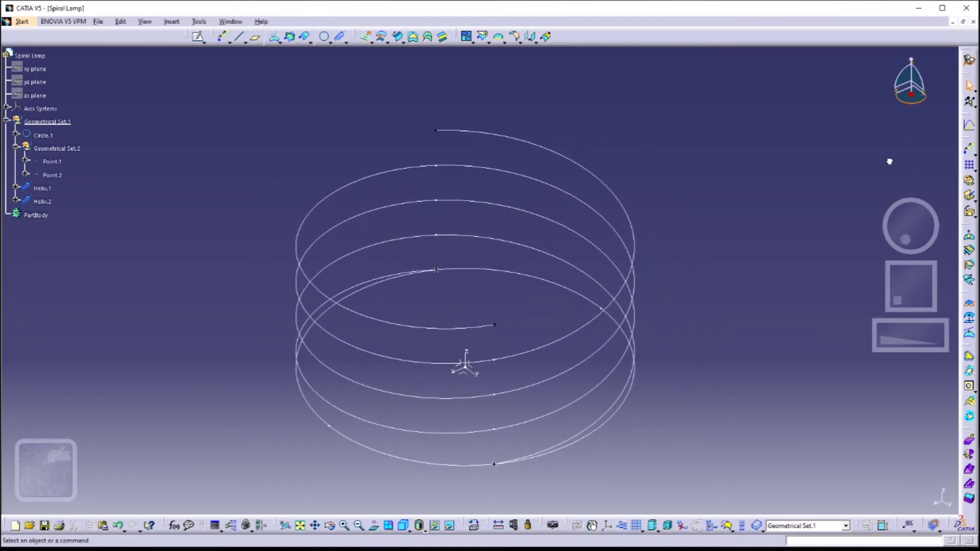
middle_drag(769, 326, 490, 393)
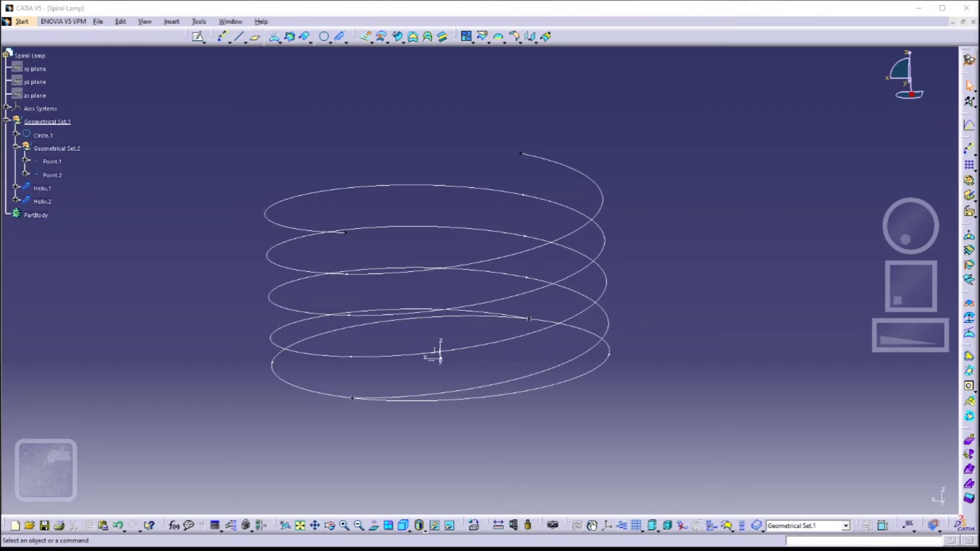
click(331, 43)
click(330, 45)
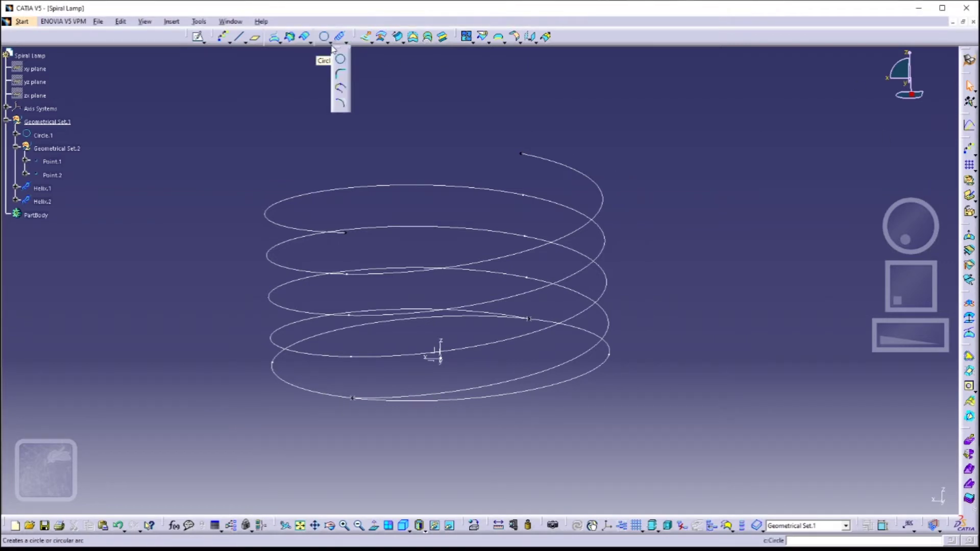
click(342, 90)
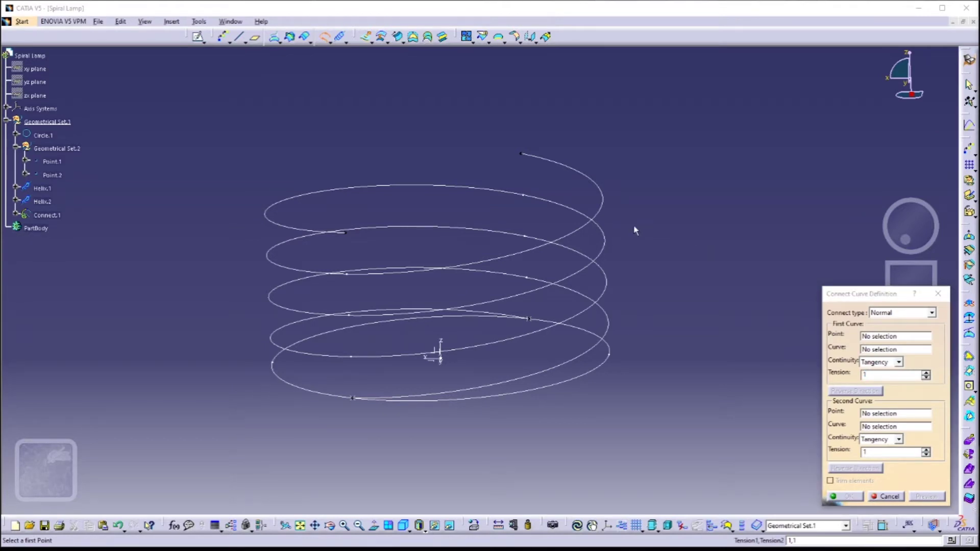
Step: Join the top ends of Helix.1 and Helix.2 with an S-shaped connect curve, second direction reversed
click(520, 153)
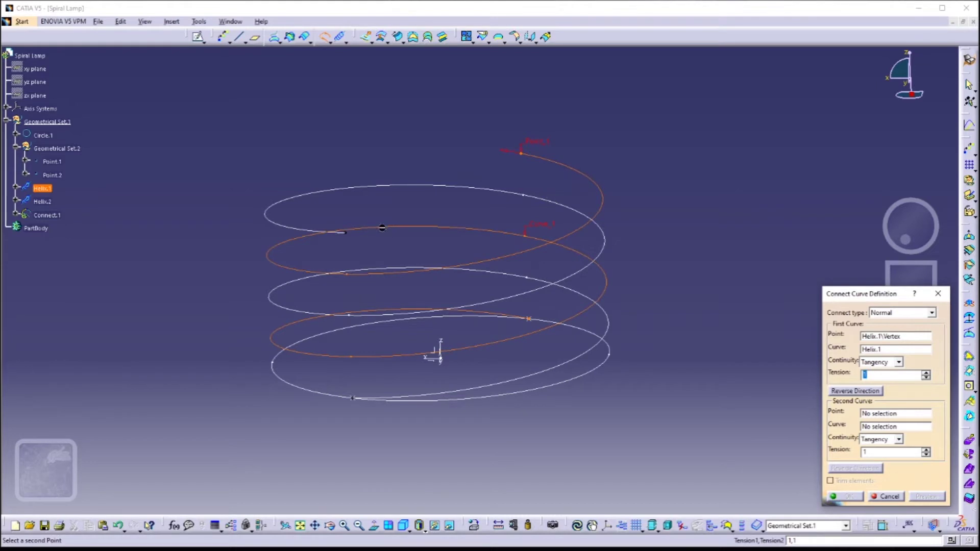
click(349, 234)
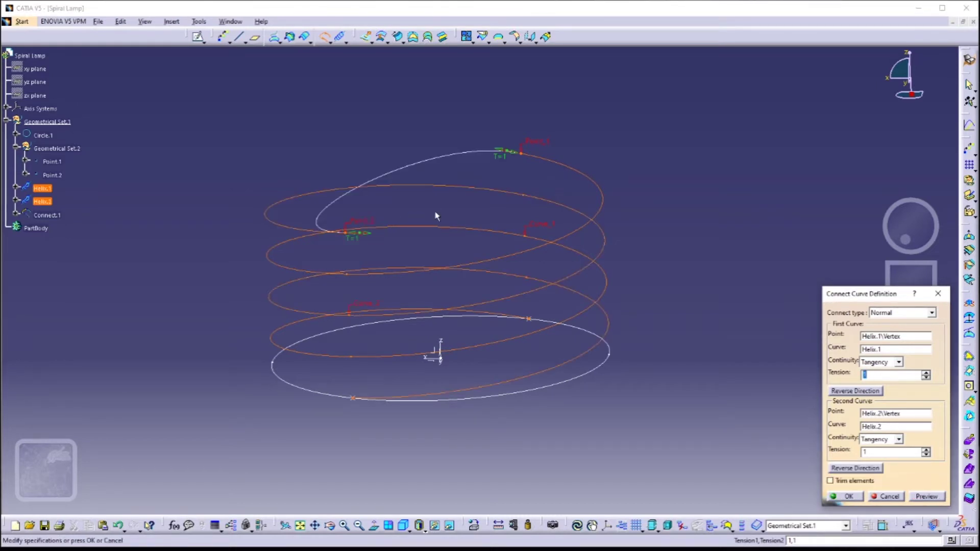
click(405, 531)
click(421, 511)
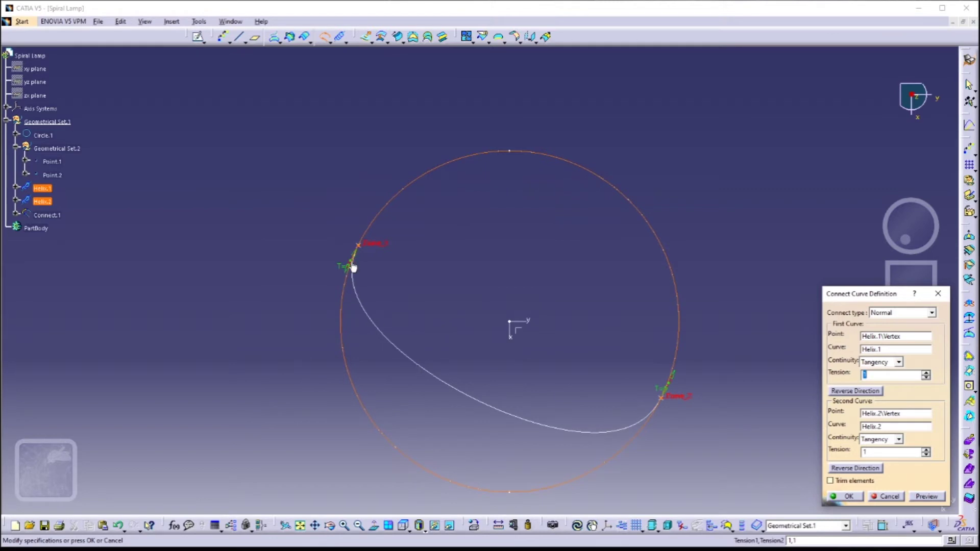
click(404, 531)
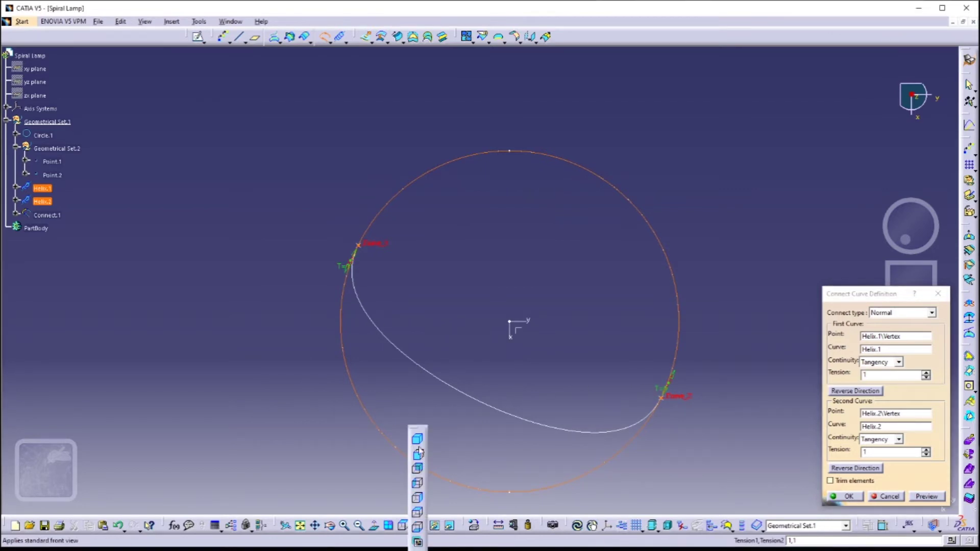
click(419, 440)
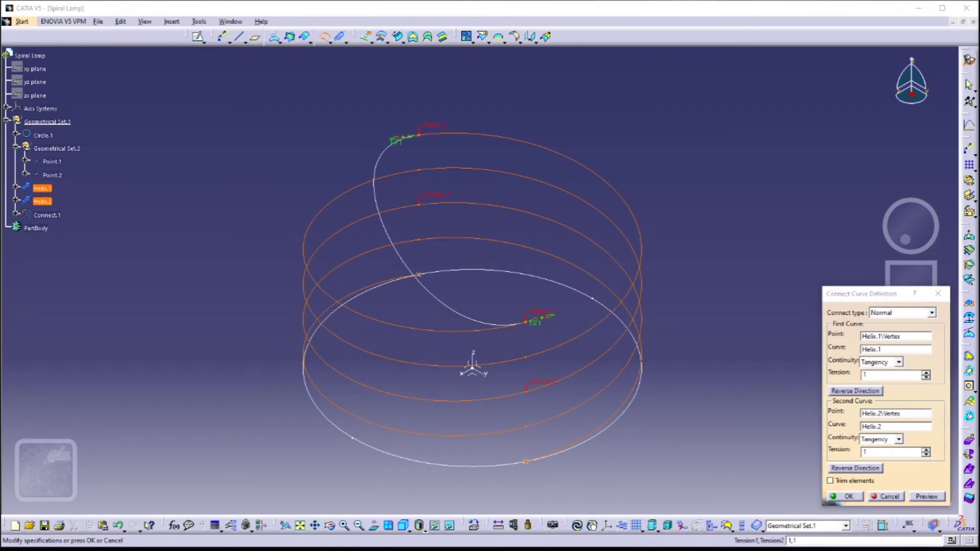
click(863, 469)
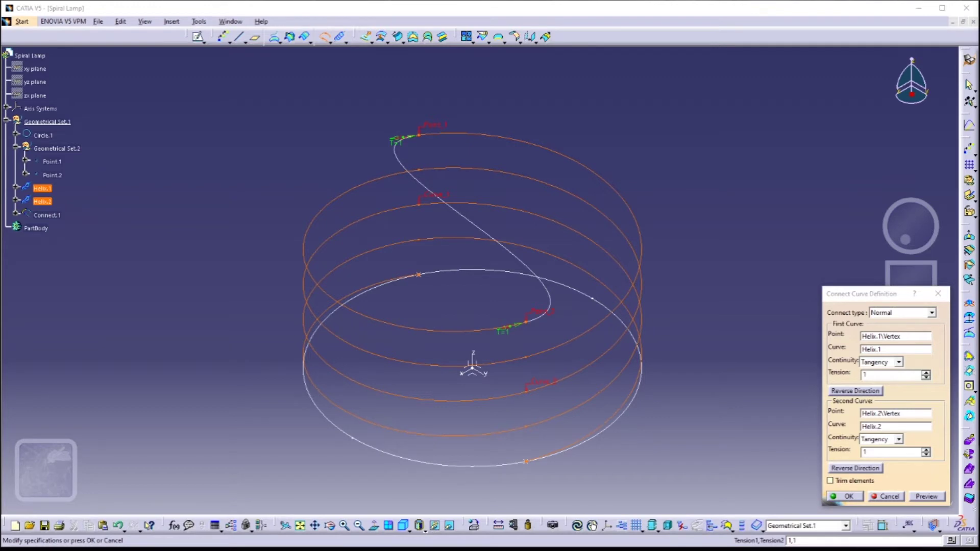
click(855, 392)
click(854, 392)
click(848, 497)
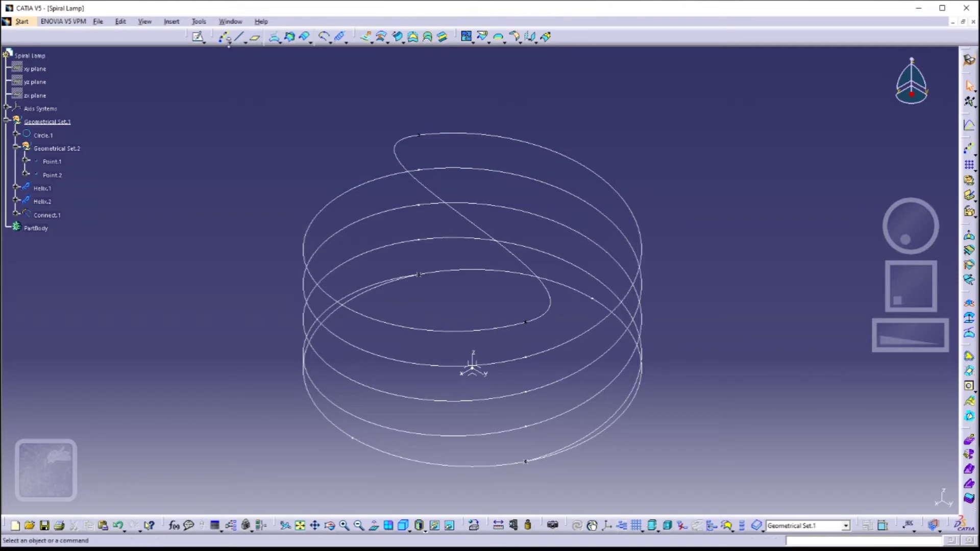
click(229, 43)
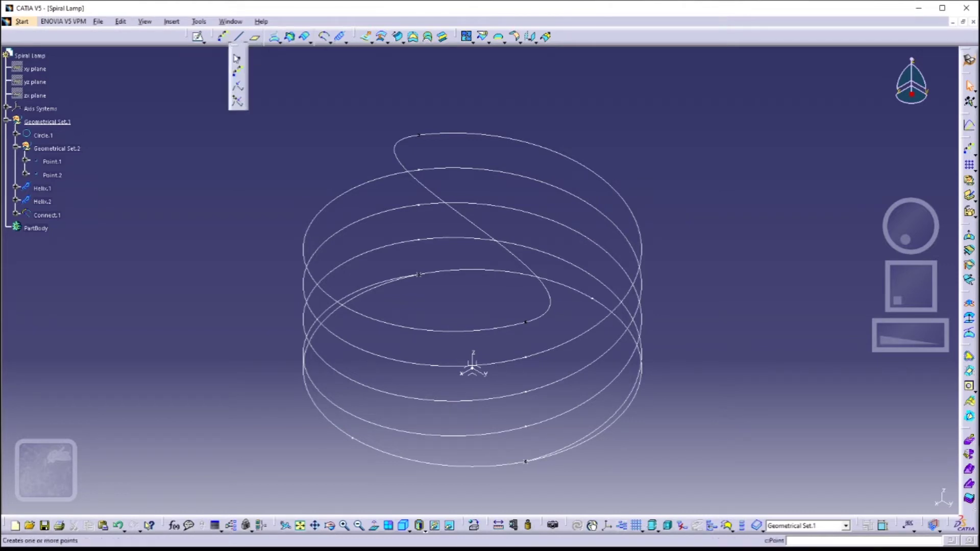
Step: Create Point.3 at coordinates 15, 0, -15 mm
click(236, 58)
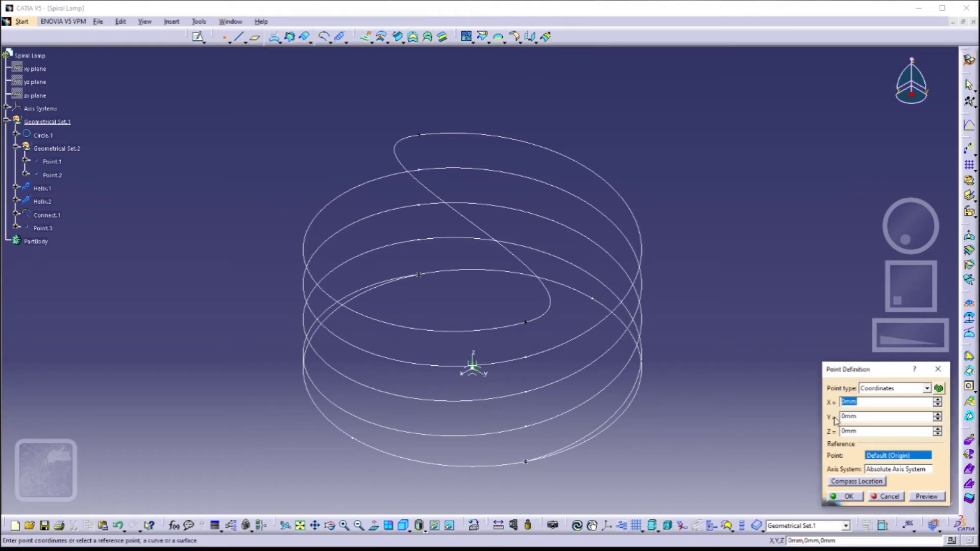
text(15)
click(931, 498)
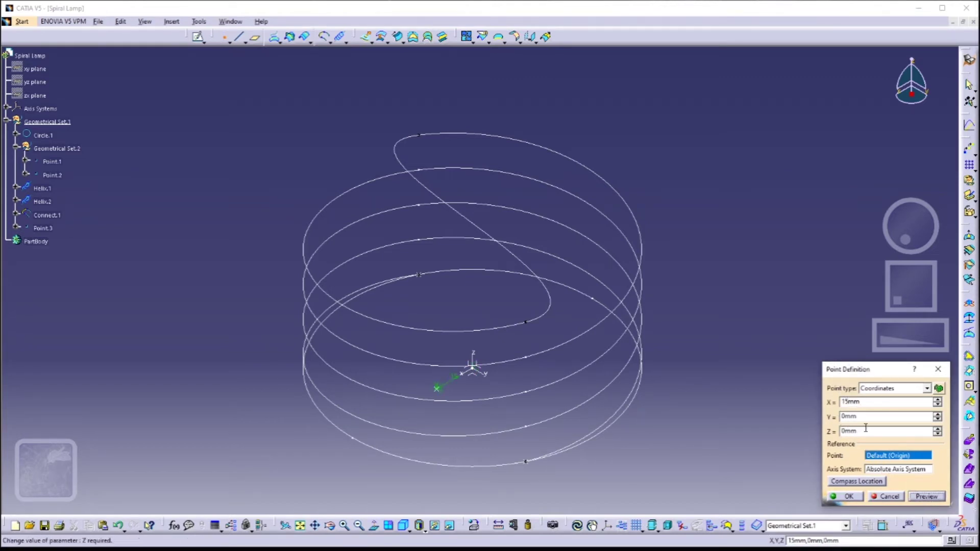
drag(863, 431, 819, 430)
text(-15)
click(927, 498)
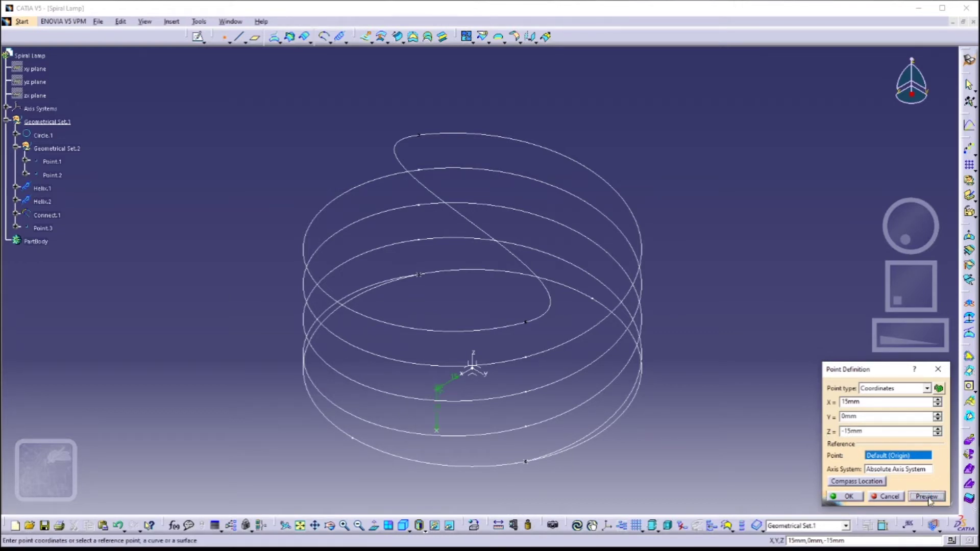
click(862, 498)
middle_drag(560, 493, 720, 287)
Step: Create Point.4 at coordinates -15, 0, -15 mm
click(225, 36)
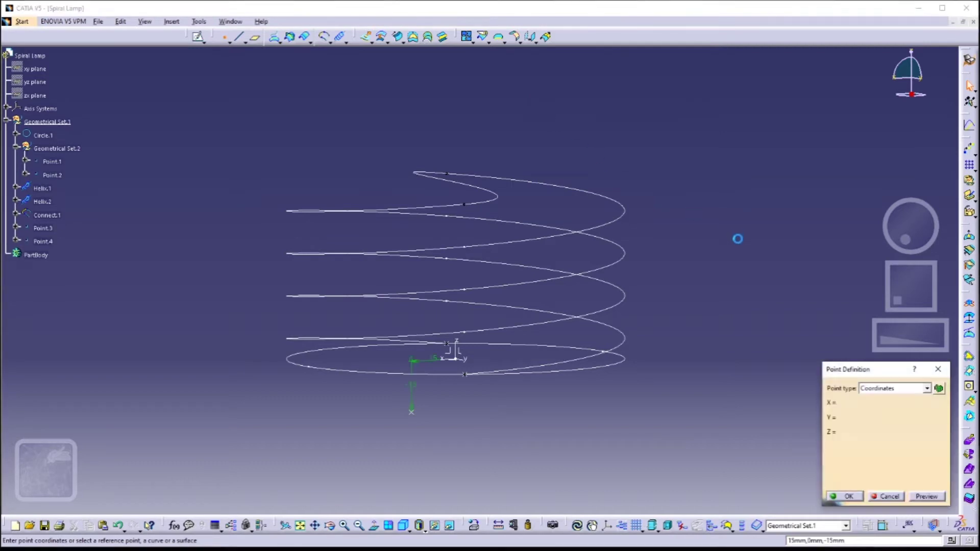
click(843, 401)
text(-)
click(924, 494)
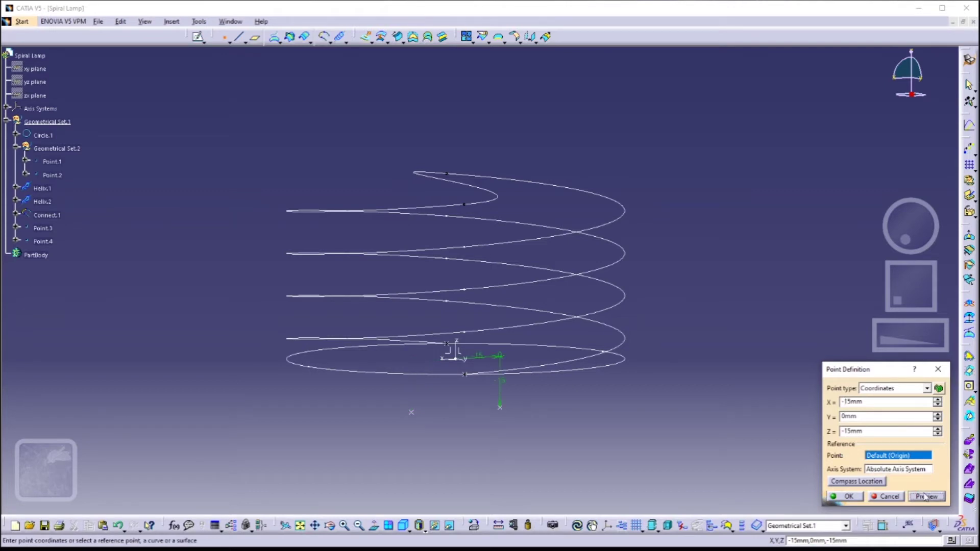
click(863, 496)
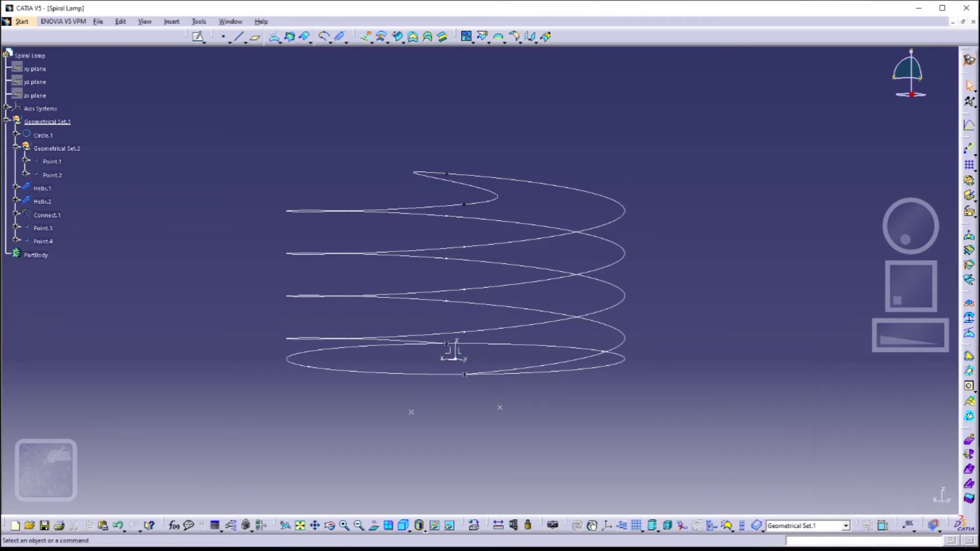
click(240, 38)
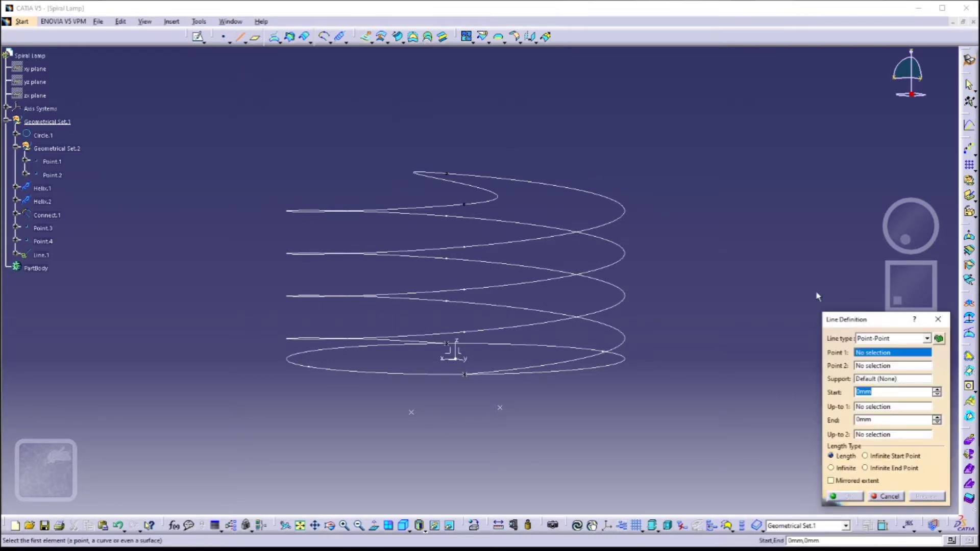
Step: Create Line.1 from Point.3 along the Z direction, 10 mm long
click(926, 338)
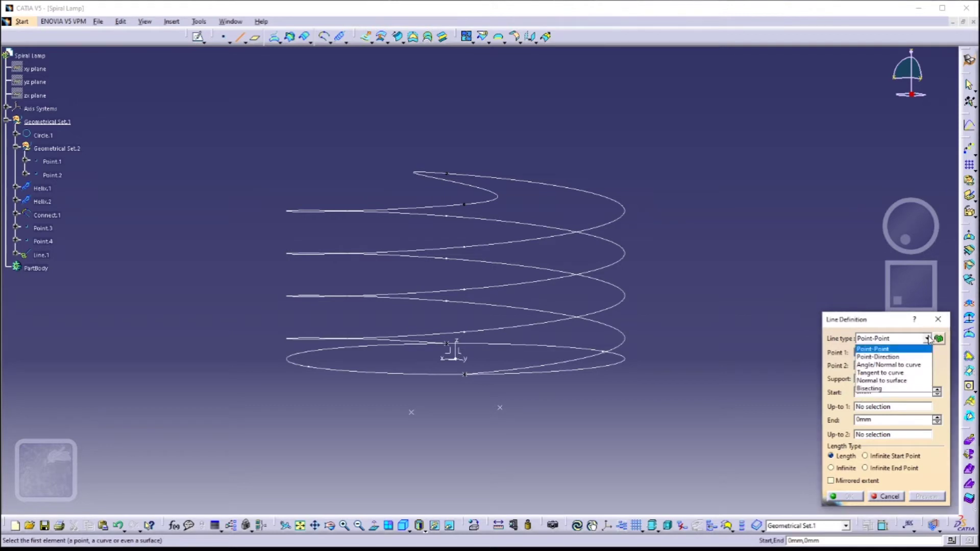
click(898, 357)
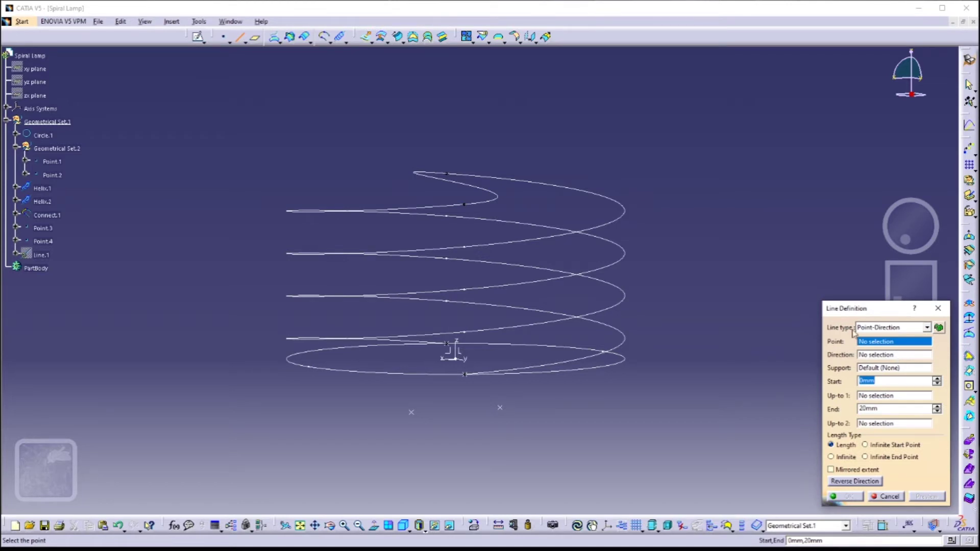
click(44, 228)
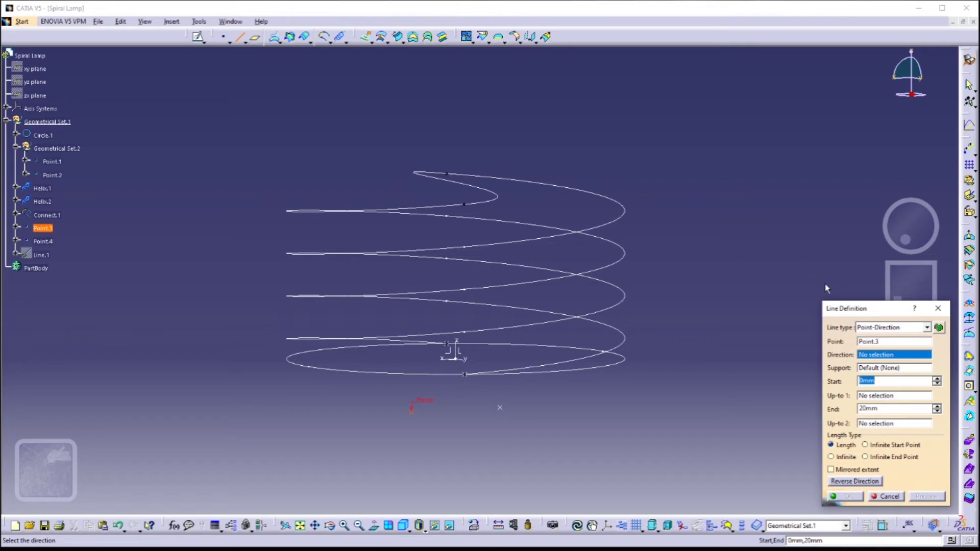
right_click(906, 358)
right_click(907, 357)
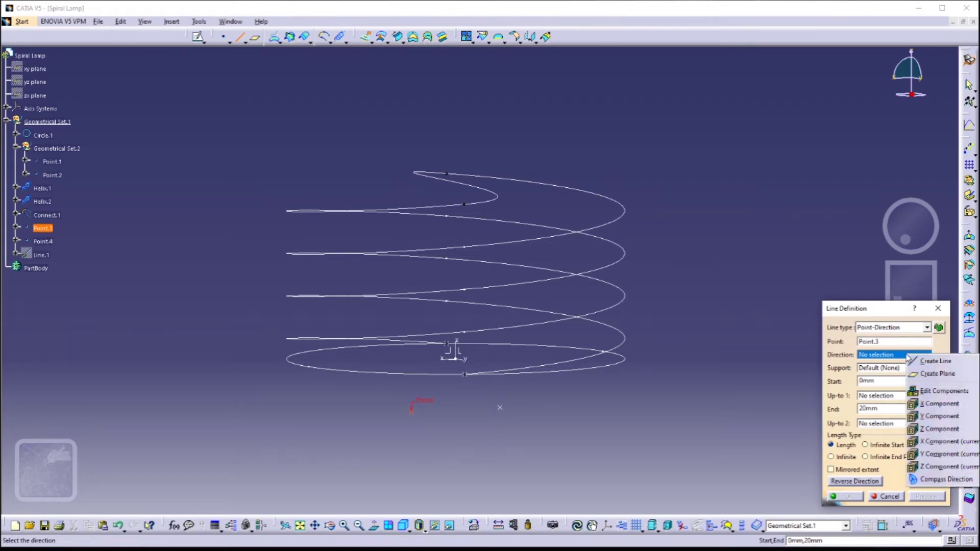
right_click(866, 356)
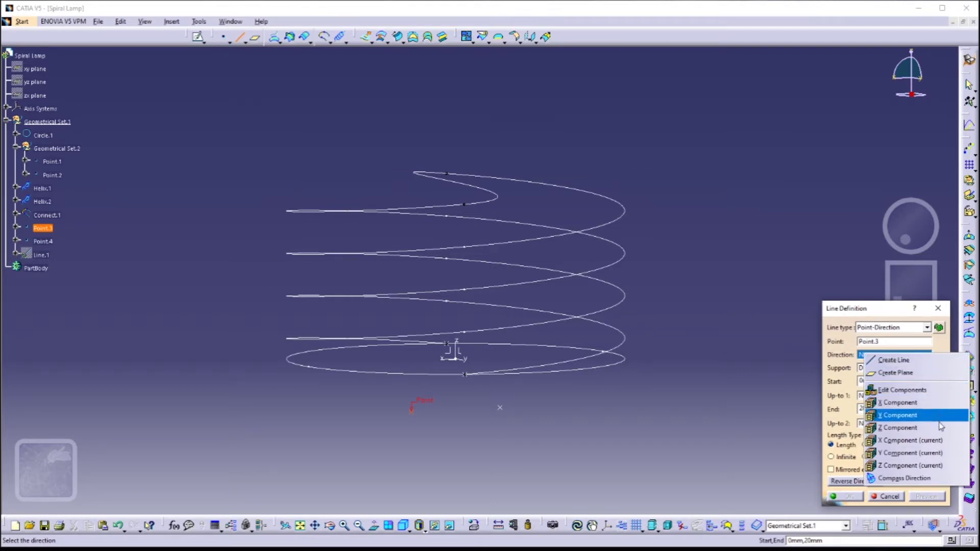
click(878, 431)
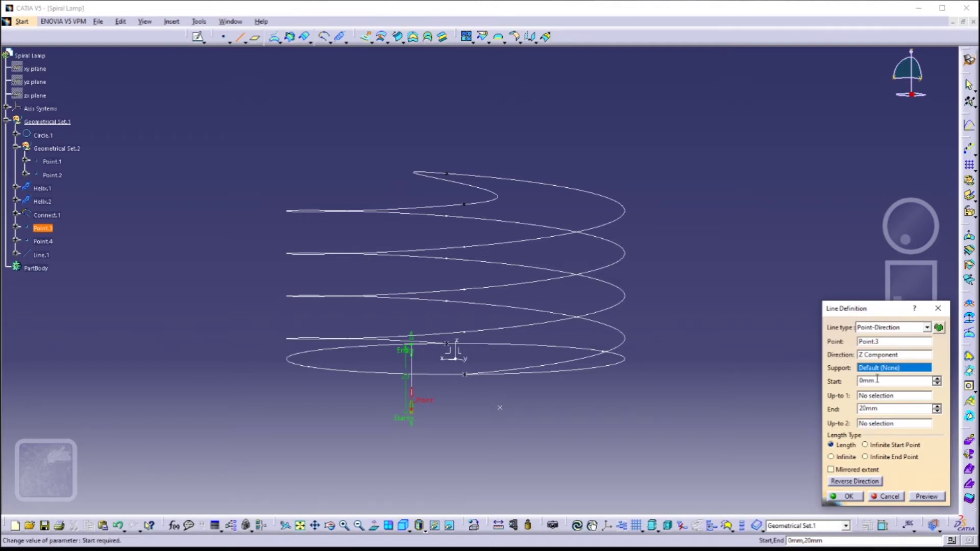
double_click(903, 408)
text(10)
key(Return)
middle_drag(650, 292, 592, 351)
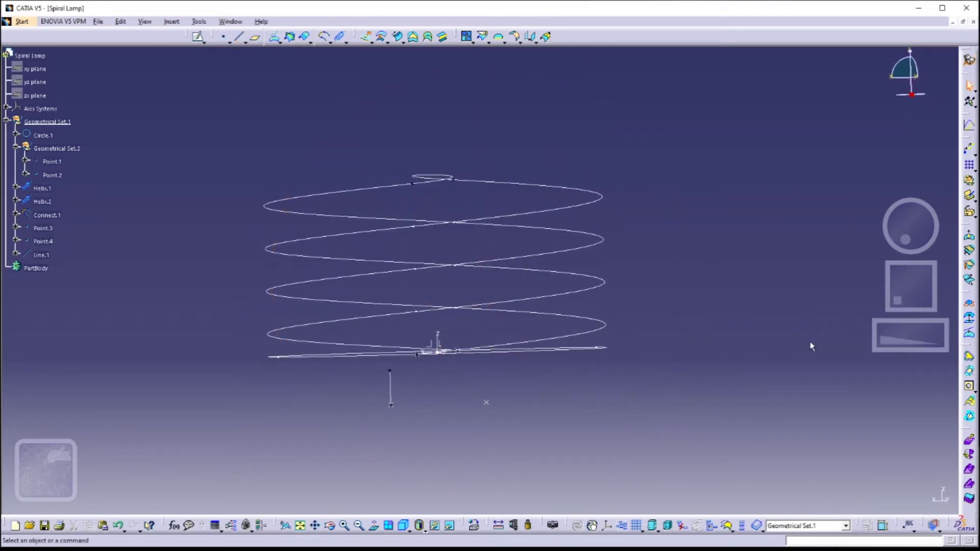
Step: Create Line.2 from Point.4 along the Z direction
click(486, 403)
right_click(888, 355)
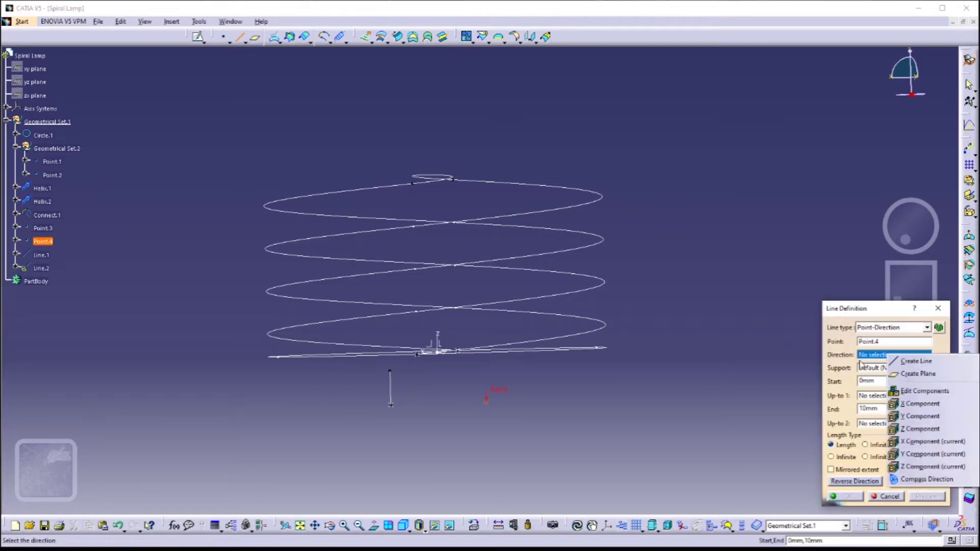
click(898, 420)
click(846, 496)
Step: Reverse Line.2 and Line.1 so both point downward
double_click(485, 382)
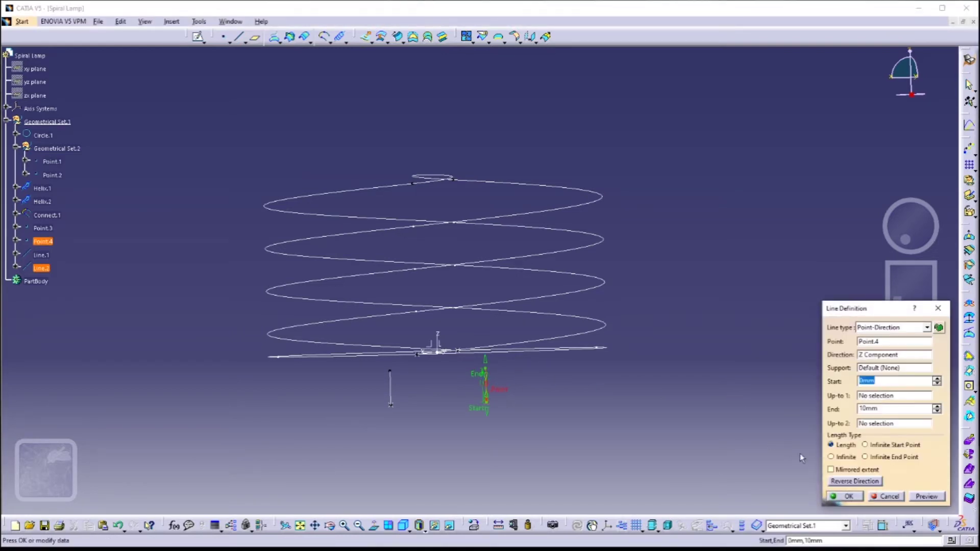
click(847, 483)
click(848, 496)
double_click(387, 386)
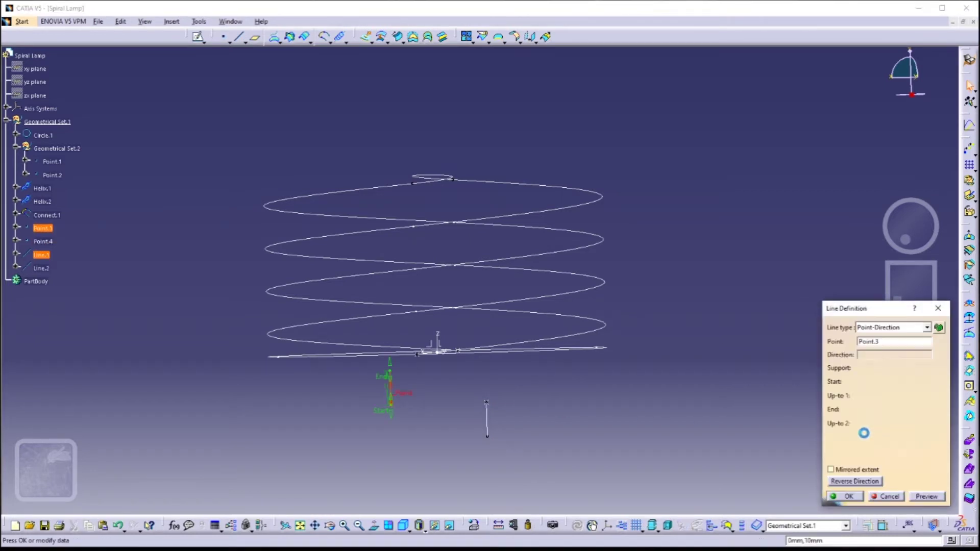
click(857, 482)
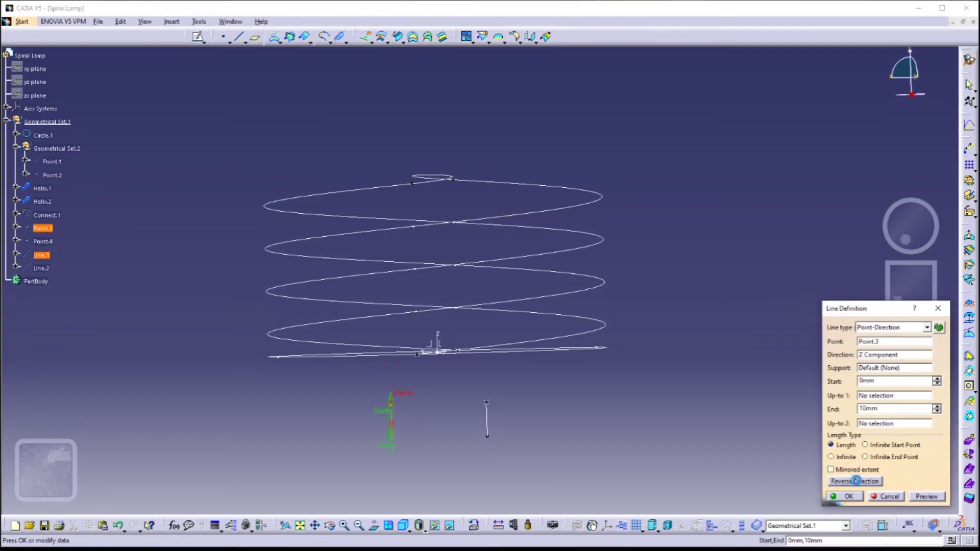
click(849, 496)
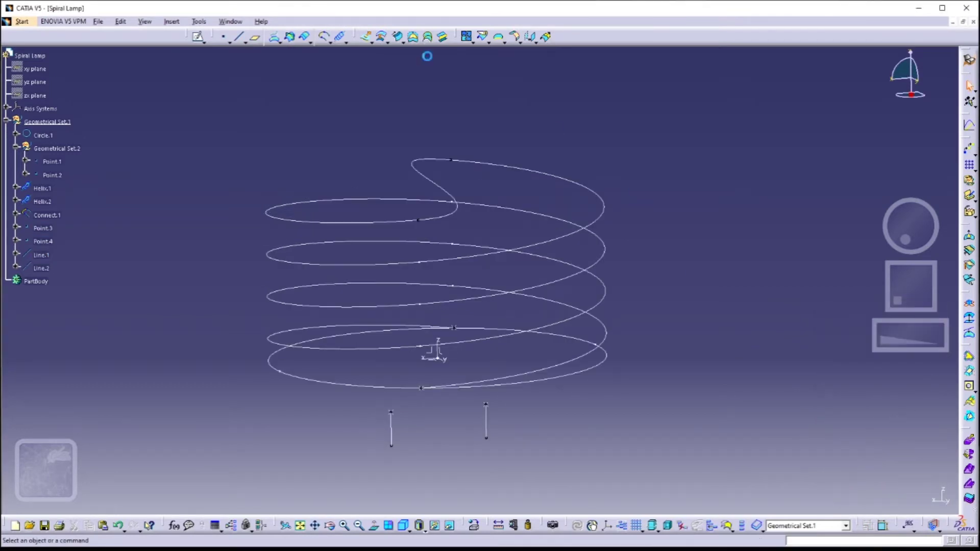
Step: Create Connect.2 joining Line.1 at Point.3 to Helix.2 at Point.1
click(324, 40)
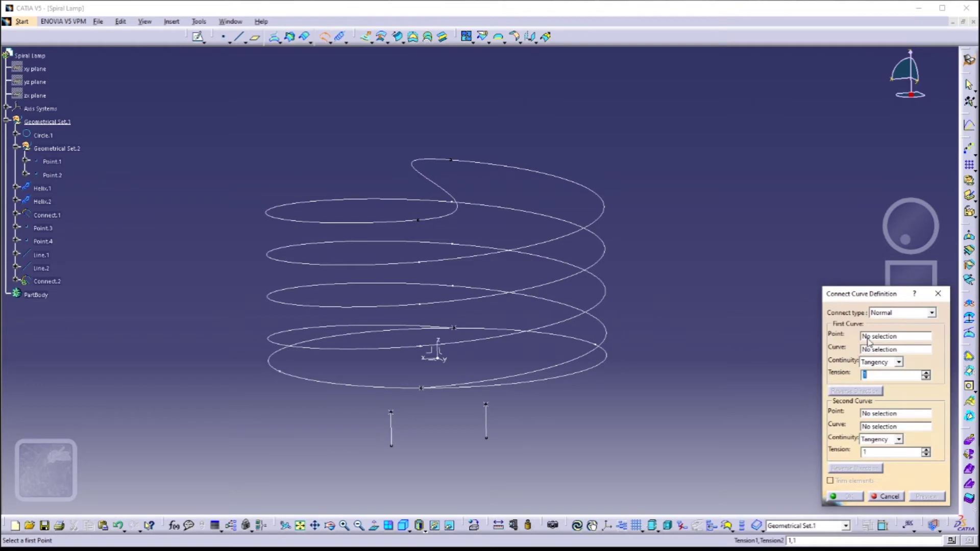
click(868, 337)
click(398, 411)
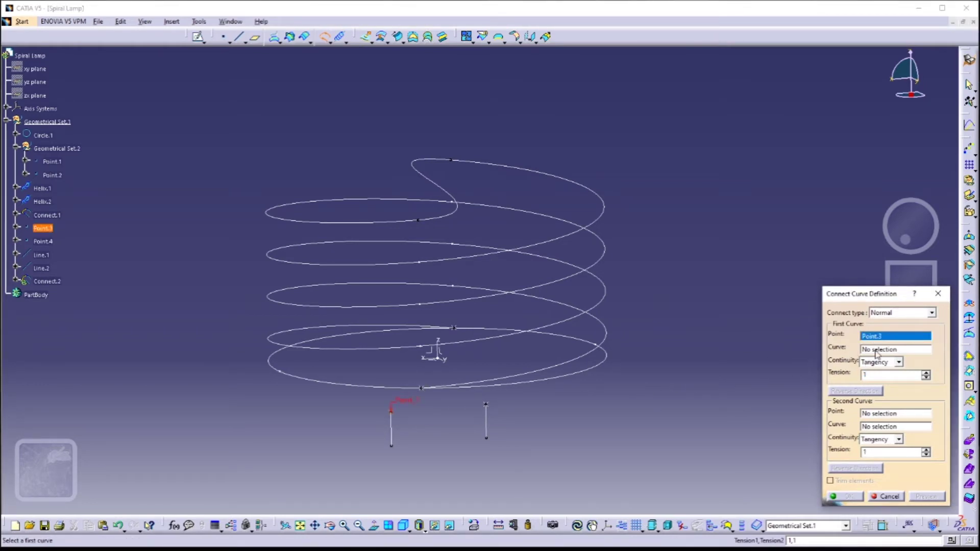
click(877, 352)
click(393, 428)
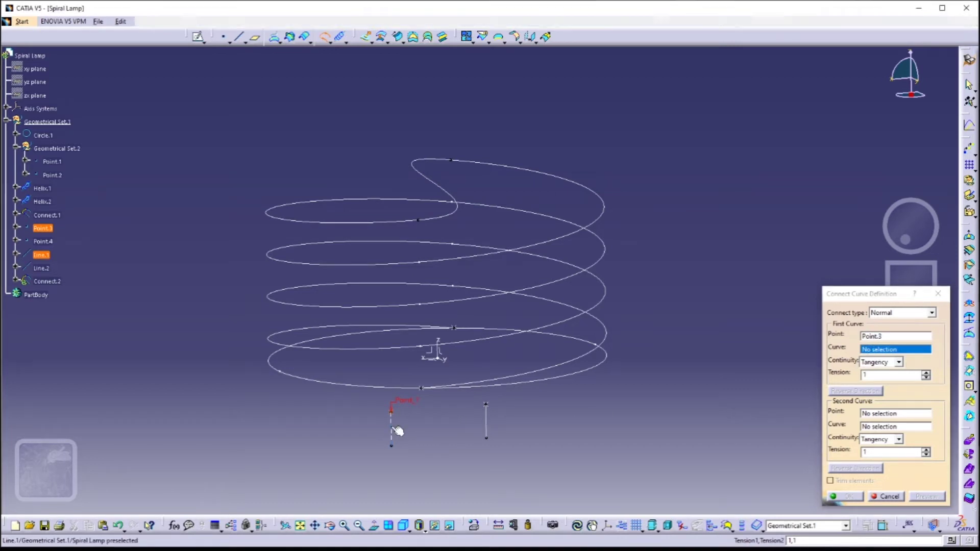
click(62, 162)
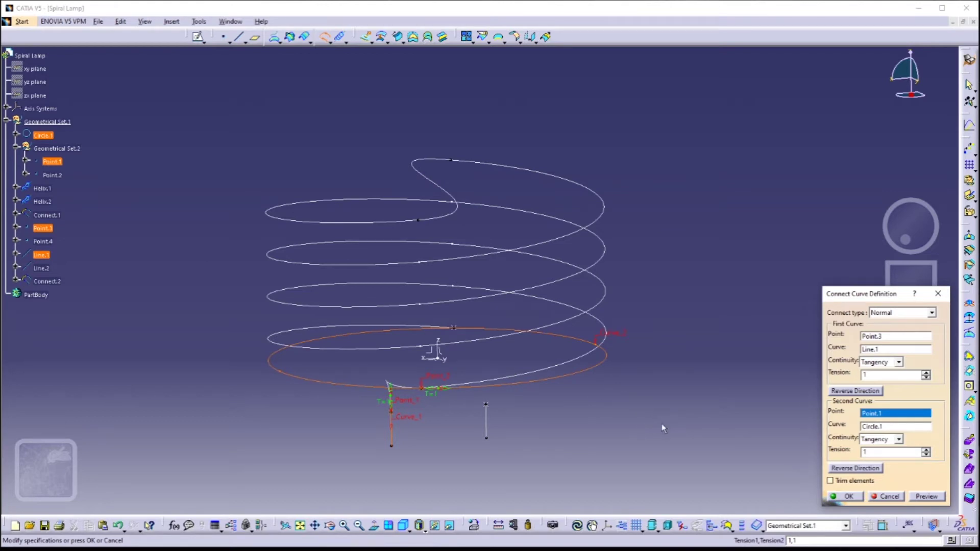
click(879, 426)
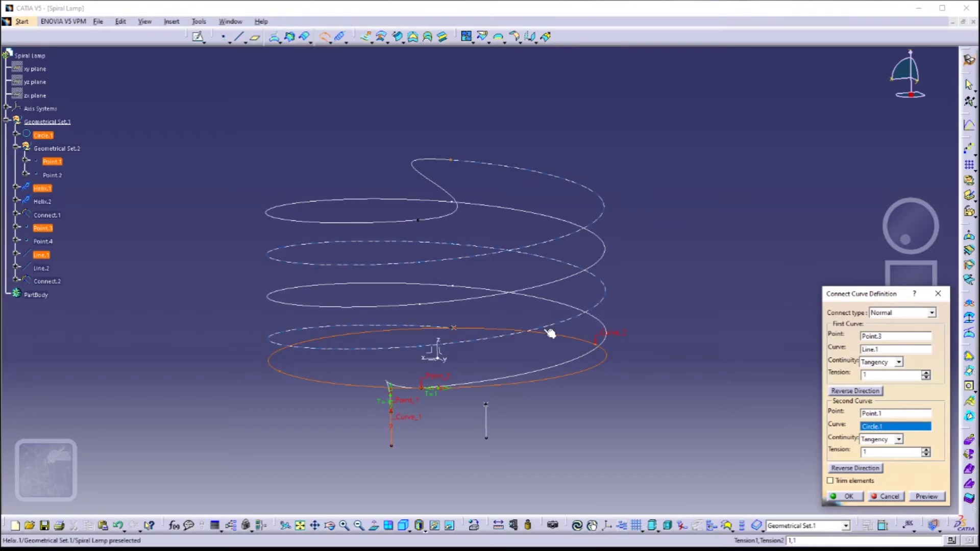
click(553, 372)
mouse_move(337, 383)
middle_down()
mouse_move(427, 424)
mouse_move(345, 372)
mouse_move(341, 380)
middle_up()
click(403, 525)
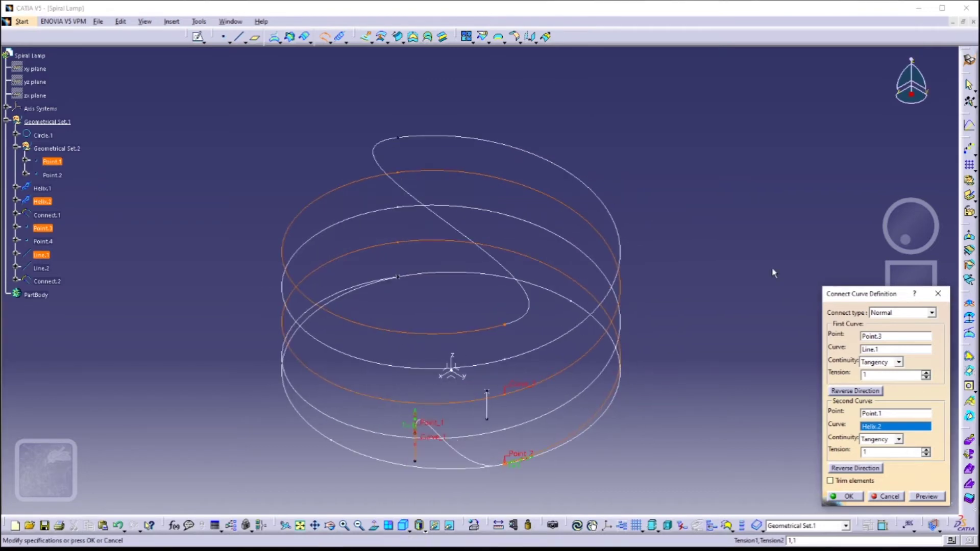
click(844, 496)
Step: Create tangent Connect.3 joining Line.2 at Point.4 to Helix.1 at Point.2
click(325, 37)
click(486, 407)
click(486, 407)
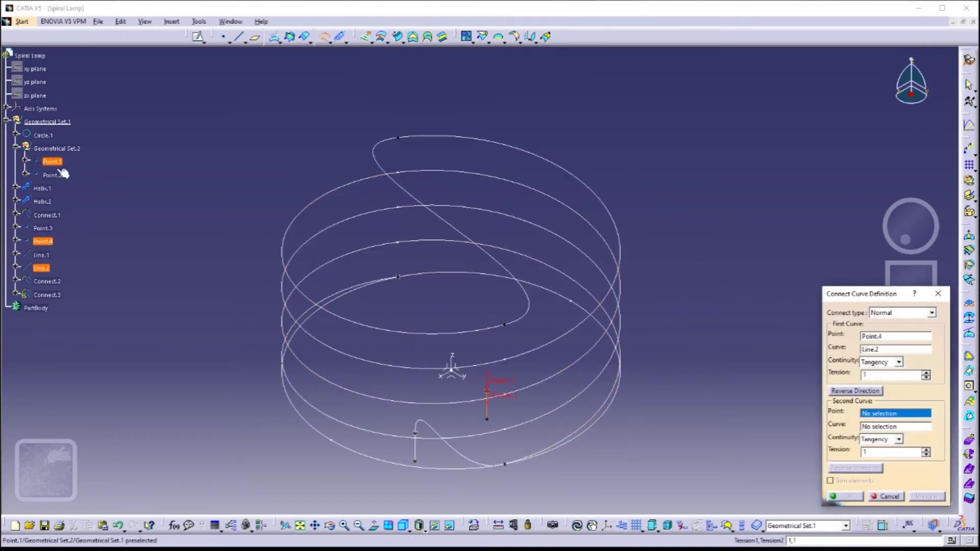
click(52, 175)
click(567, 402)
middle_drag(584, 410, 543, 305)
click(845, 496)
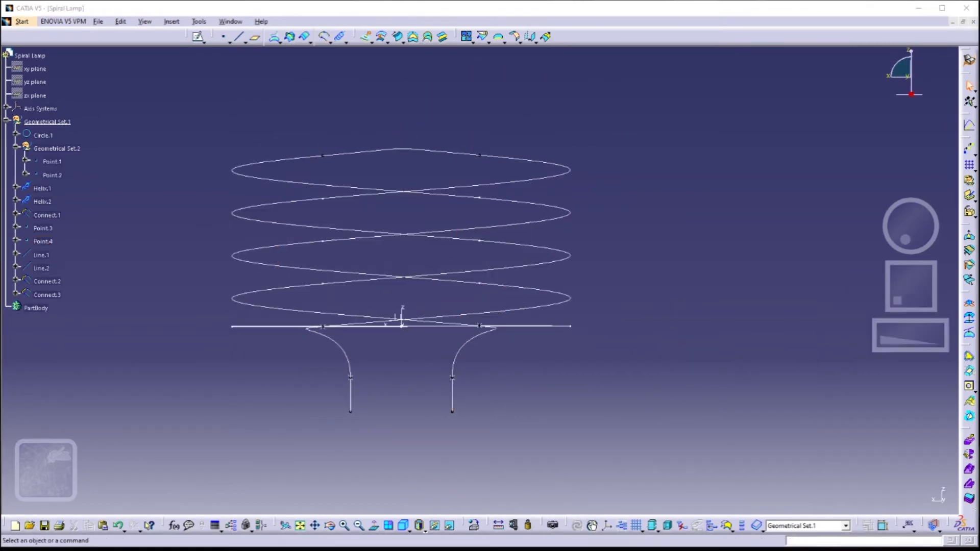
Step: Hide the base circle Circle.1
middle_drag(626, 244, 526, 192)
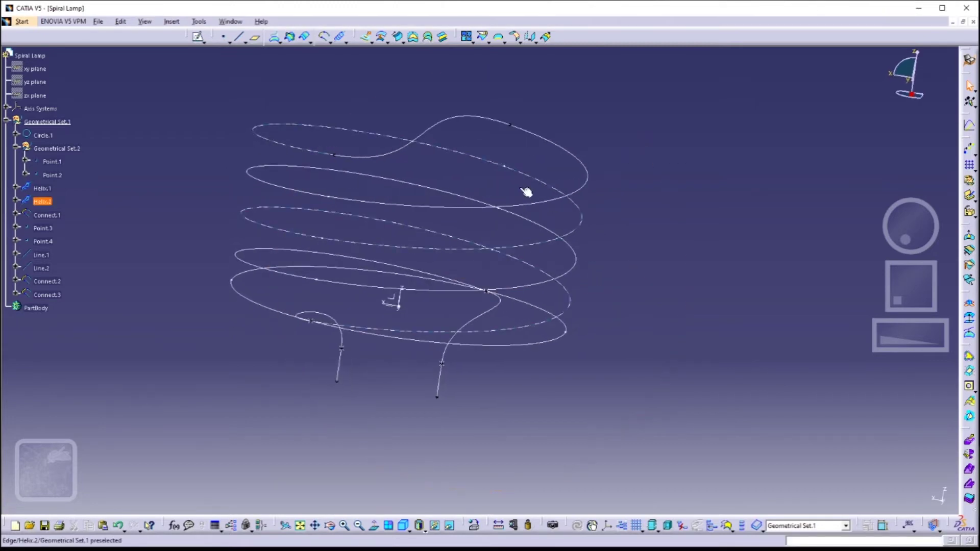
right_click(266, 306)
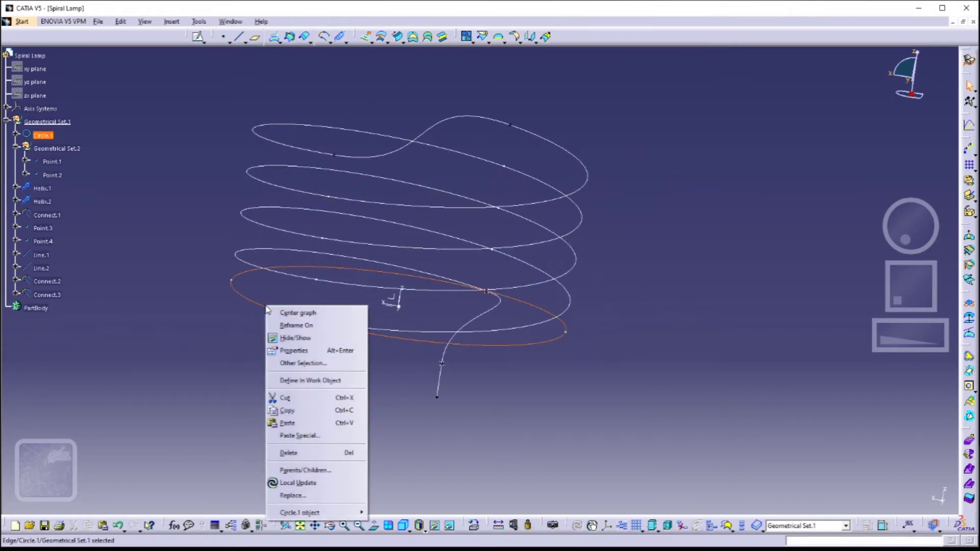
click(289, 341)
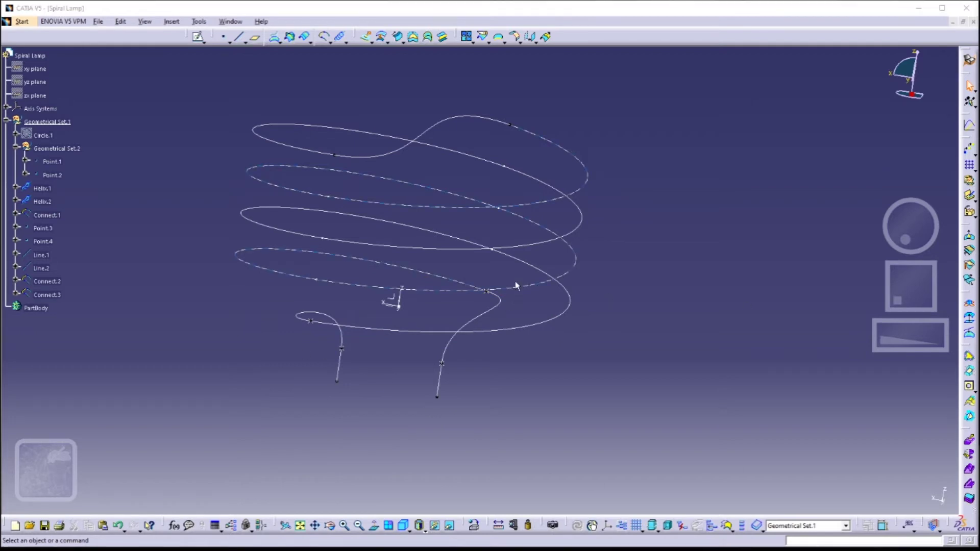
Step: Join Line.2, Connect.3, Helix.1, Connect.1, Helix.2 and Connect.2 into Join.1
click(468, 38)
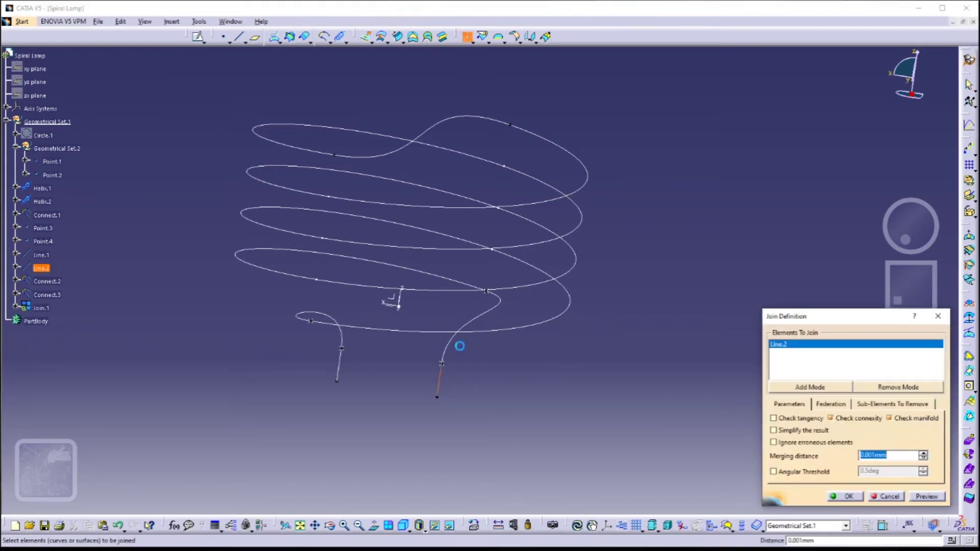
click(440, 378)
click(449, 340)
click(459, 291)
click(463, 117)
click(296, 148)
click(334, 322)
click(845, 496)
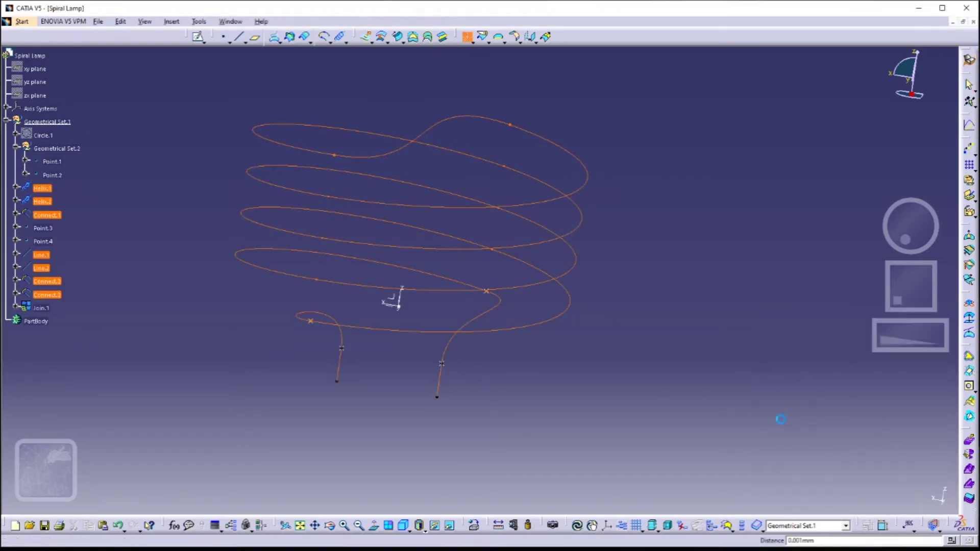
middle_drag(655, 318, 543, 317)
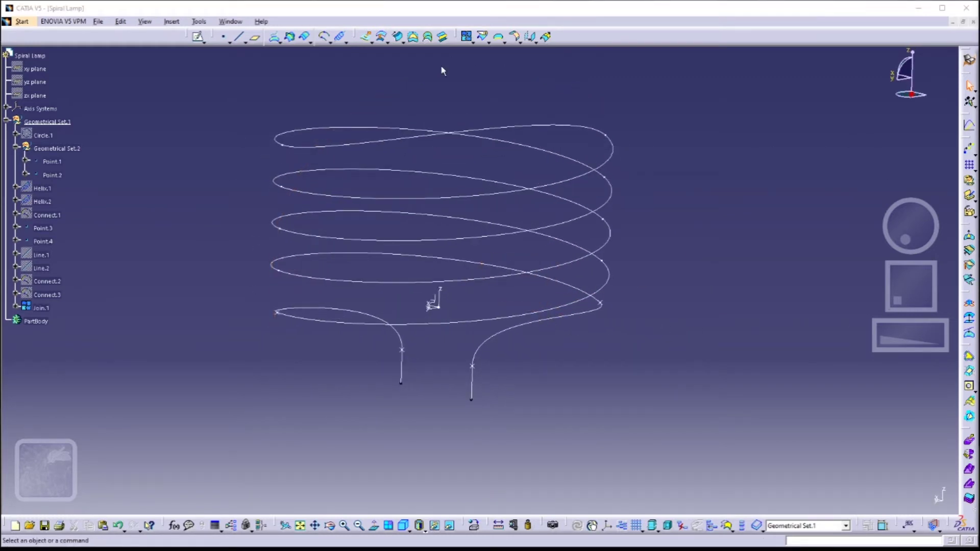
Step: Preview a circular center-and-radius sweep along Join.1 with 4mm radius
click(399, 38)
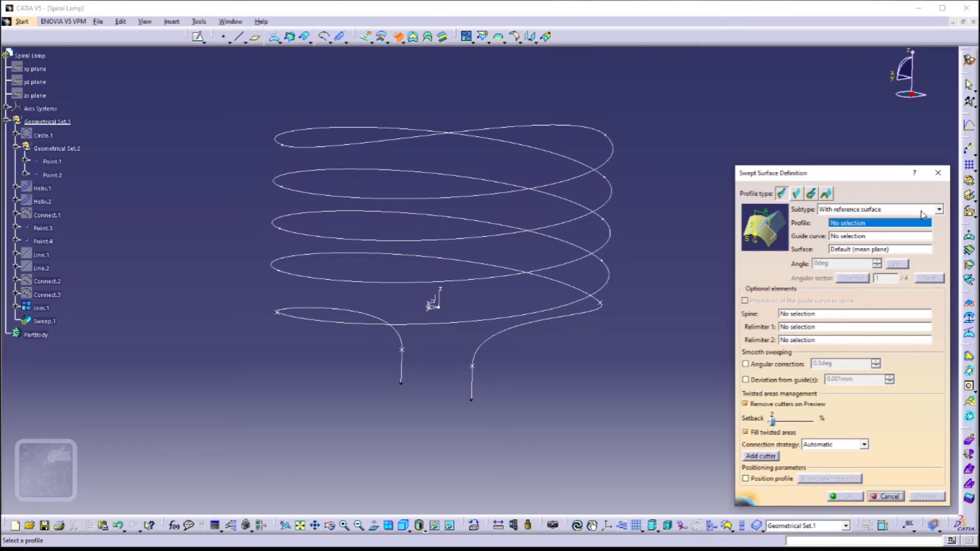
click(806, 195)
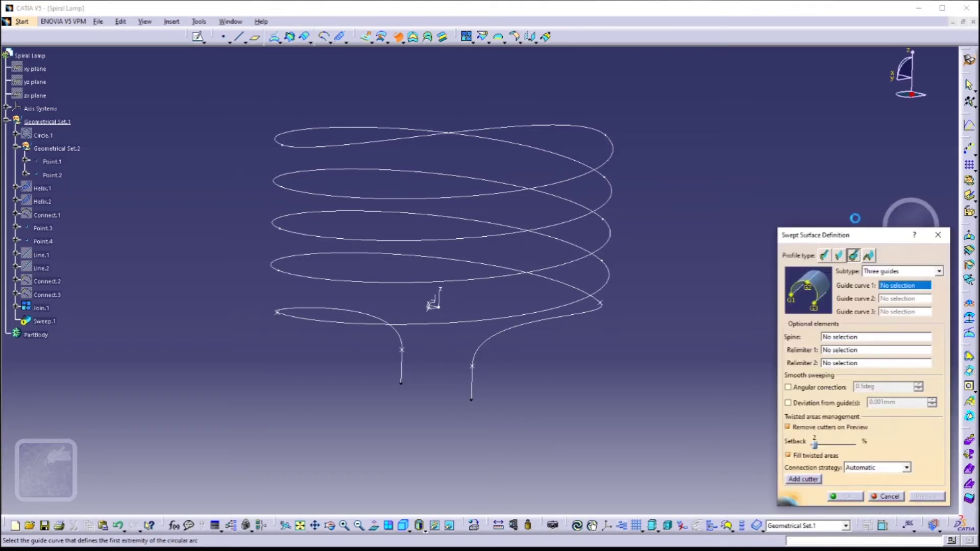
click(938, 272)
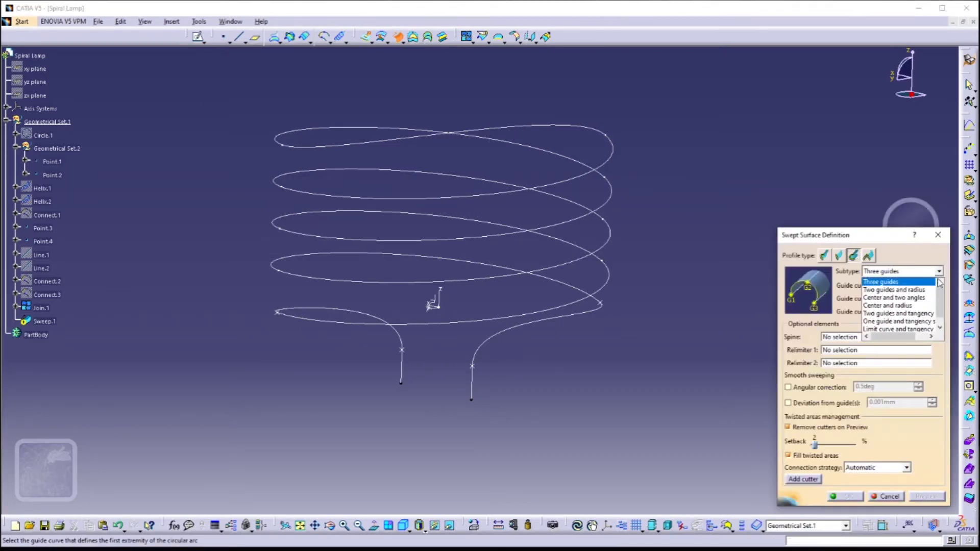
click(929, 306)
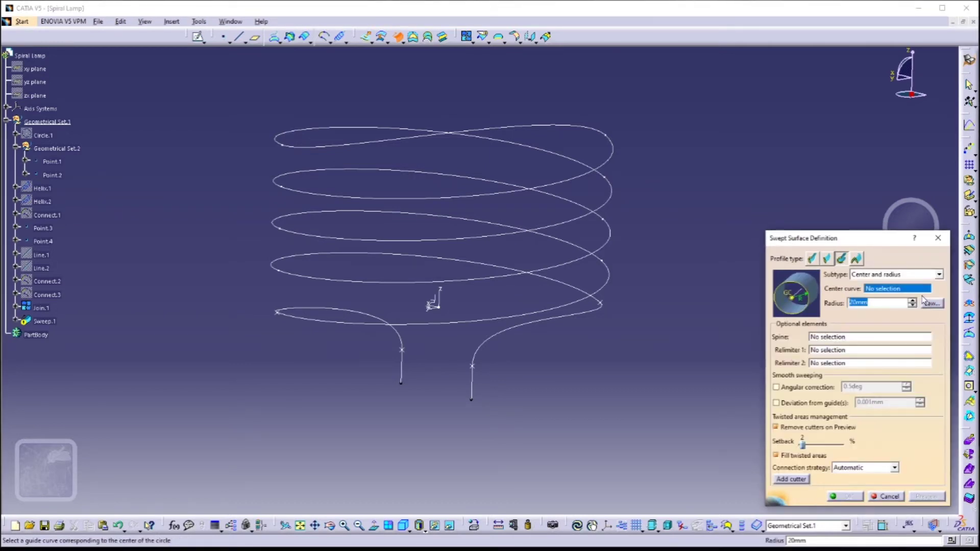
click(893, 289)
click(607, 296)
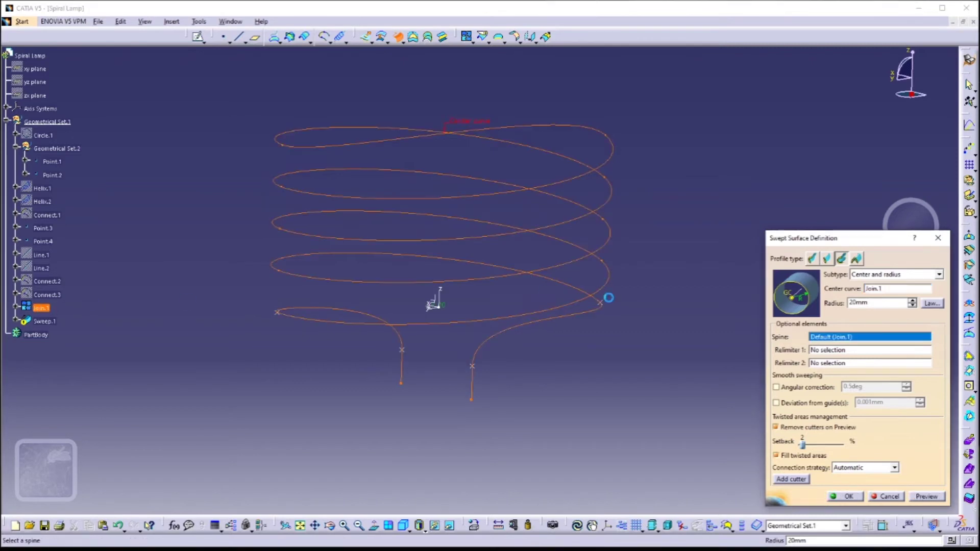
double_click(872, 303)
text(4)
click(925, 496)
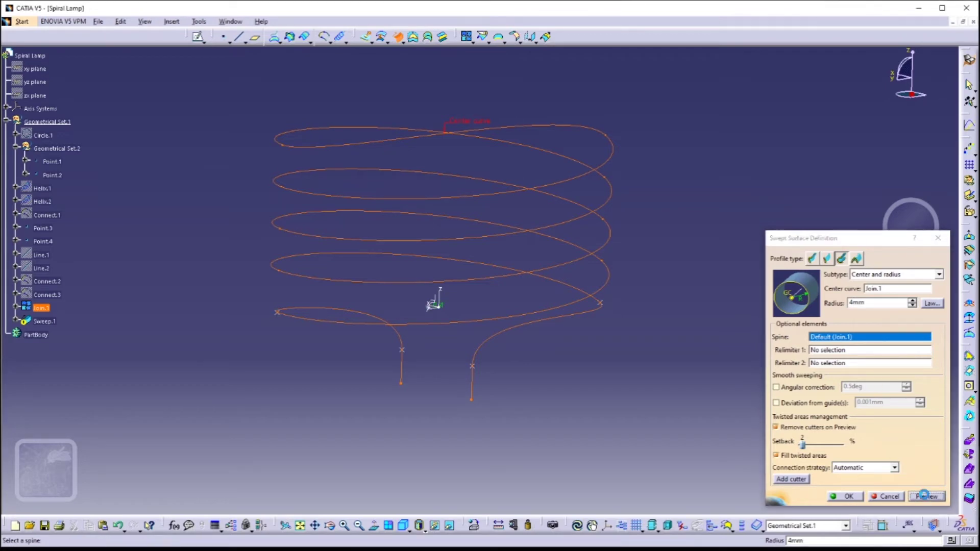
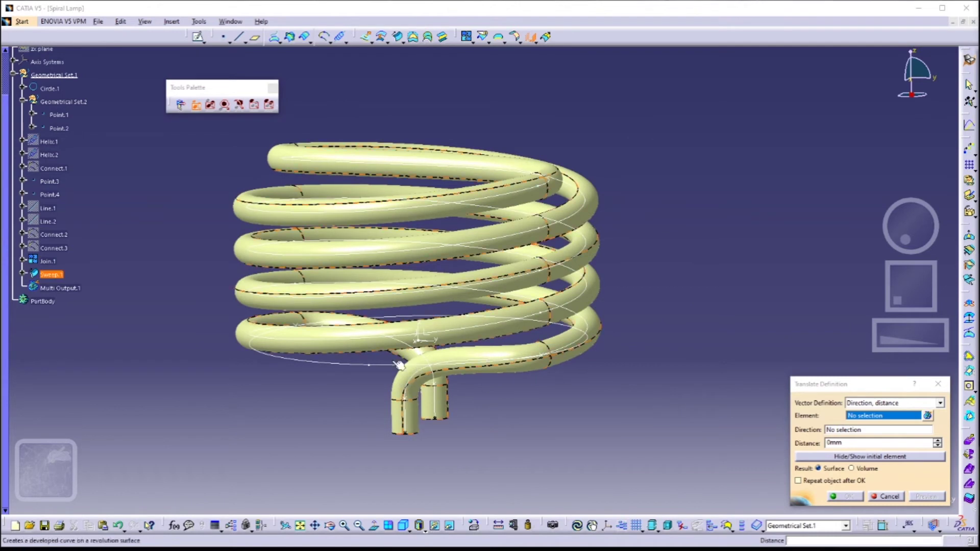
Step: Translate a copy of Circle.1 by -25mm along the Z component, creating Translate.1
click(366, 367)
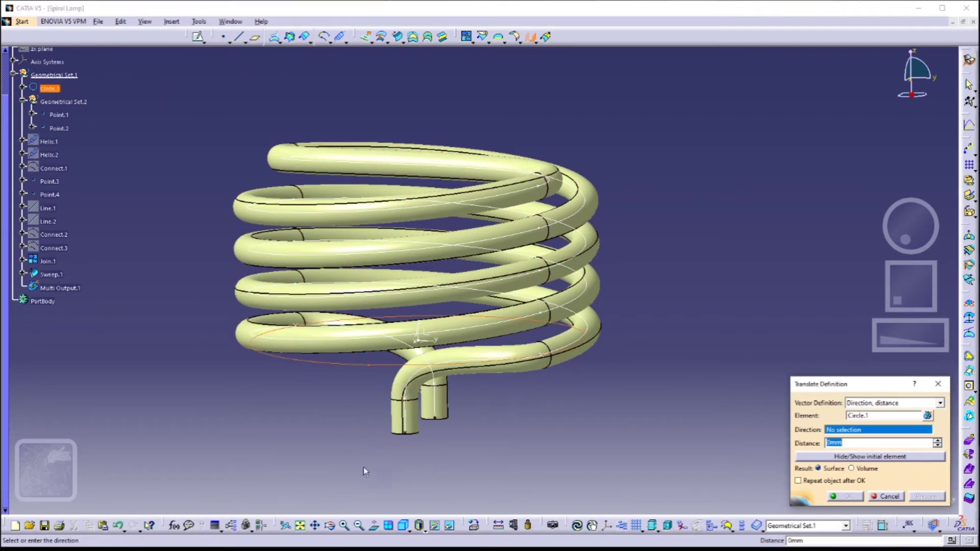
right_click(869, 433)
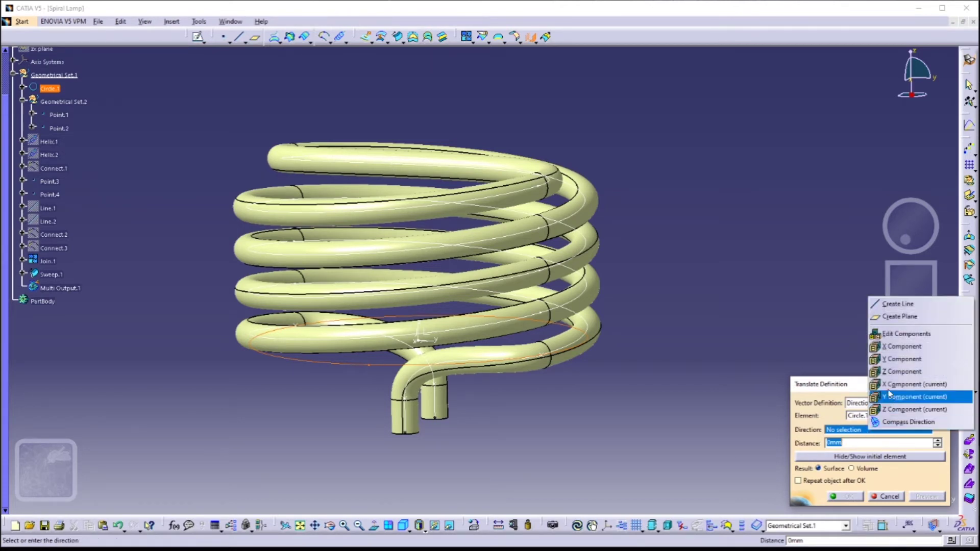
click(885, 373)
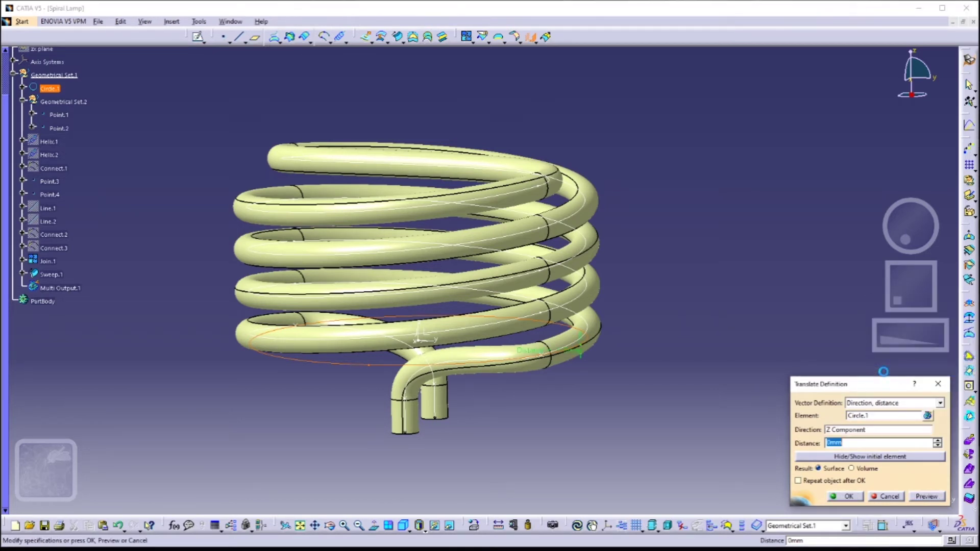
double_click(845, 443)
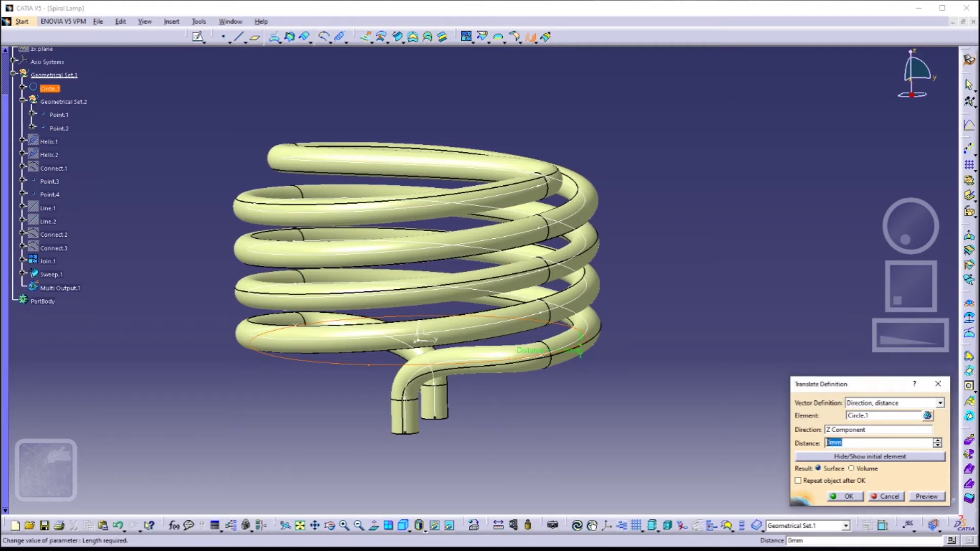
text(-25)
click(926, 496)
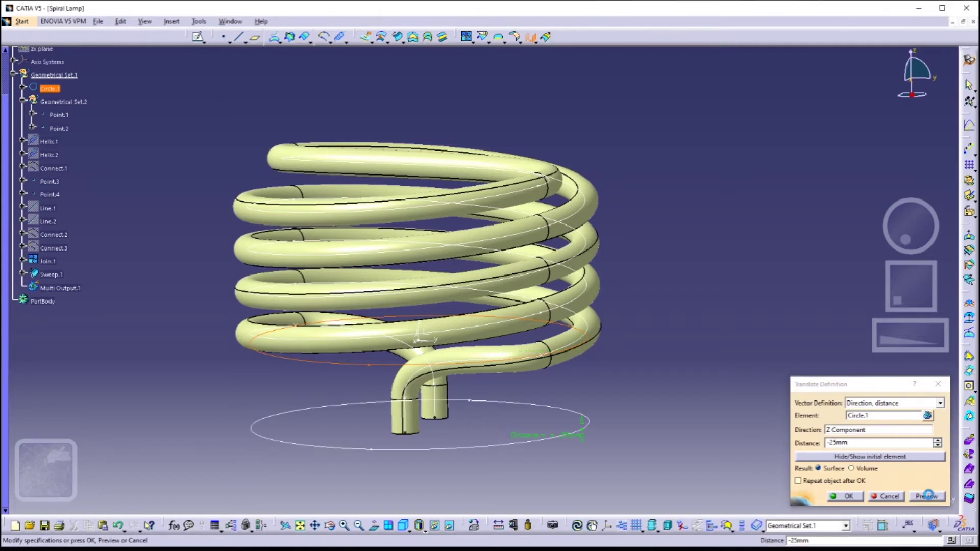
click(847, 497)
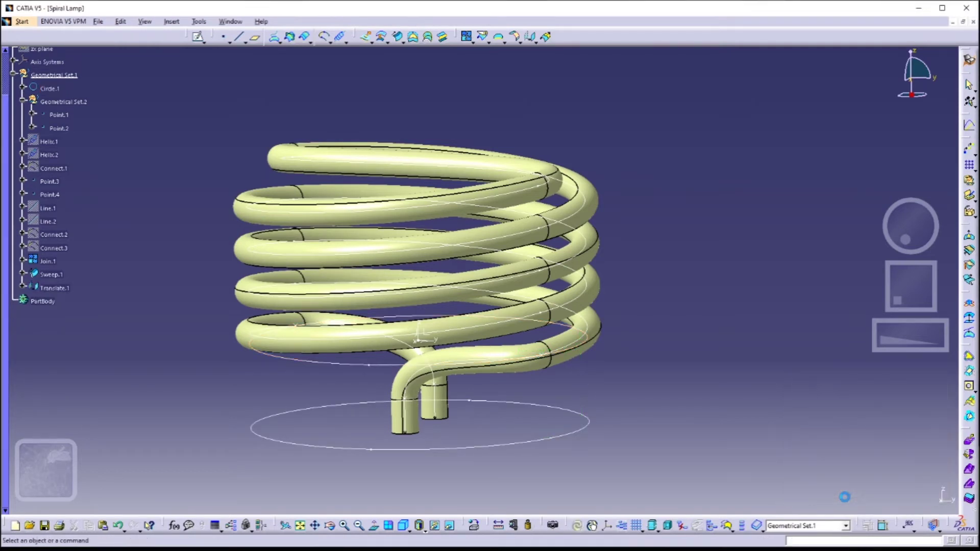
click(413, 37)
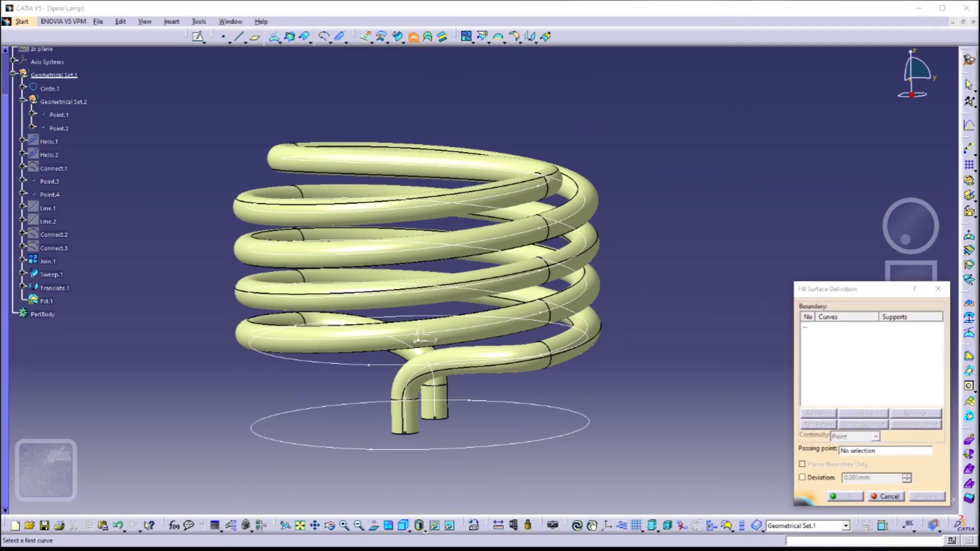
Step: Fill the lowered Translate.1 circle with a flat disc surface, Fill.1
click(589, 423)
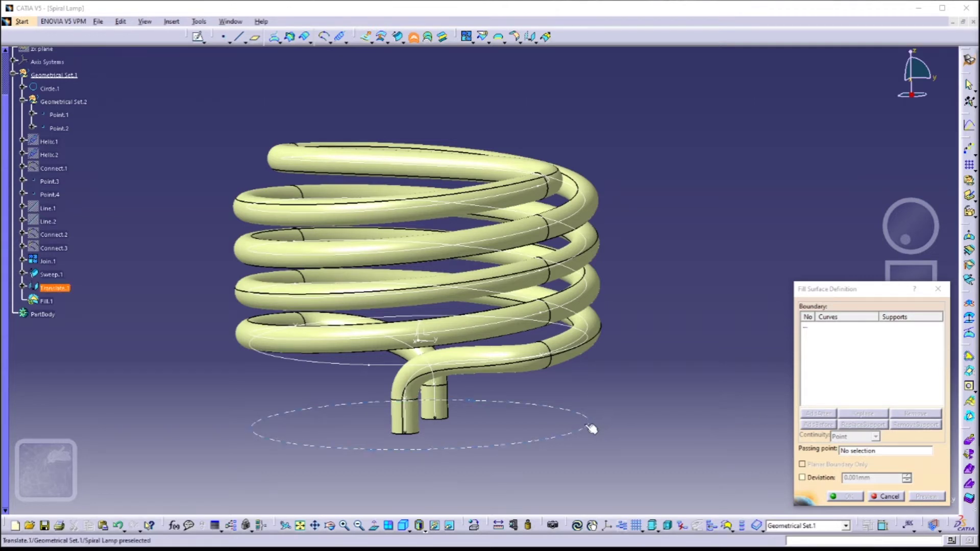
click(927, 496)
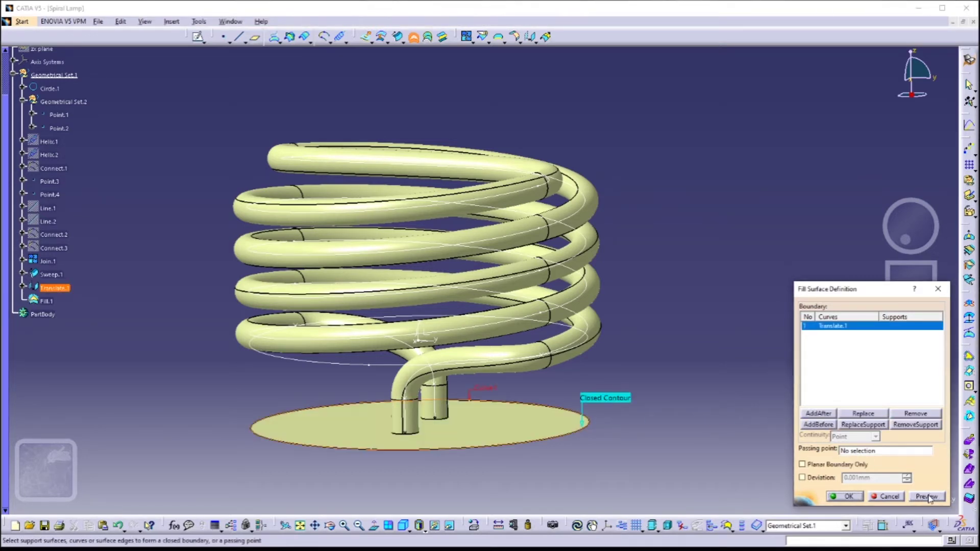
click(861, 498)
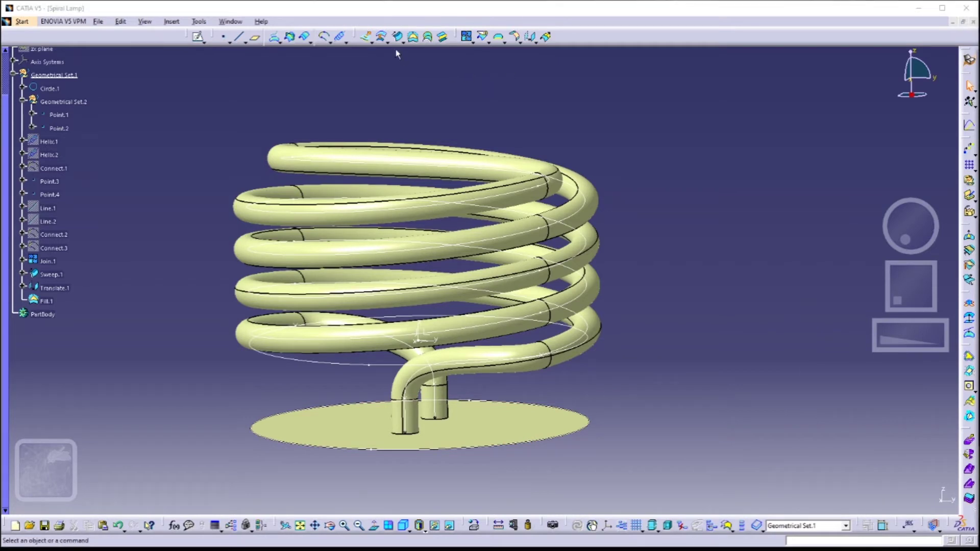
Step: Extrude Translate.1 25mm along Z, reversed downward, into the Extrude.1 base wall
click(367, 39)
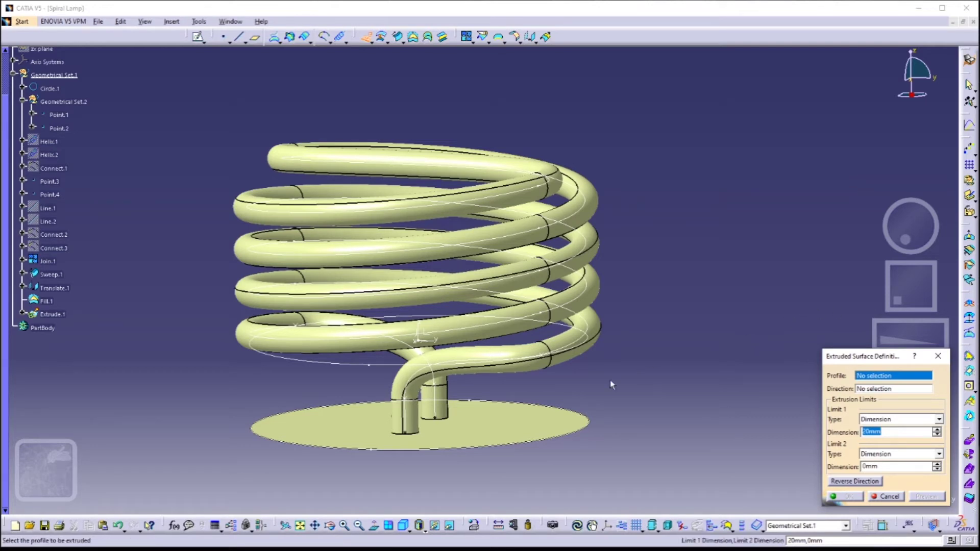
click(55, 288)
middle_drag(622, 392, 623, 306)
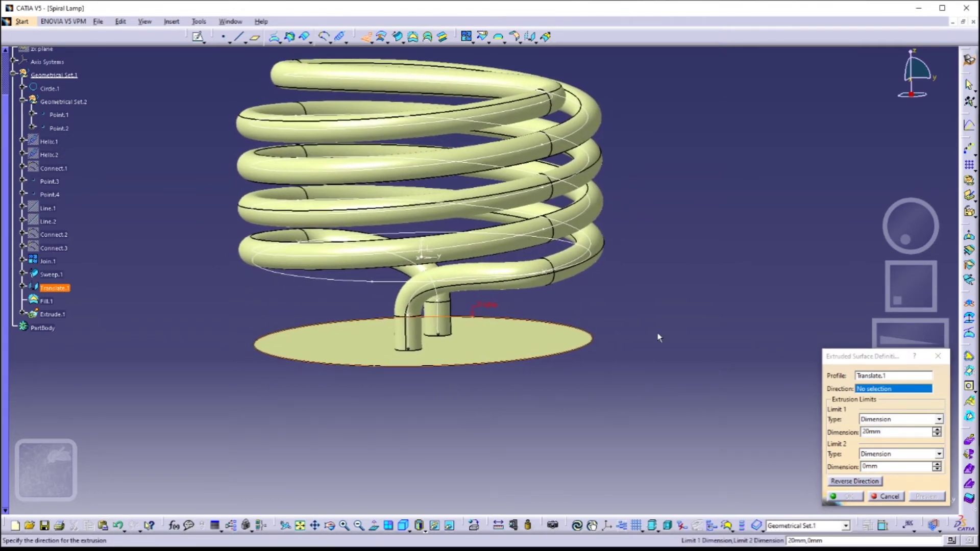
right_click(878, 391)
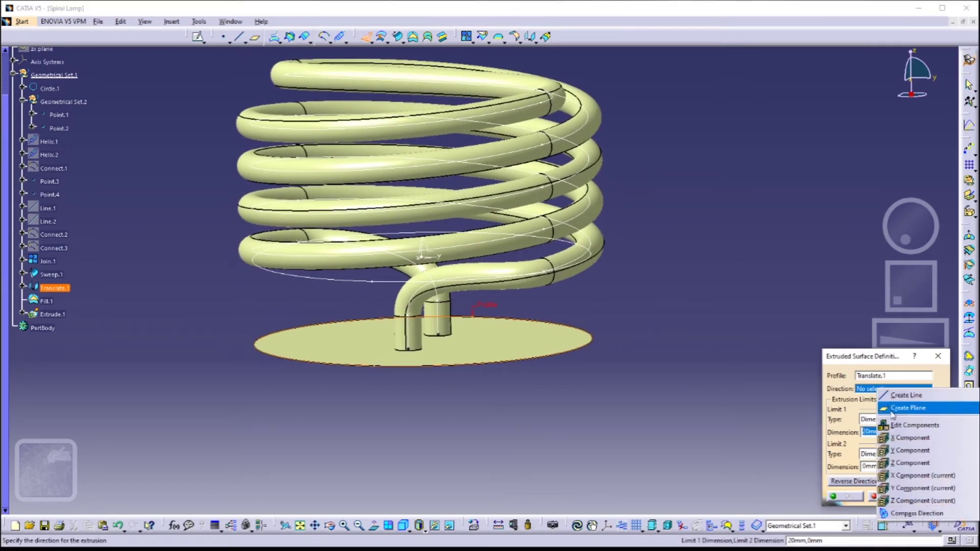
click(919, 464)
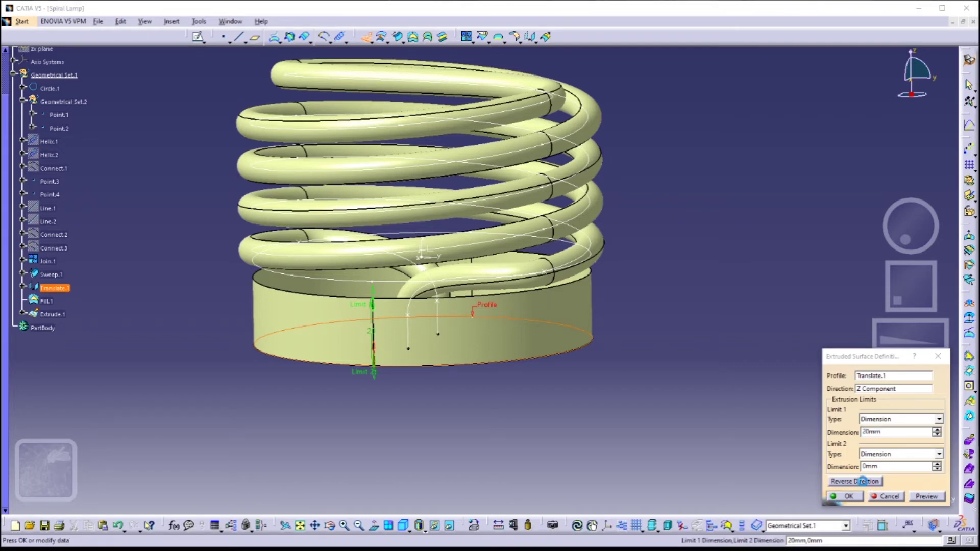
click(863, 482)
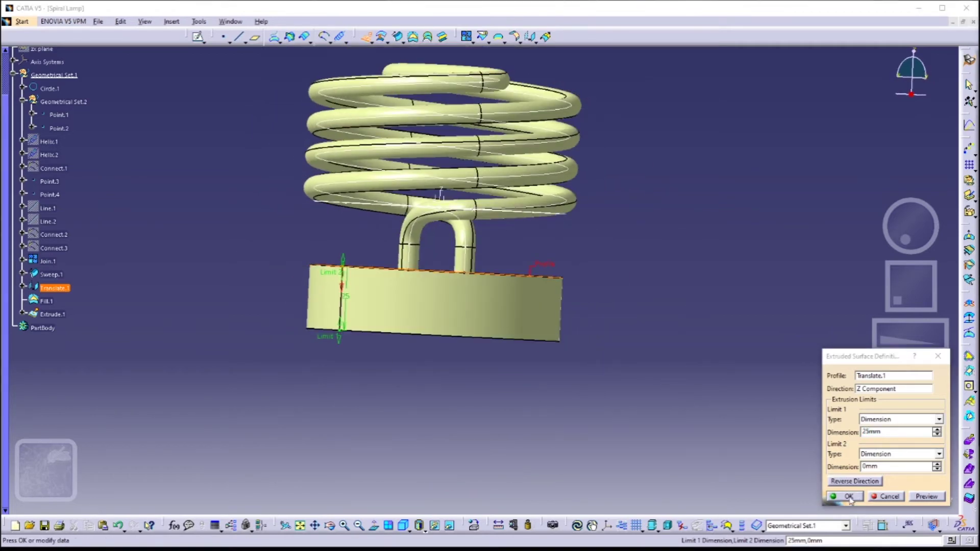
click(849, 496)
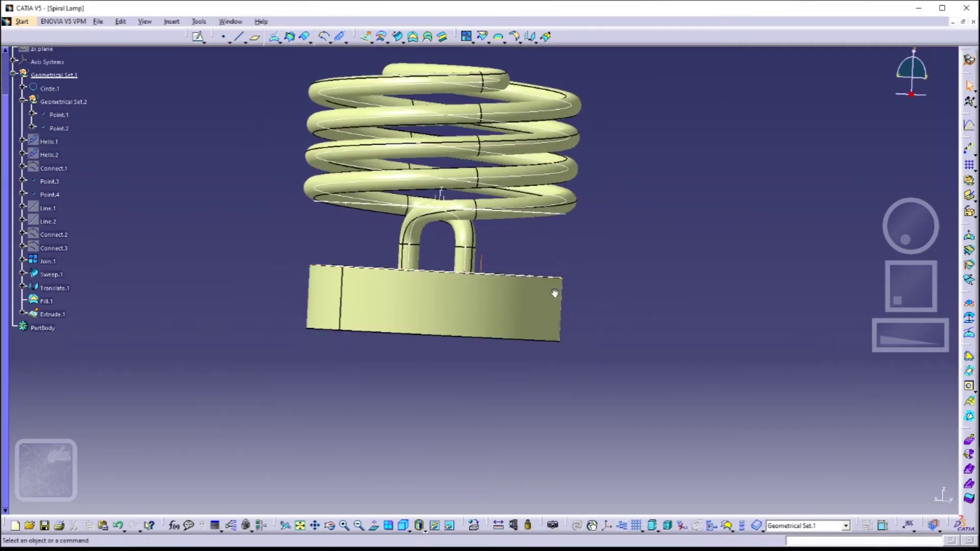
middle_drag(554, 294, 745, 276)
Step: Split Fill.1 with both Sweep.1 tube-end edges to open holes in the disc
middle_drag(599, 116, 495, 287)
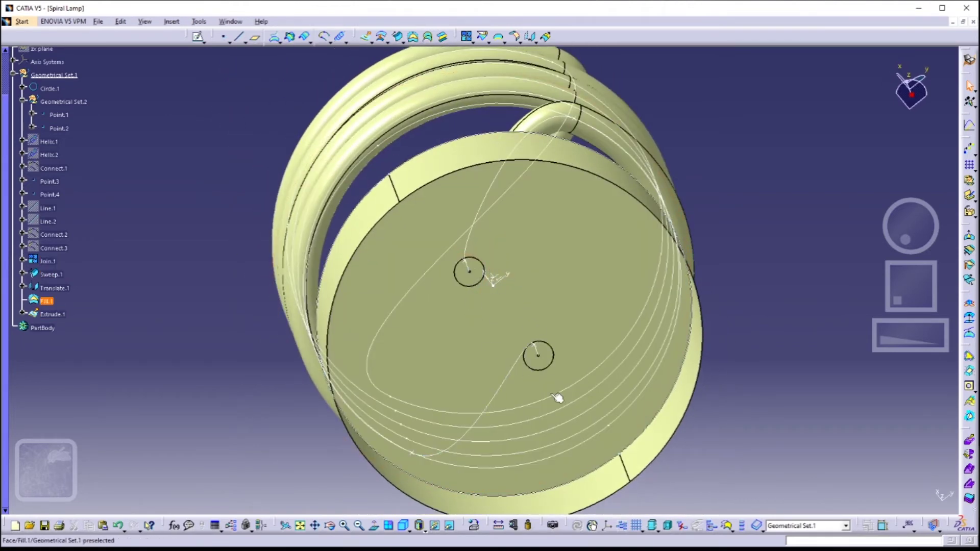
click(512, 119)
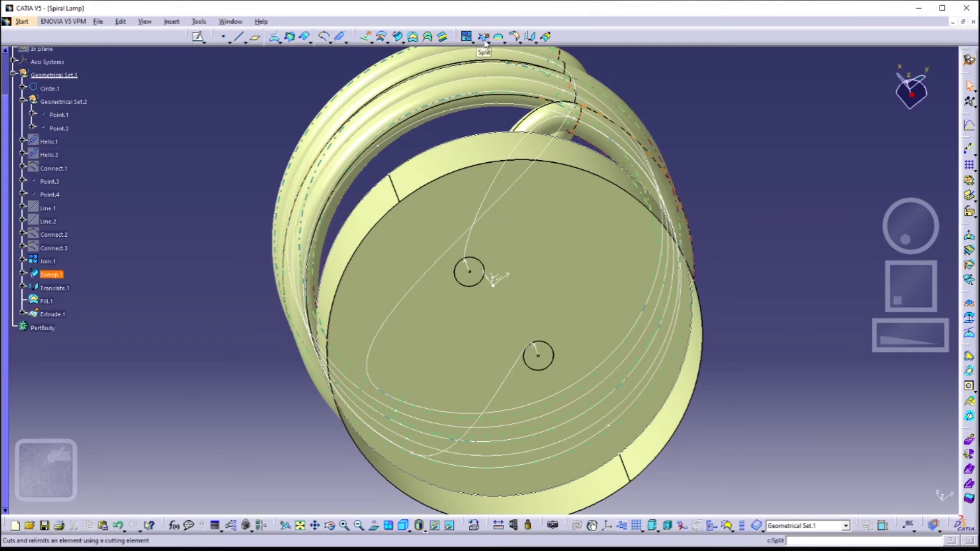
click(483, 37)
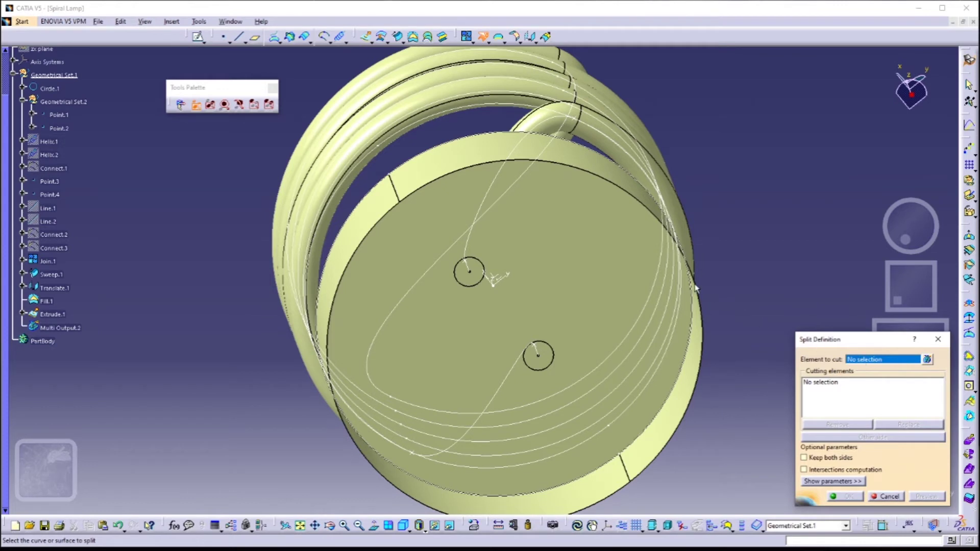
click(629, 258)
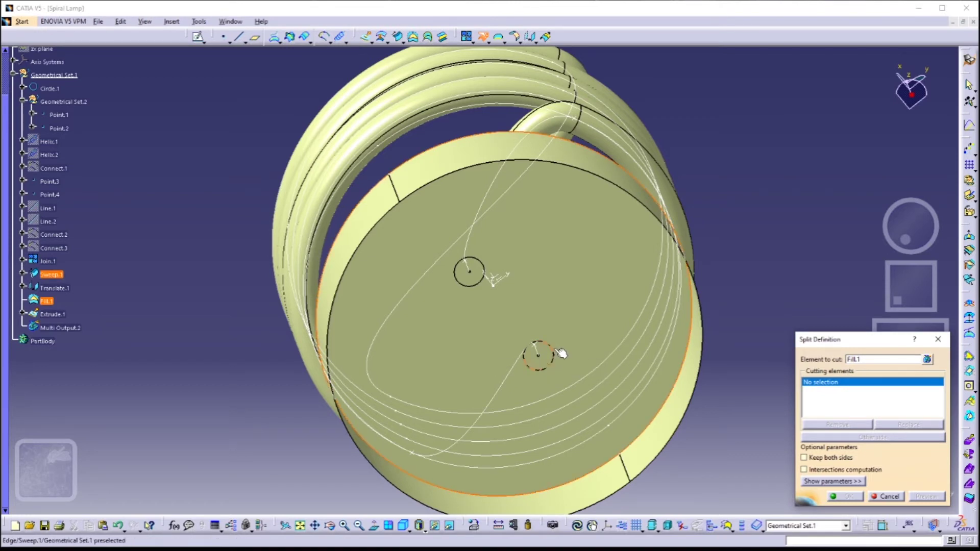
click(558, 352)
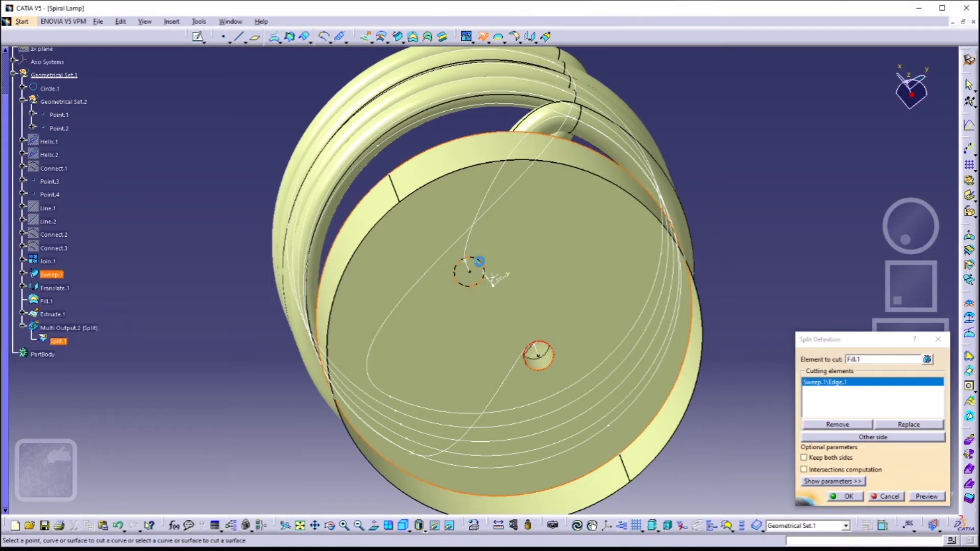
click(481, 265)
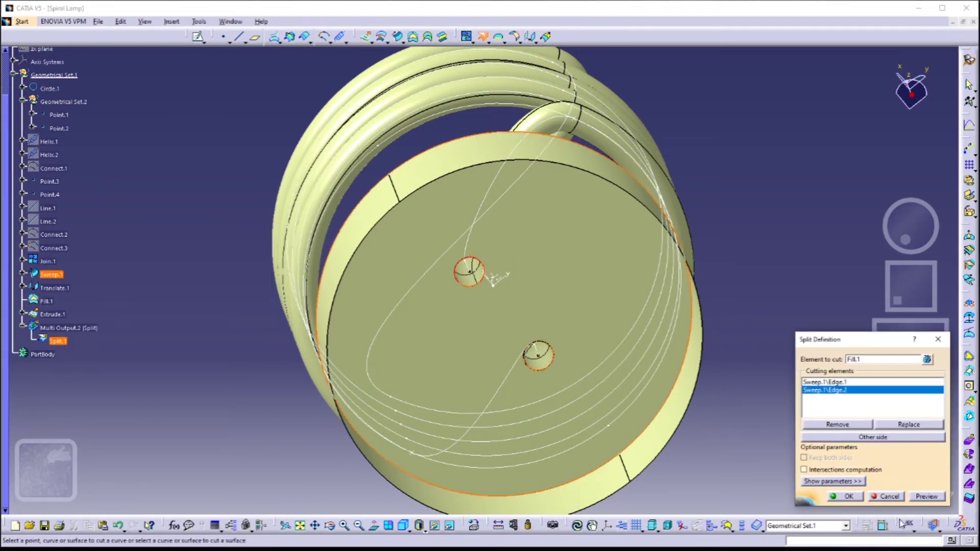
click(860, 499)
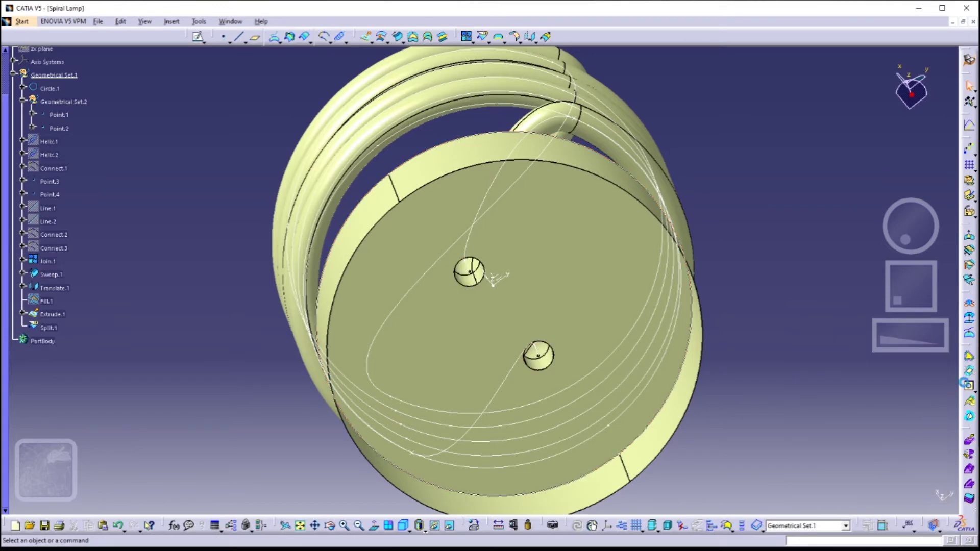
click(740, 187)
middle_drag(717, 252, 682, 355)
middle_drag(711, 87, 526, 198)
middle_drag(654, 219, 551, 255)
middle_drag(641, 145, 637, 182)
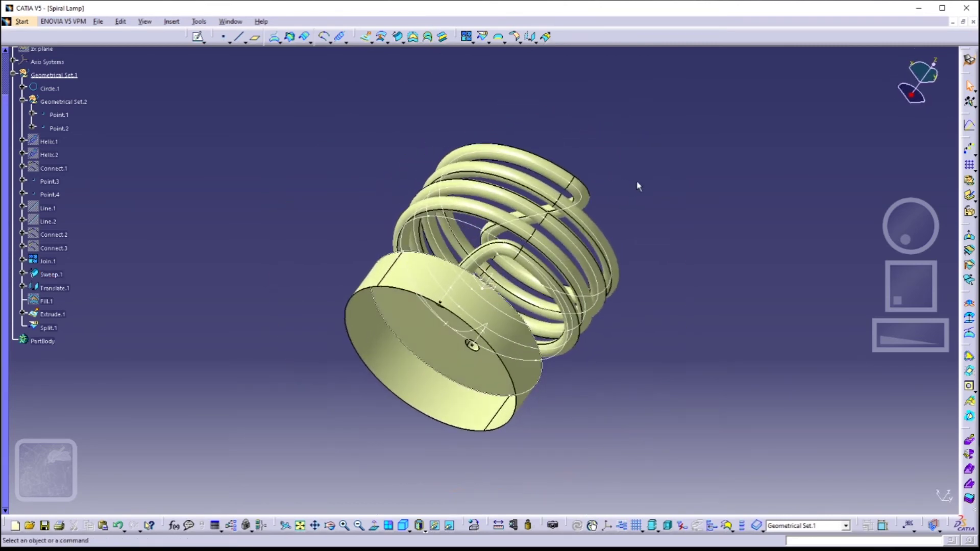
middle_drag(622, 280, 677, 237)
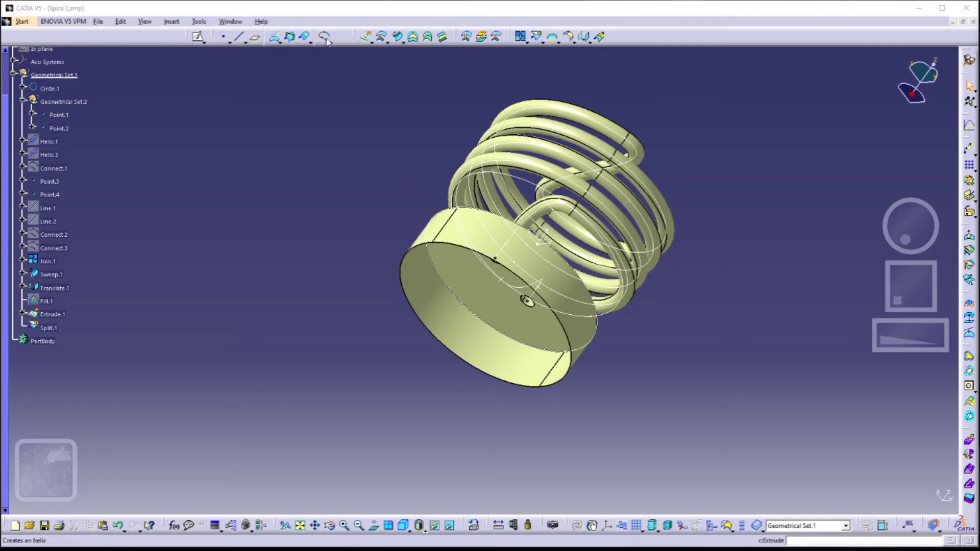
Step: Start a sphere and create Point.5 at the centre of Extrude.1's bottom circle as its centre
click(371, 42)
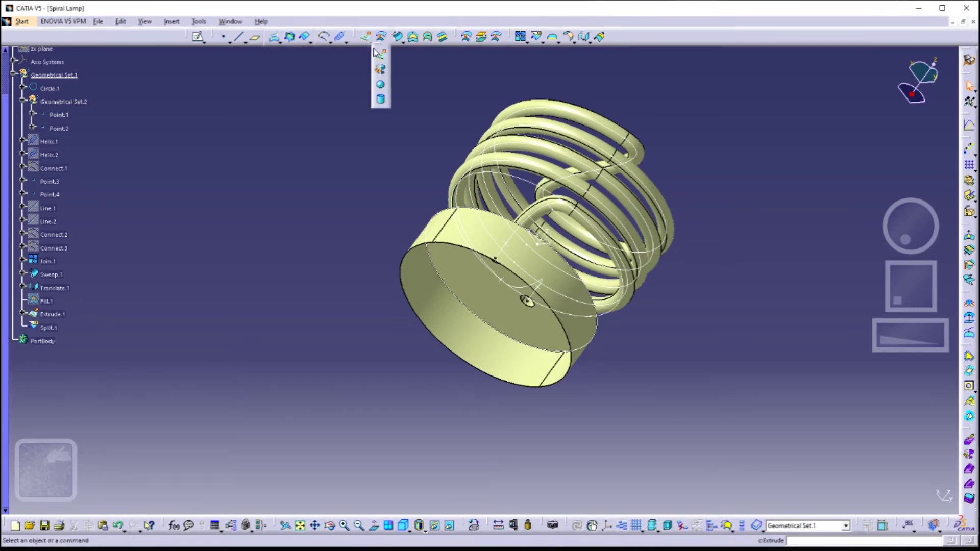
click(382, 87)
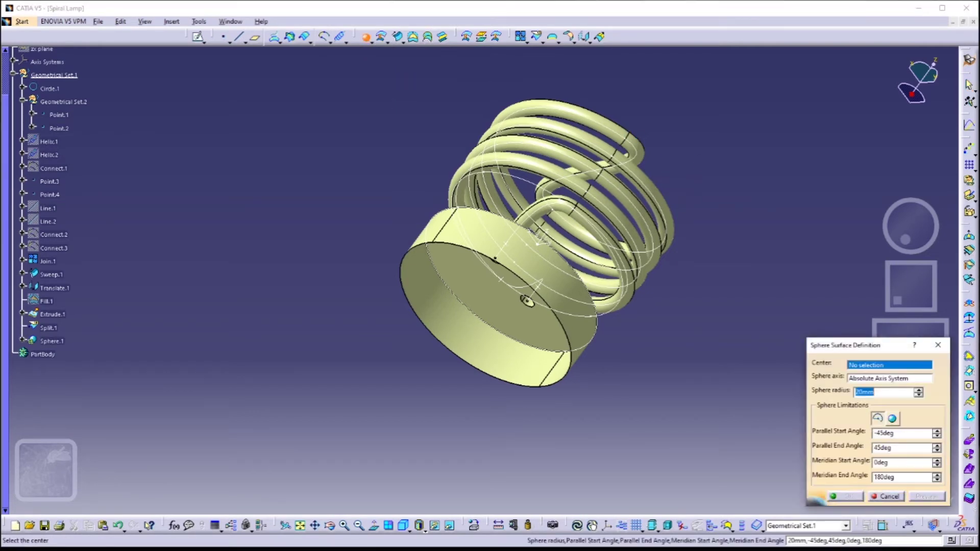
right_click(859, 368)
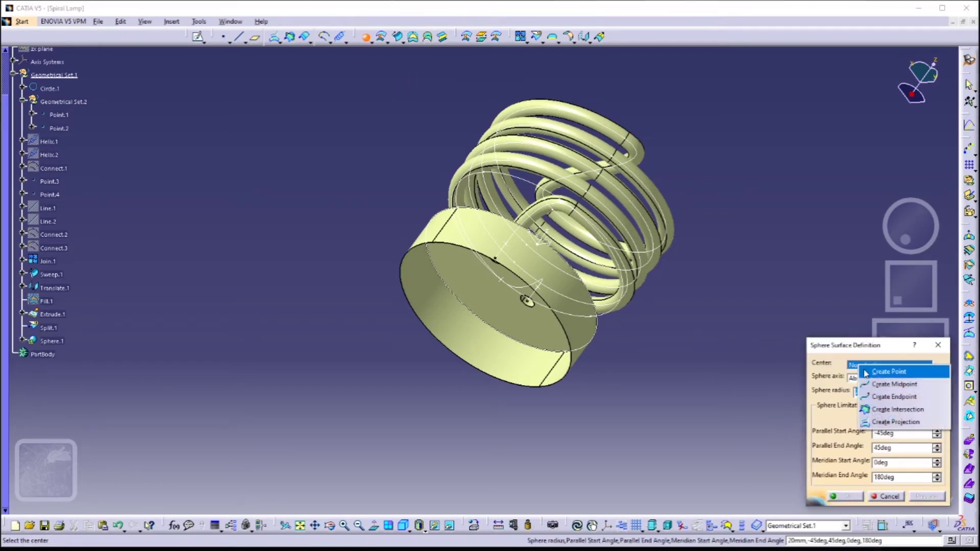
click(867, 373)
text(-15mm,0mm,-15mm)
key(Return)
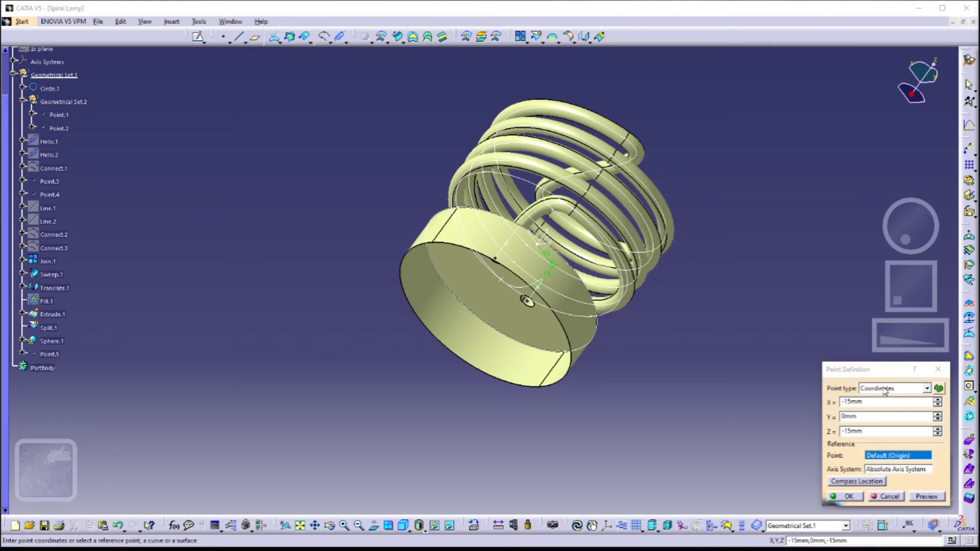
click(927, 389)
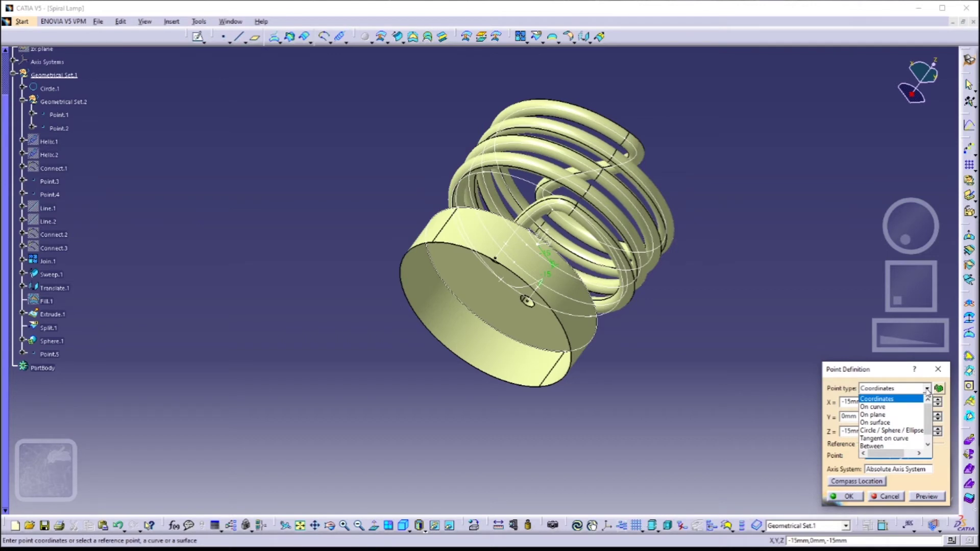
click(902, 435)
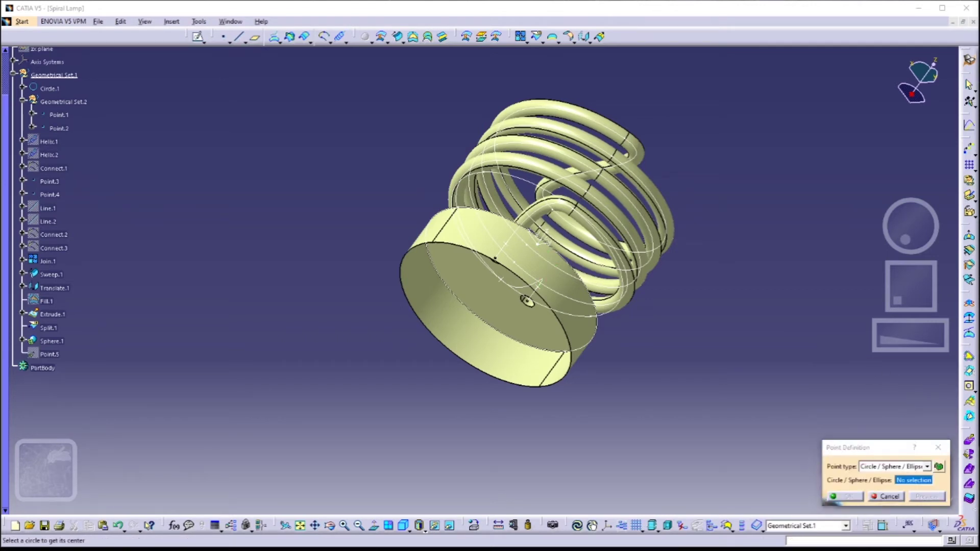
click(580, 333)
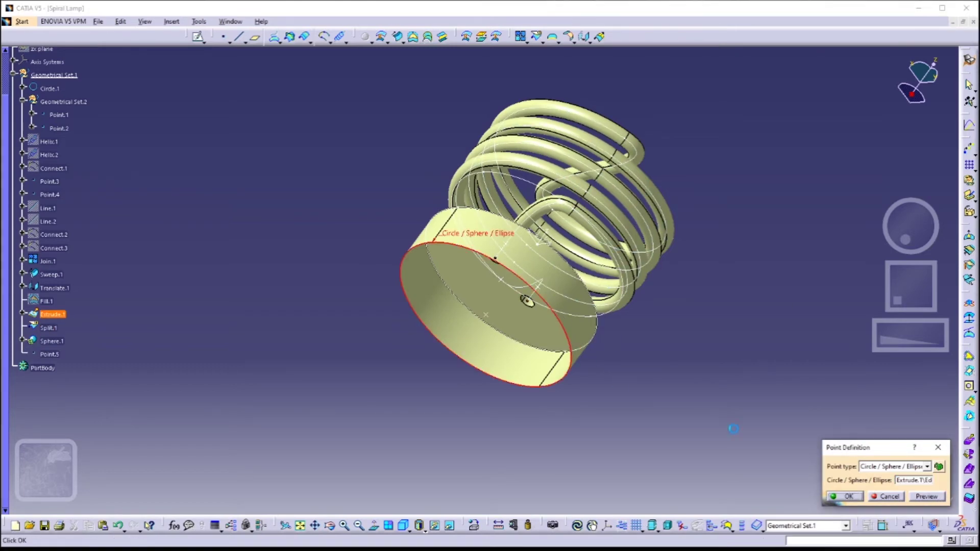
middle_drag(580, 333, 555, 308)
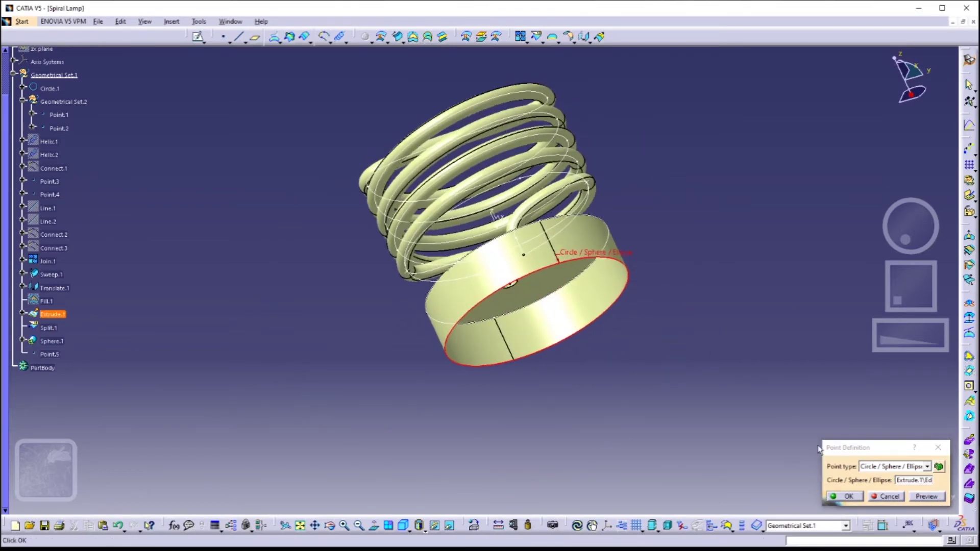
click(847, 497)
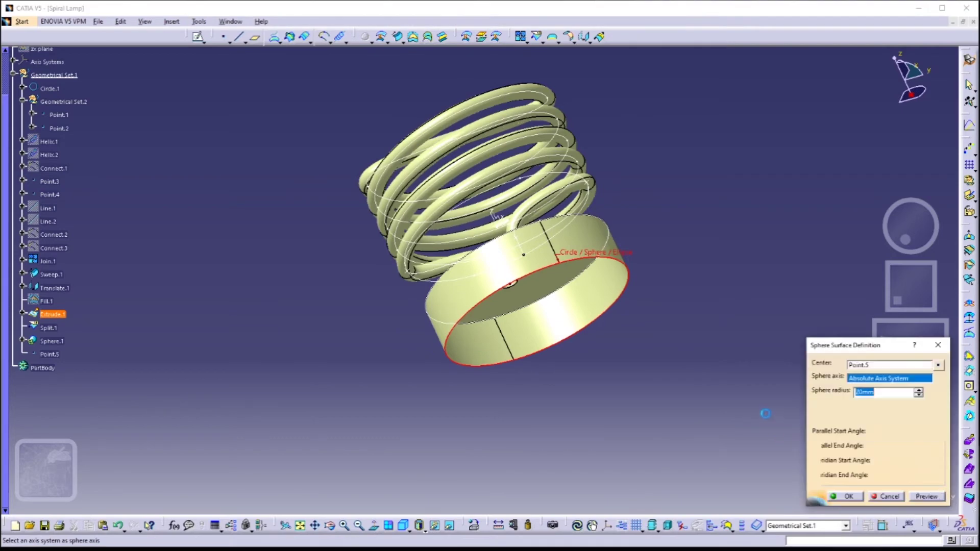
middle_drag(731, 348, 634, 323)
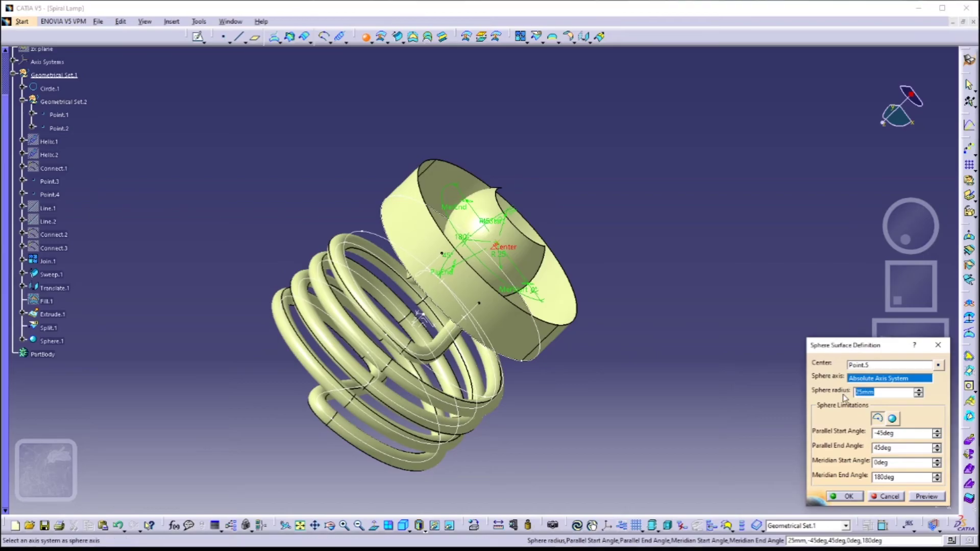
Step: Give the sphere a 50mm radius, -90° parallel start and -360° meridian start angles
text(50)
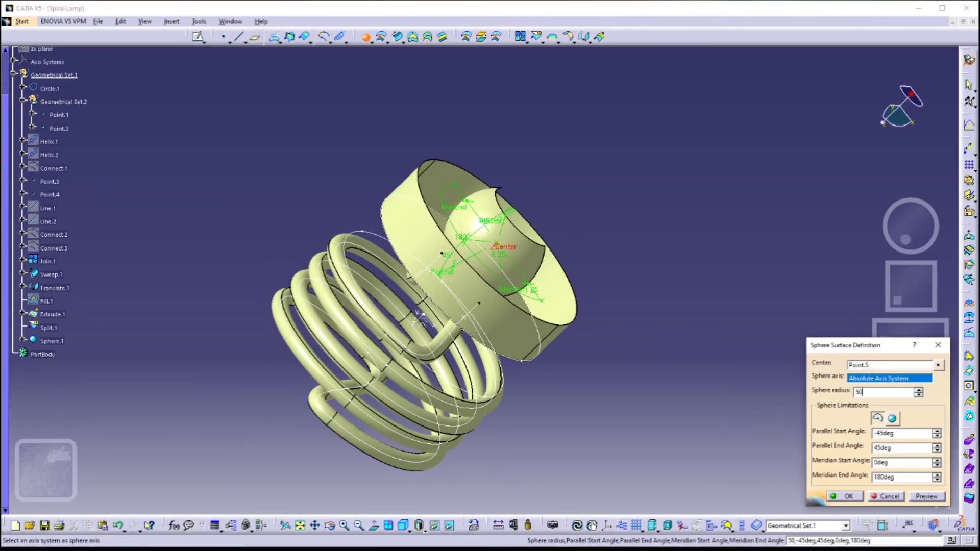
click(926, 496)
drag(912, 433, 856, 432)
text(-)
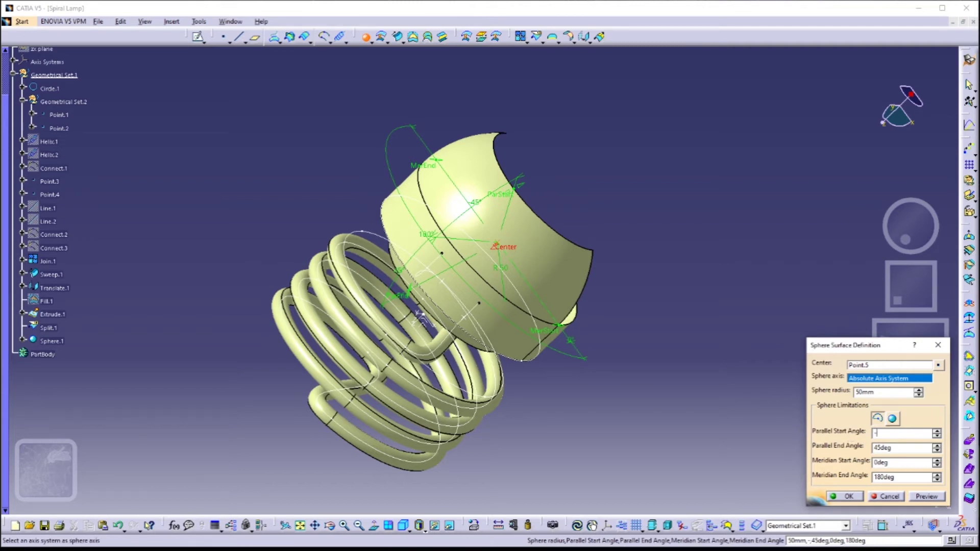
text(90deg)
click(919, 496)
middle_drag(743, 273, 682, 327)
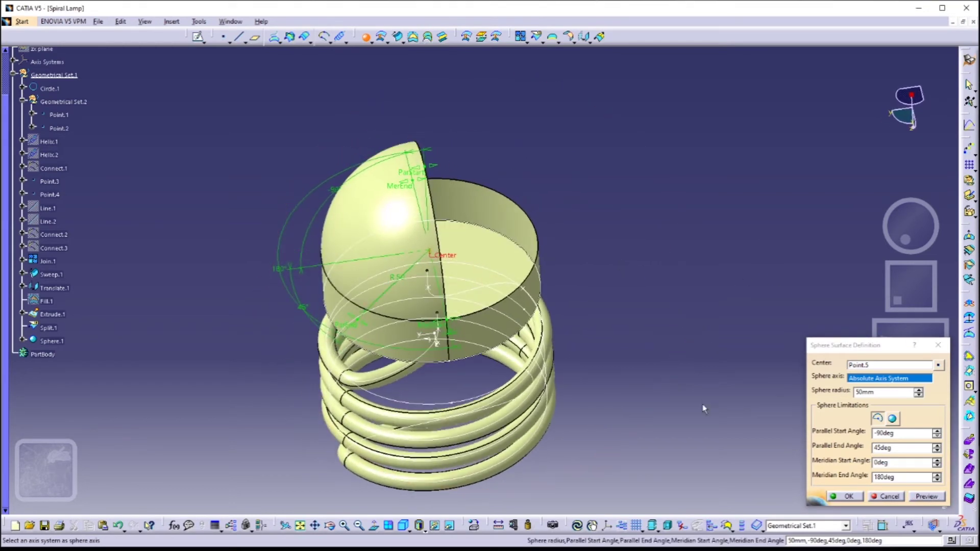
drag(893, 449, 840, 450)
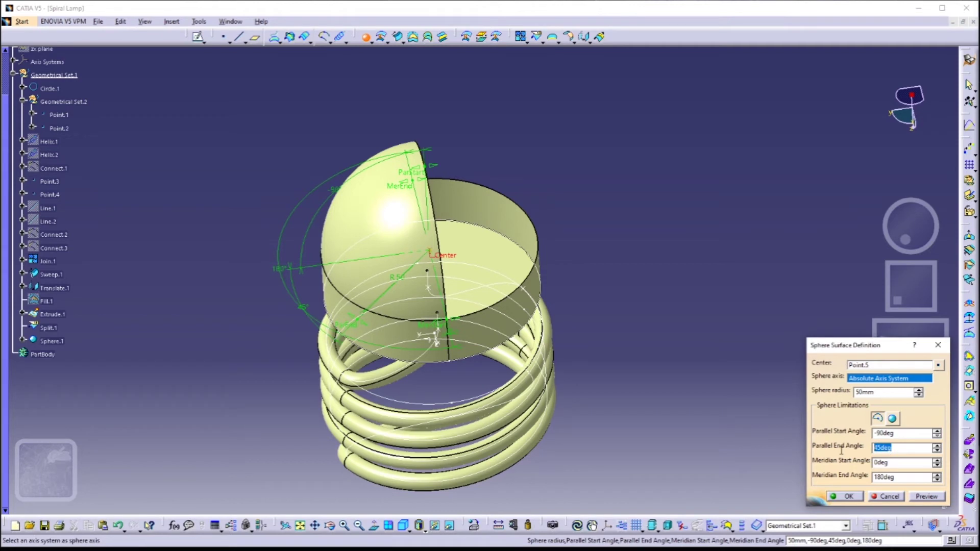
text(9)
drag(898, 462, 851, 466)
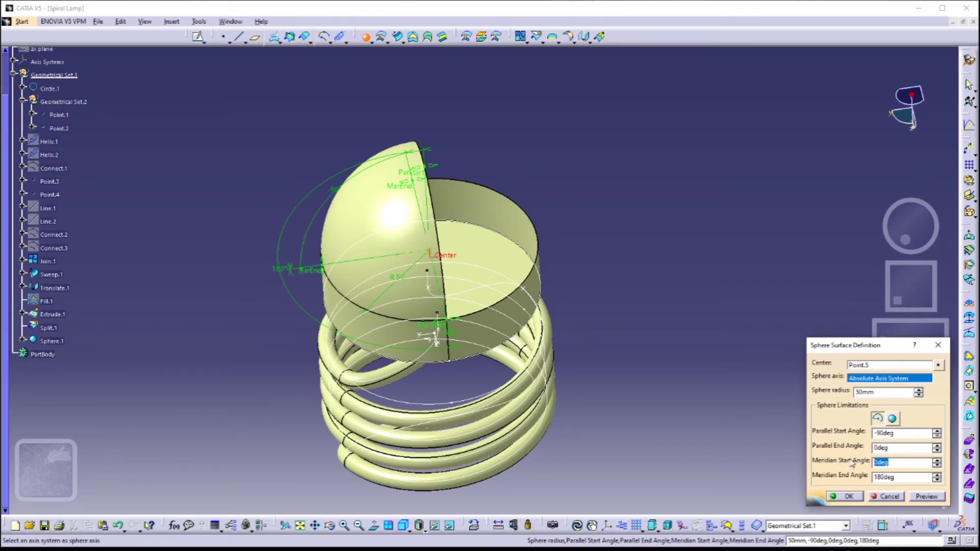
text(-360)
click(922, 498)
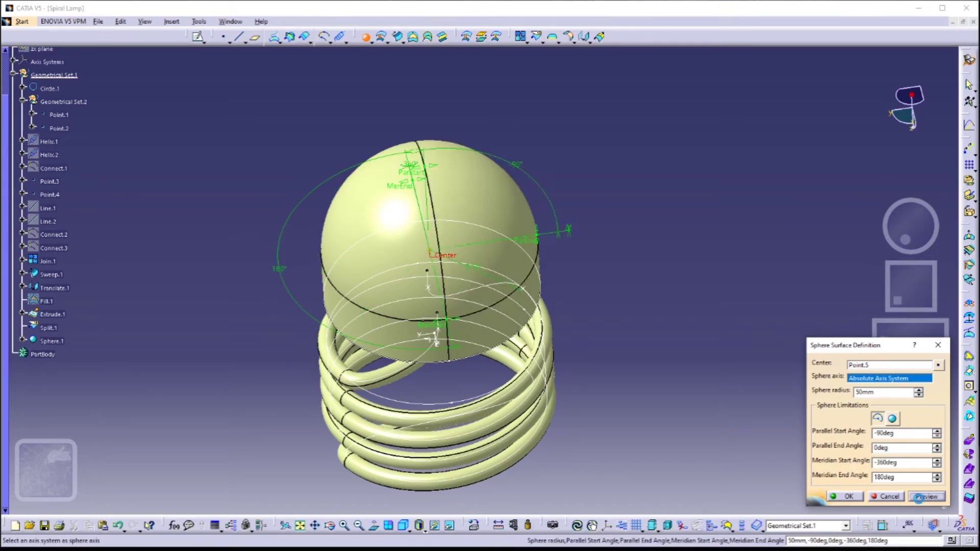
click(847, 498)
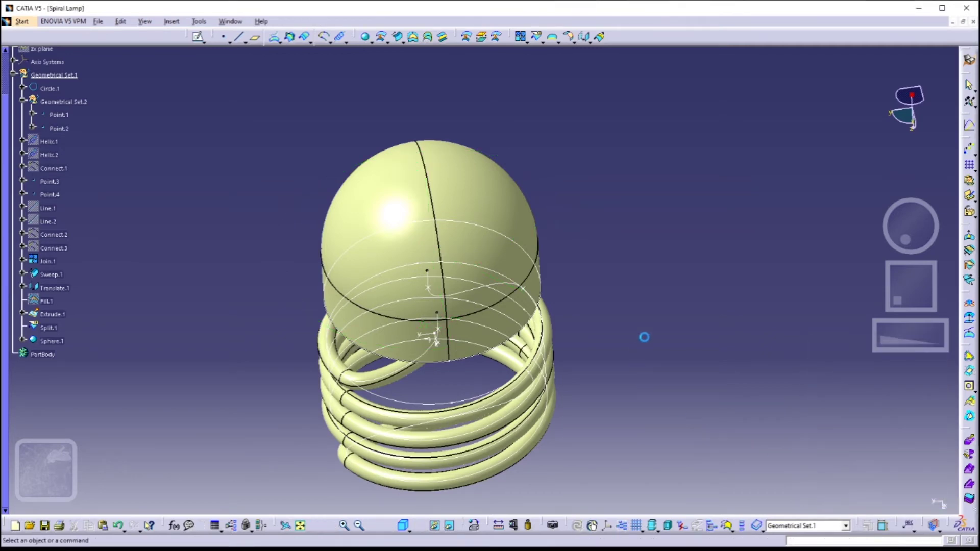
Step: Change Circle.1's radius to 25mm to shrink the spiral
ctrl+middle_drag(669, 308, 513, 286)
middle_drag(509, 361, 506, 291)
middle_drag(520, 339, 616, 444)
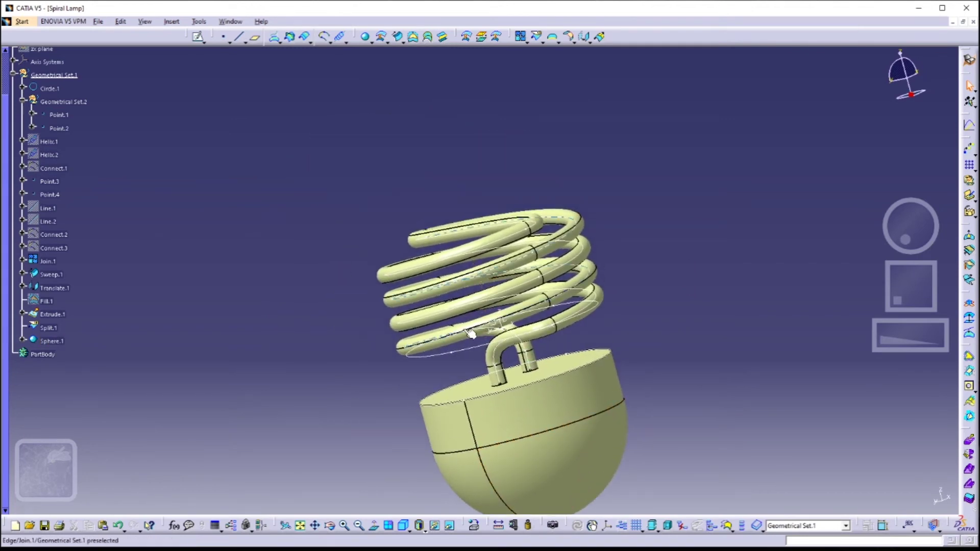
click(49, 88)
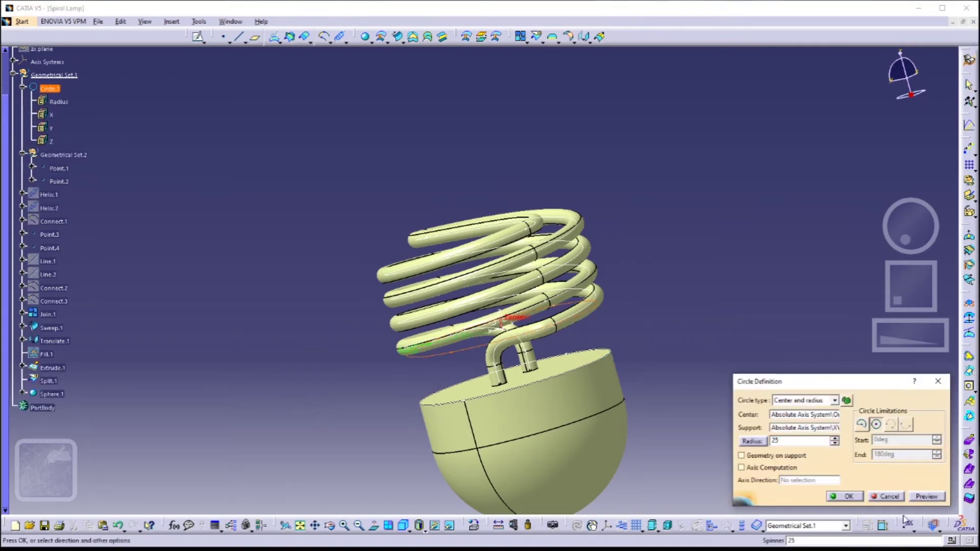
click(918, 496)
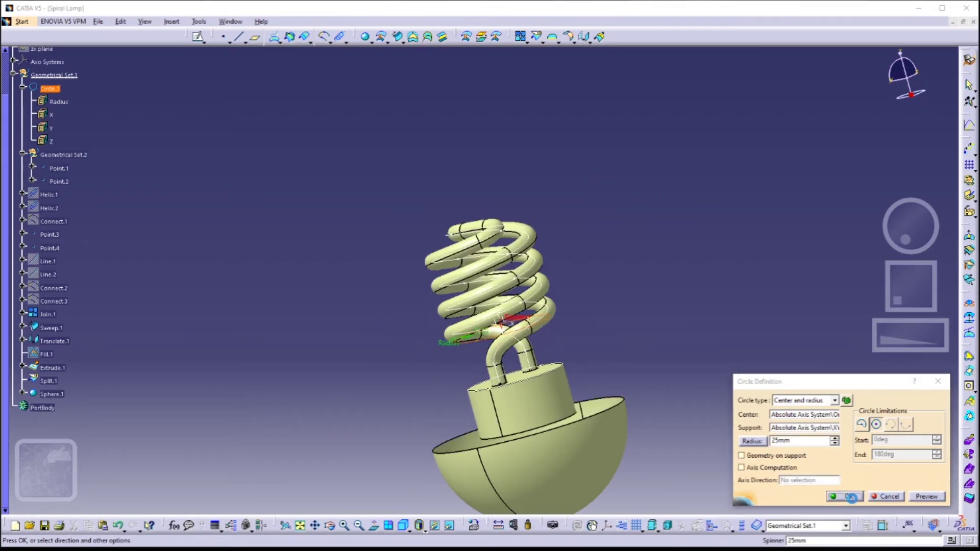
click(851, 499)
Step: Change Sphere.1's radius to 25mm
middle_drag(587, 374, 564, 358)
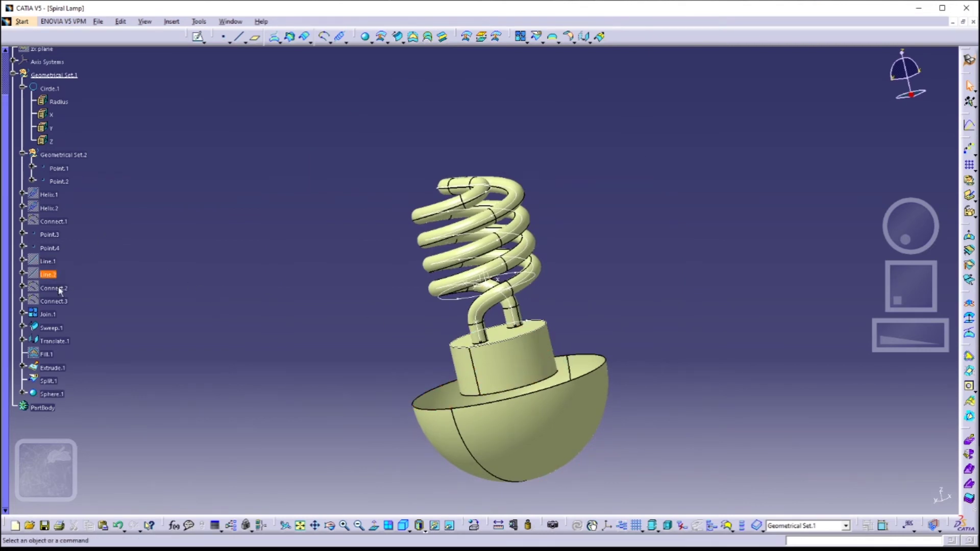
double_click(52, 393)
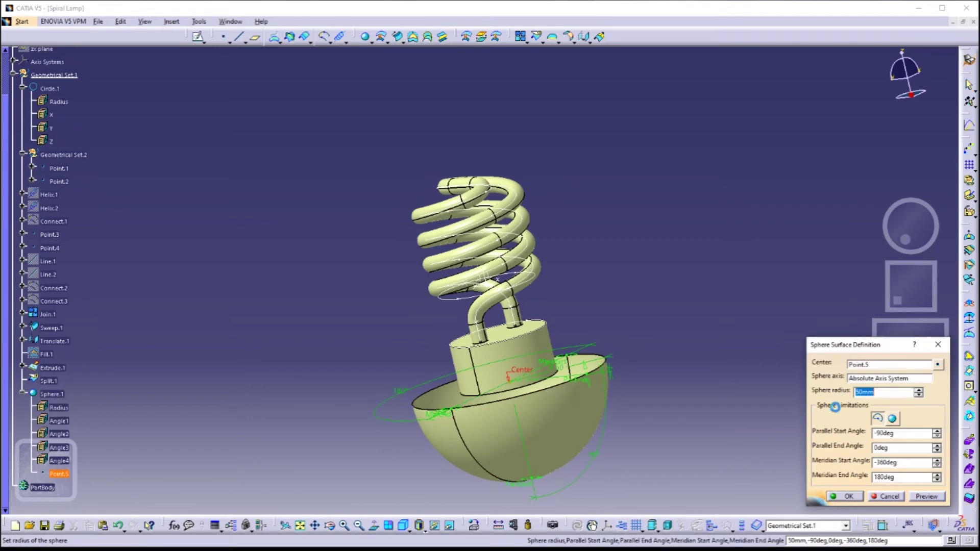
text(25)
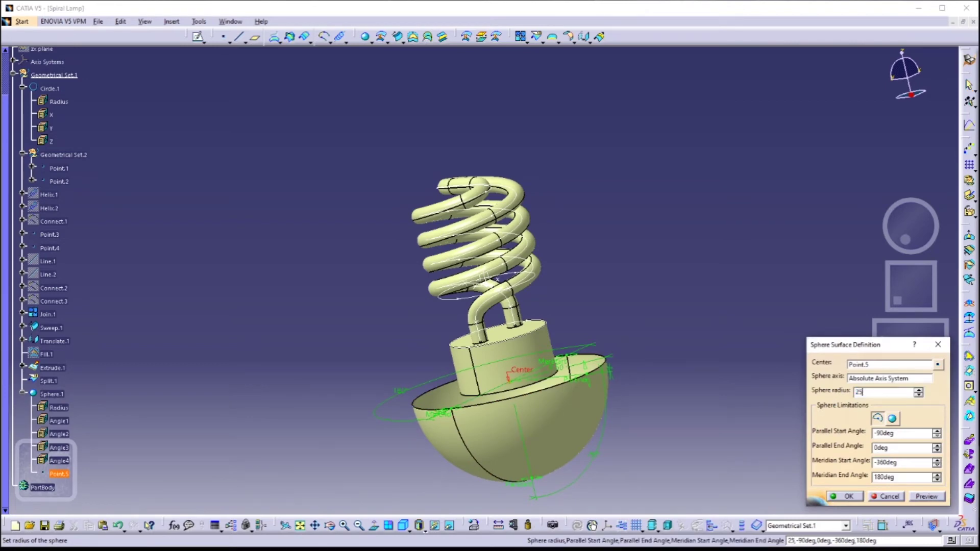
click(926, 496)
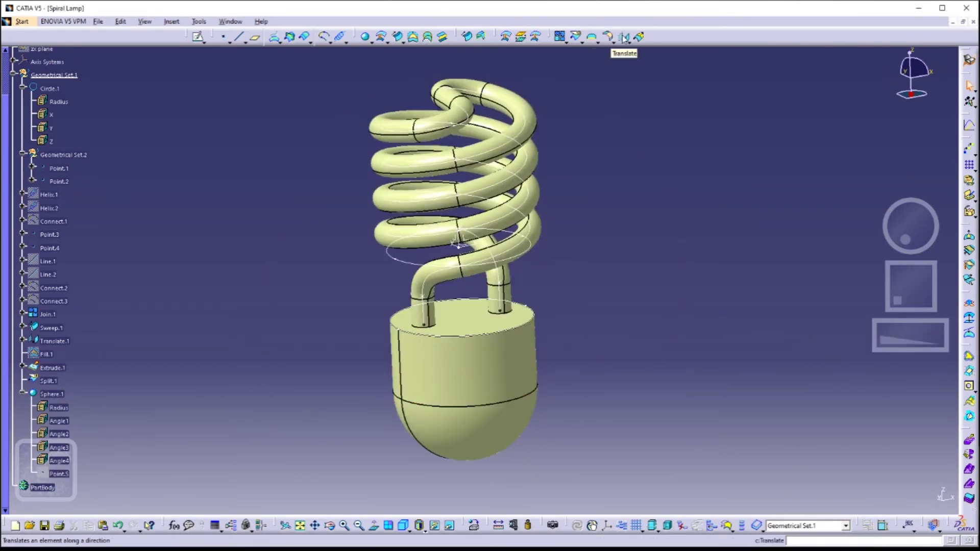
Step: Copy Translate.1 along the Z direction as Translate.2, placing a circle at the dome's bottom
click(625, 38)
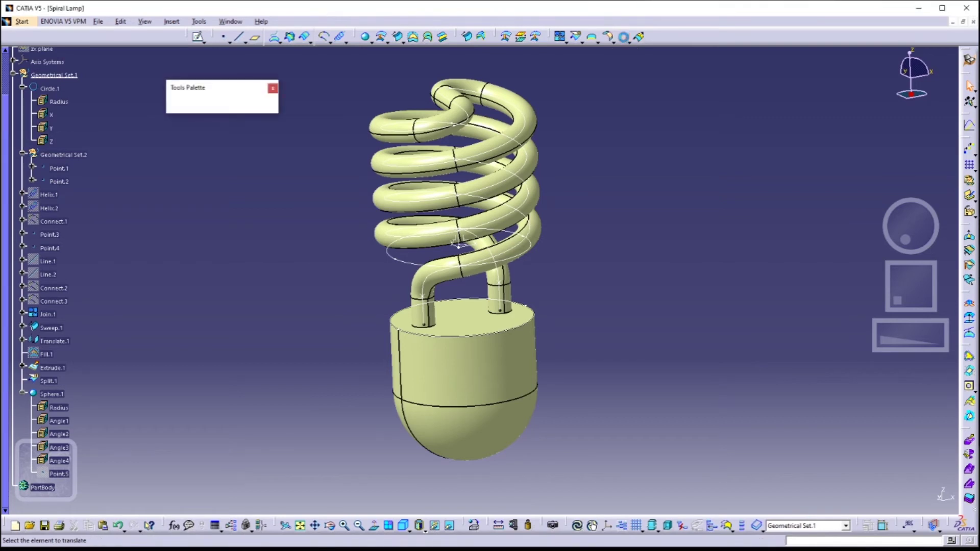
click(533, 327)
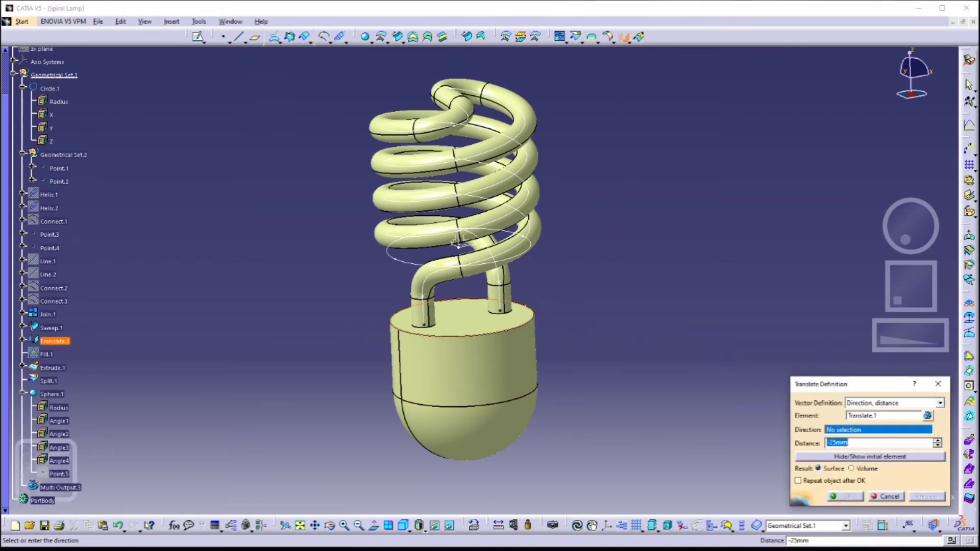
right_click(842, 433)
right_click(843, 432)
click(867, 369)
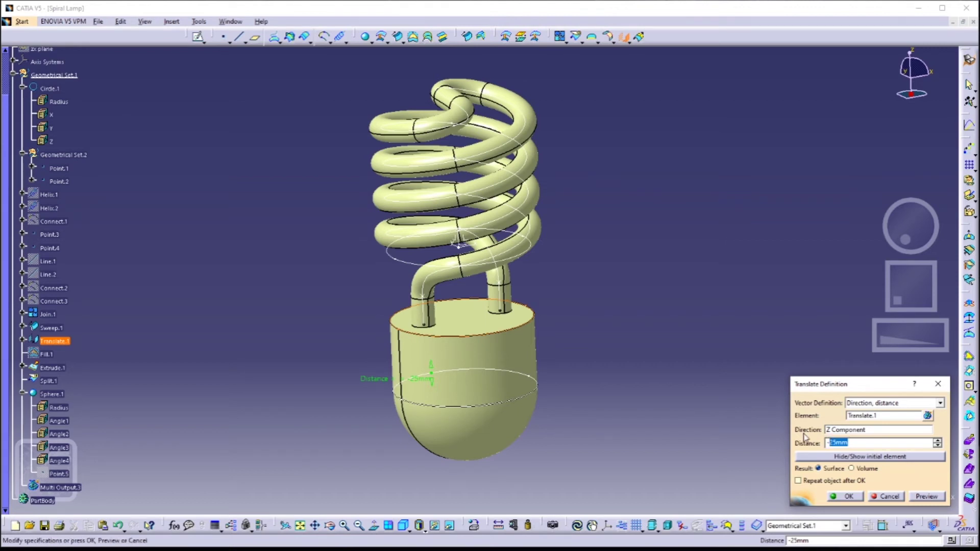
click(919, 496)
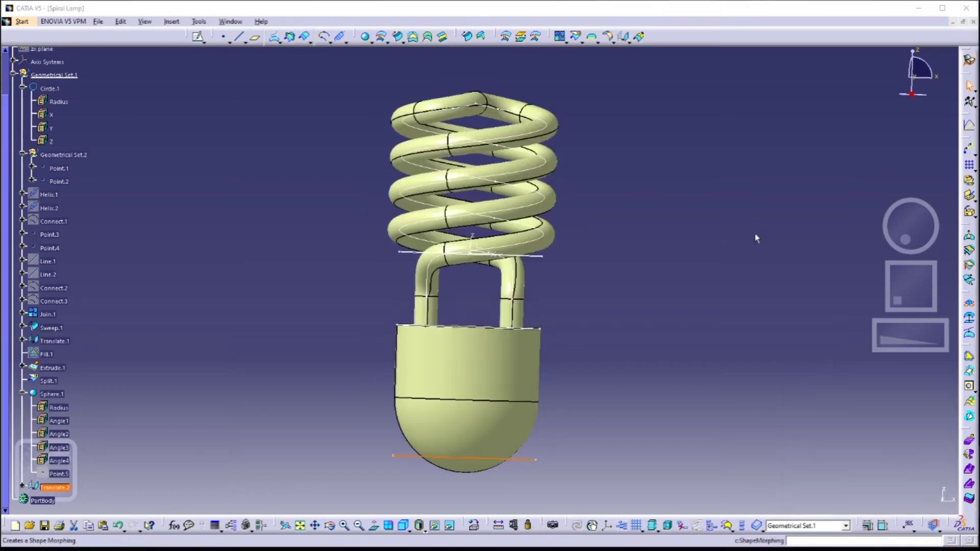
Step: Create a circle-centre point at the middle of the Translate.2 circle beneath the dome
click(223, 41)
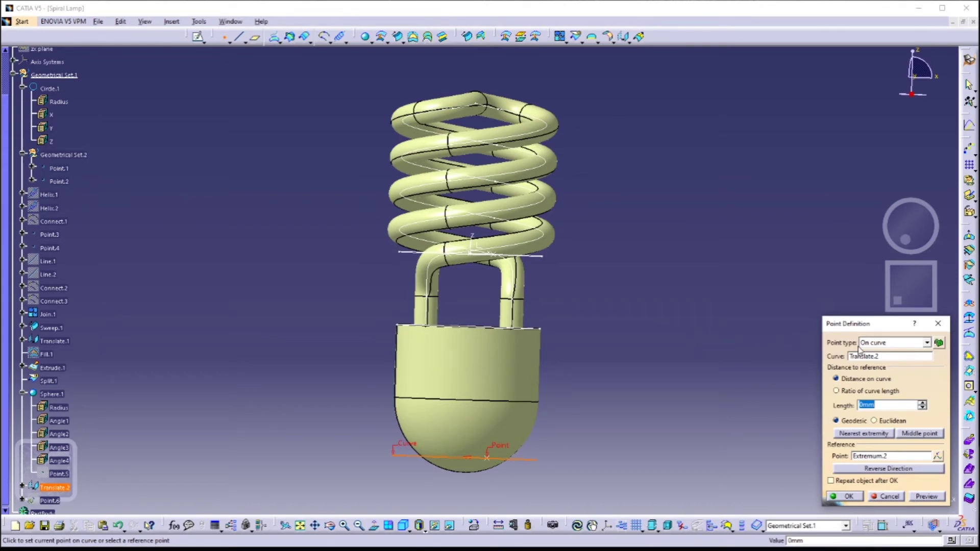
click(898, 346)
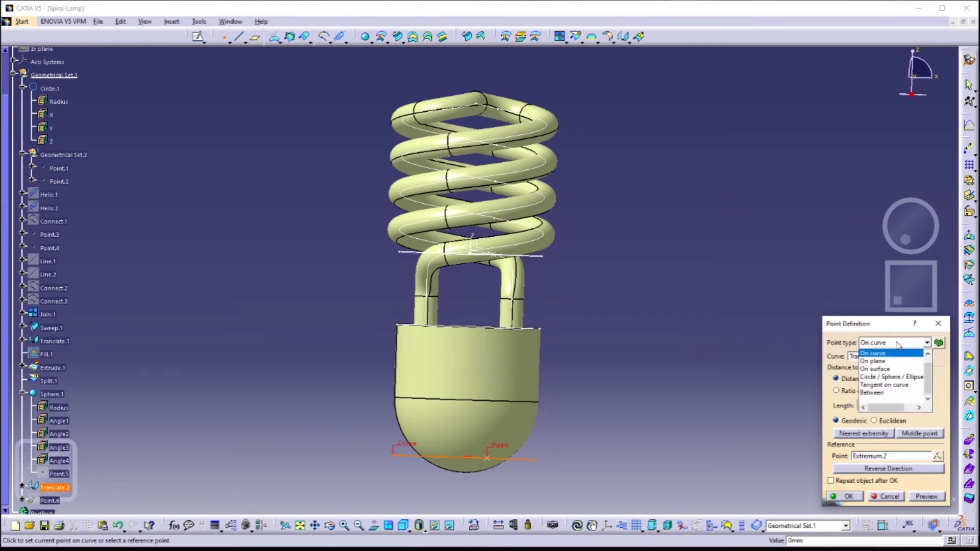
click(890, 378)
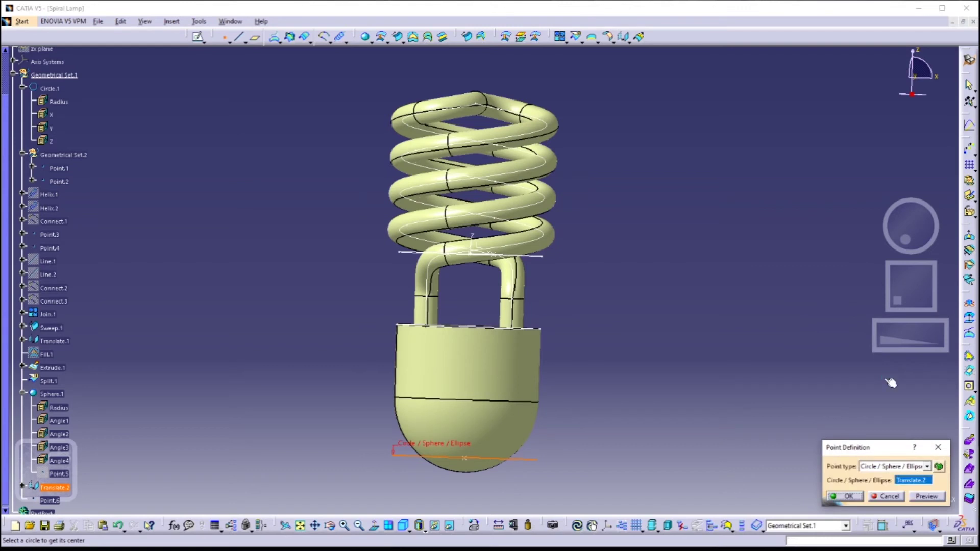
click(844, 497)
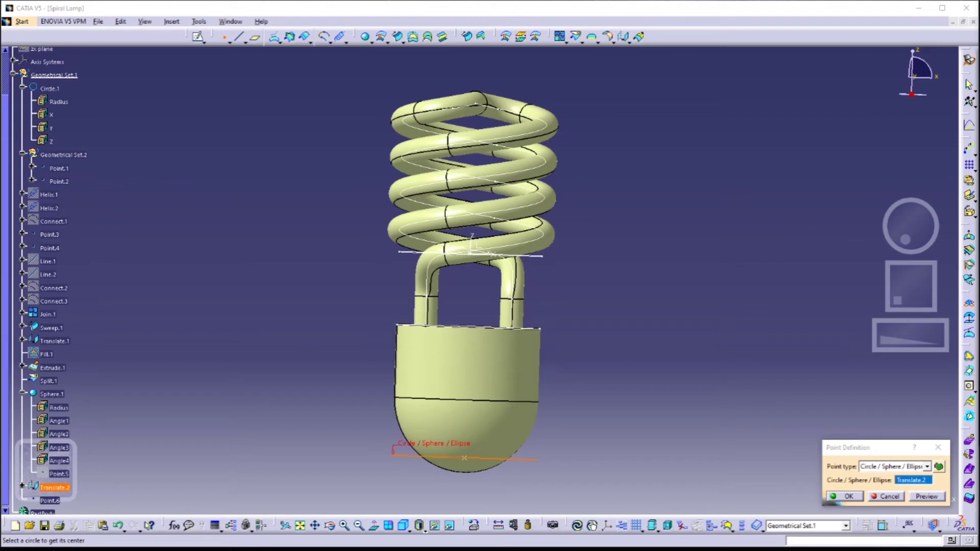
click(848, 497)
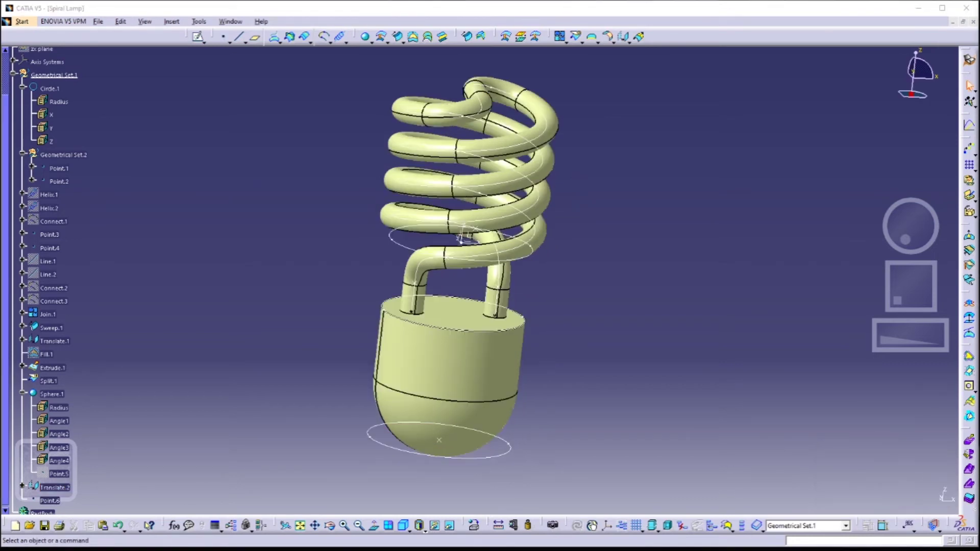
Step: Hide Translate.2 and draw a 25mm-diameter circle on the XY plane centred on Point.6
right_click(495, 457)
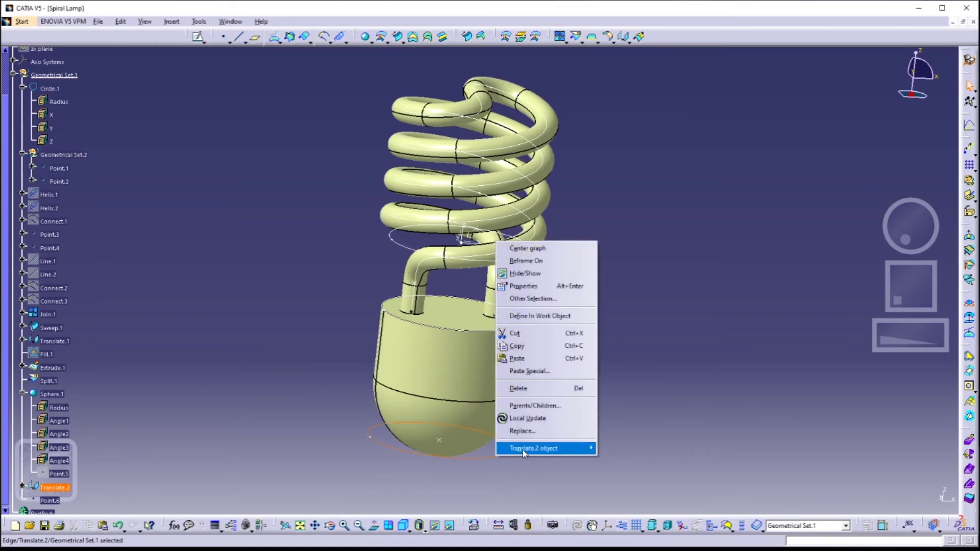
click(514, 278)
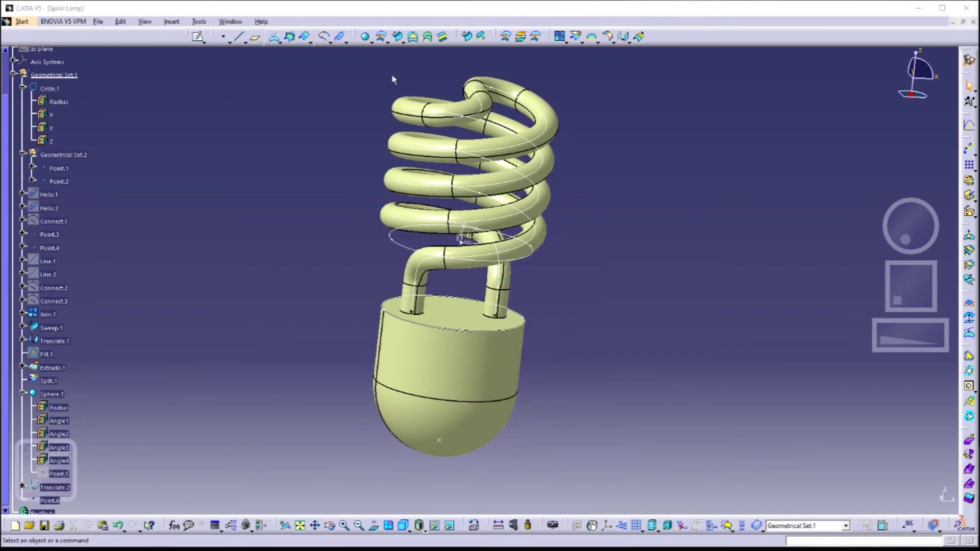
click(329, 41)
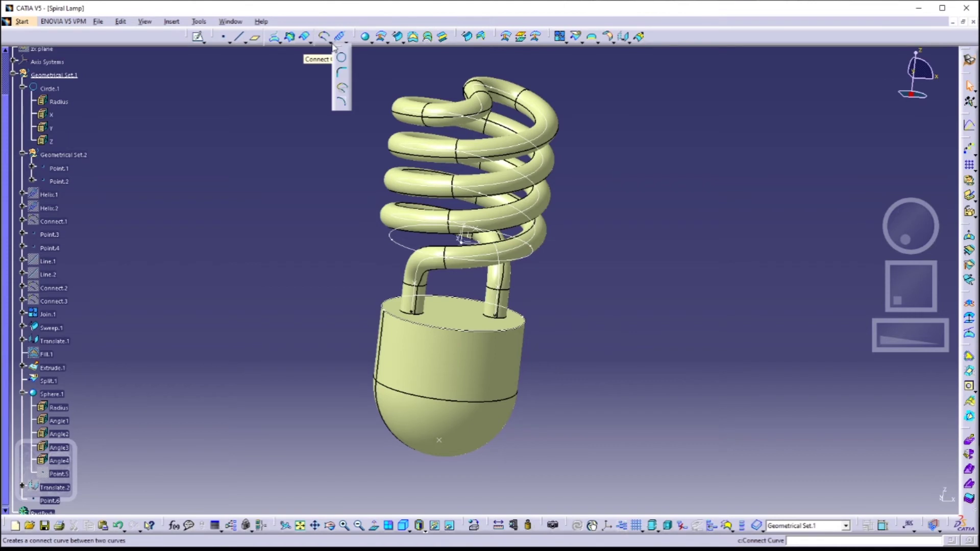
click(340, 57)
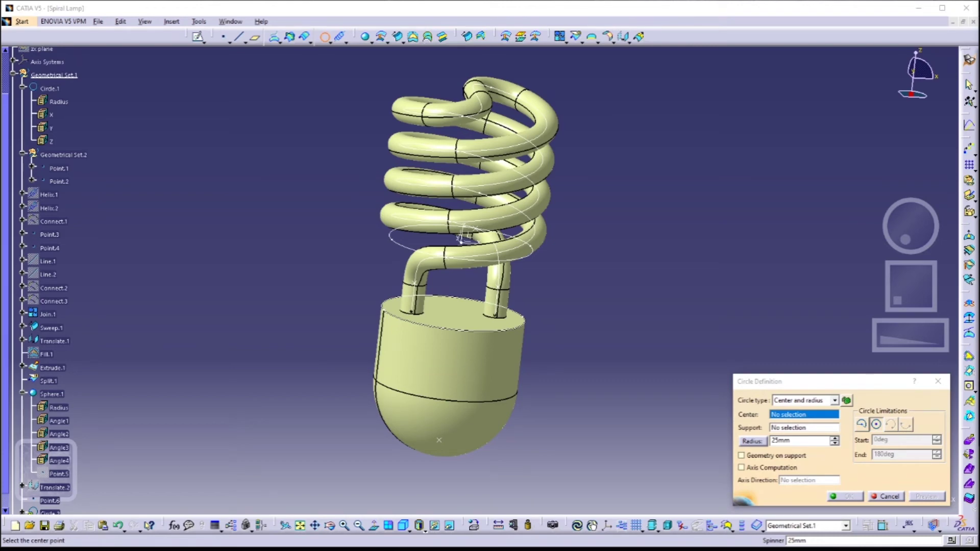
middle_drag(628, 357, 541, 317)
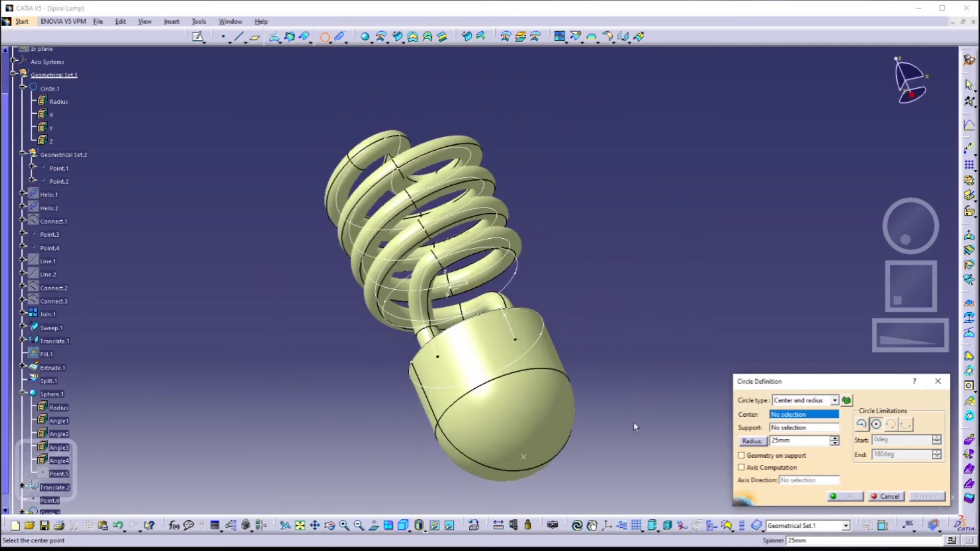
click(521, 453)
right_click(788, 429)
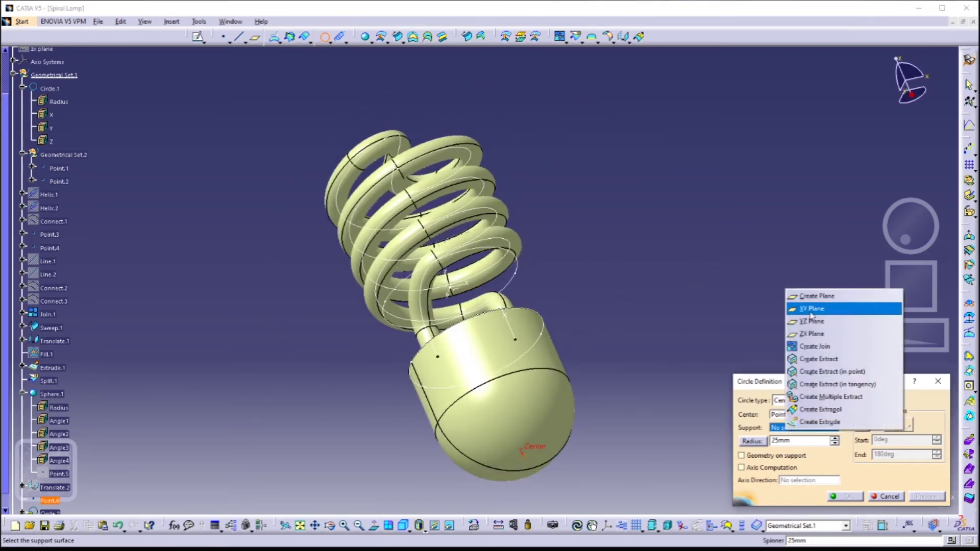
click(811, 312)
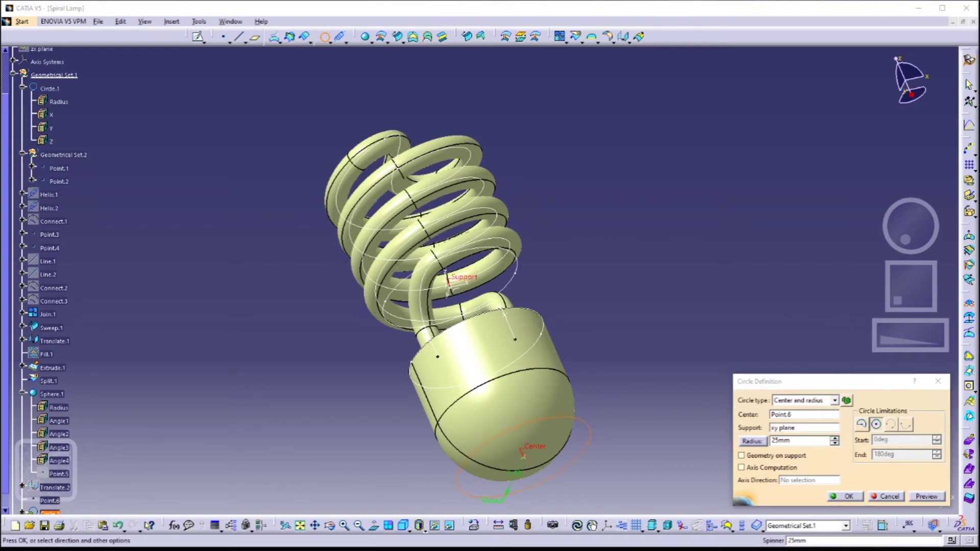
click(752, 441)
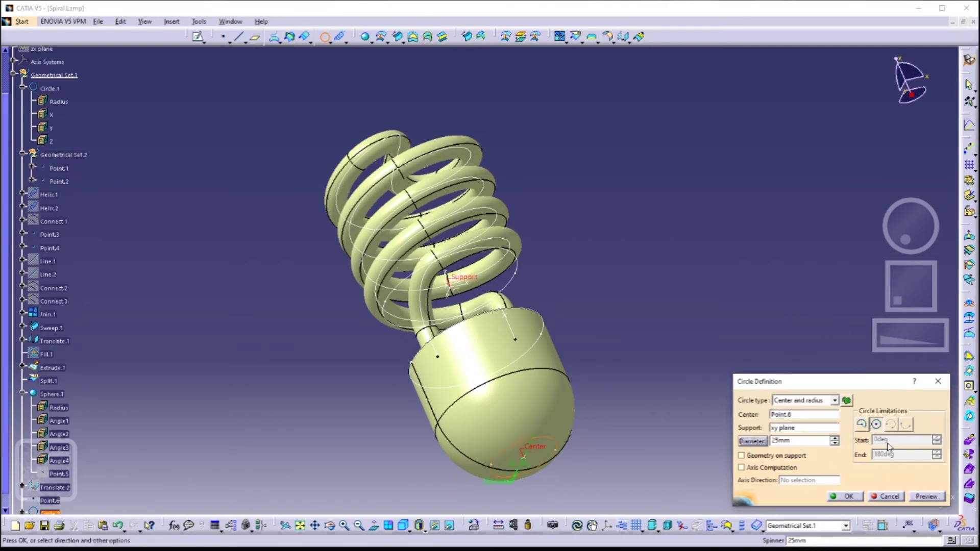
click(848, 497)
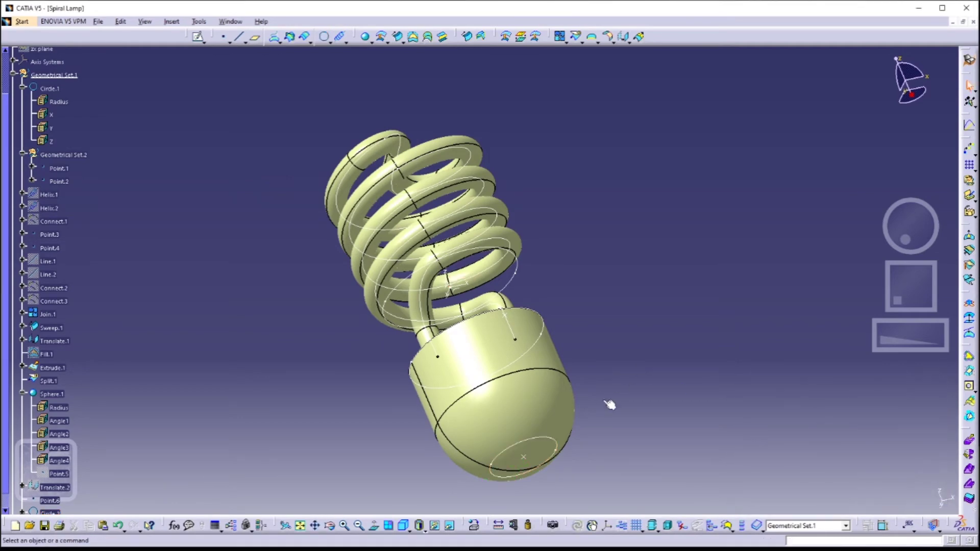
Step: Extrude Circle.2 along the Z component with the direction reversed downward
middle_drag(570, 327, 479, 277)
middle_drag(581, 260, 628, 351)
click(372, 44)
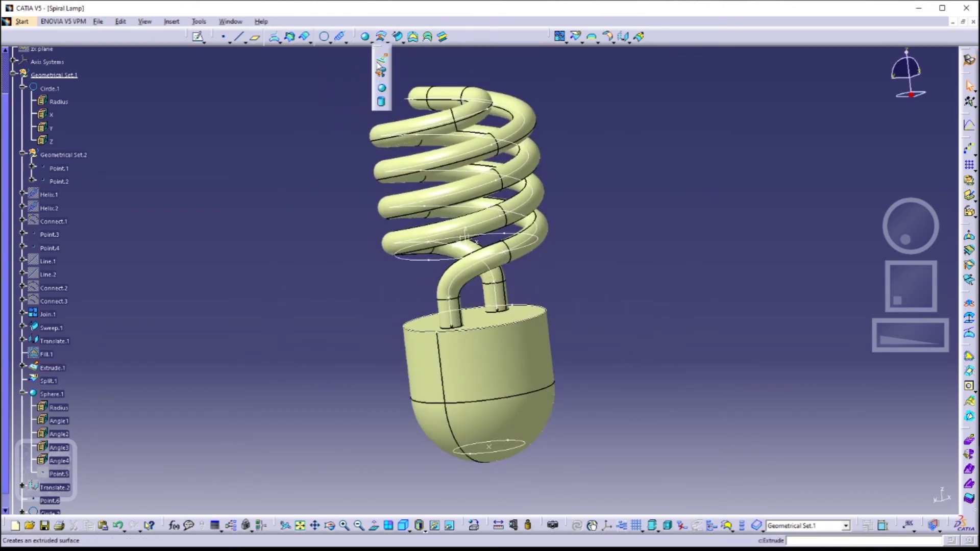
click(382, 61)
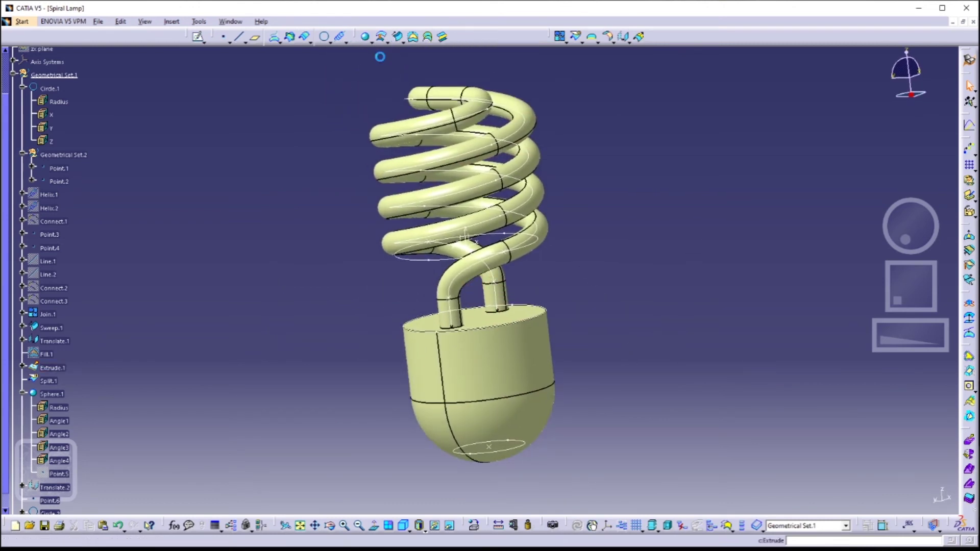
click(527, 448)
right_click(885, 389)
click(916, 462)
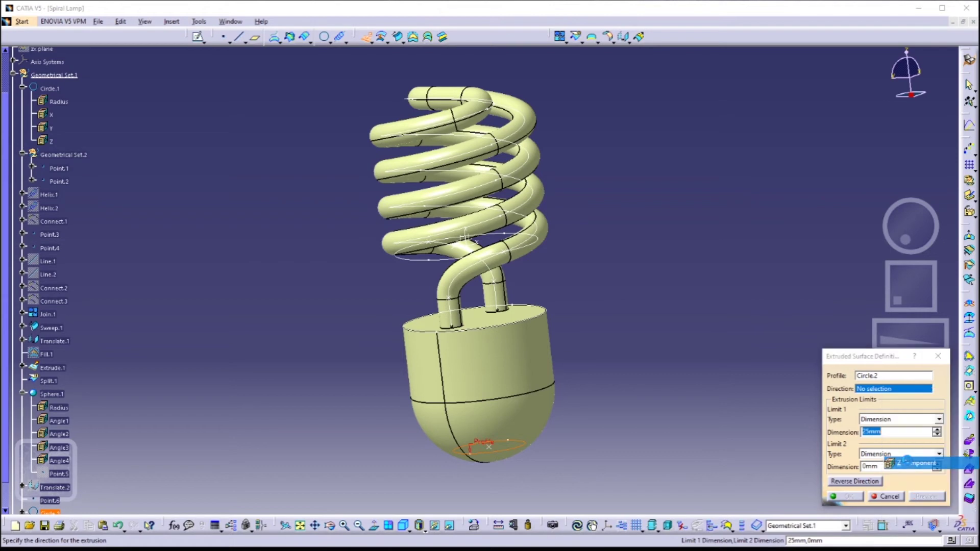
middle_drag(567, 395, 642, 326)
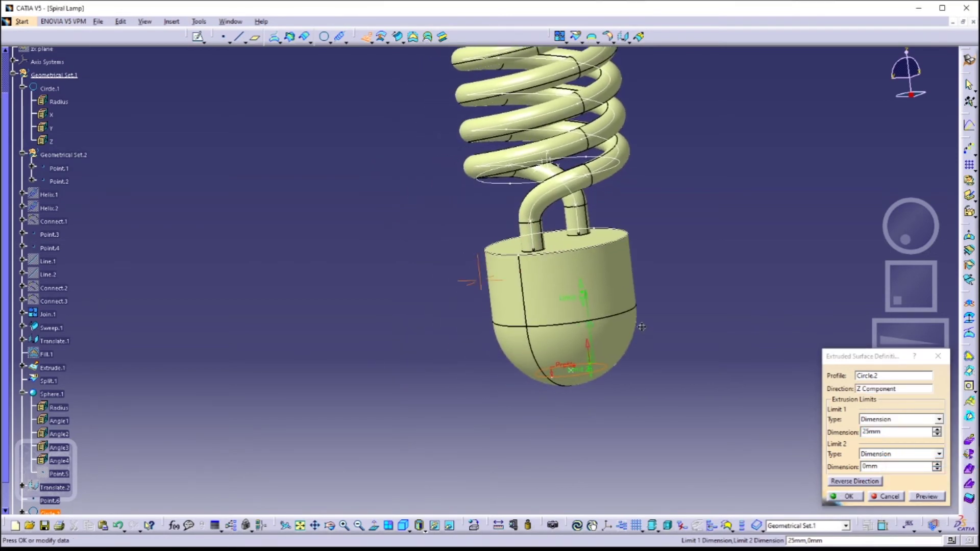
click(874, 482)
Step: Set the neck extrusion limits to 20mm and 12mm and finish it
double_click(889, 433)
text(12)
click(932, 497)
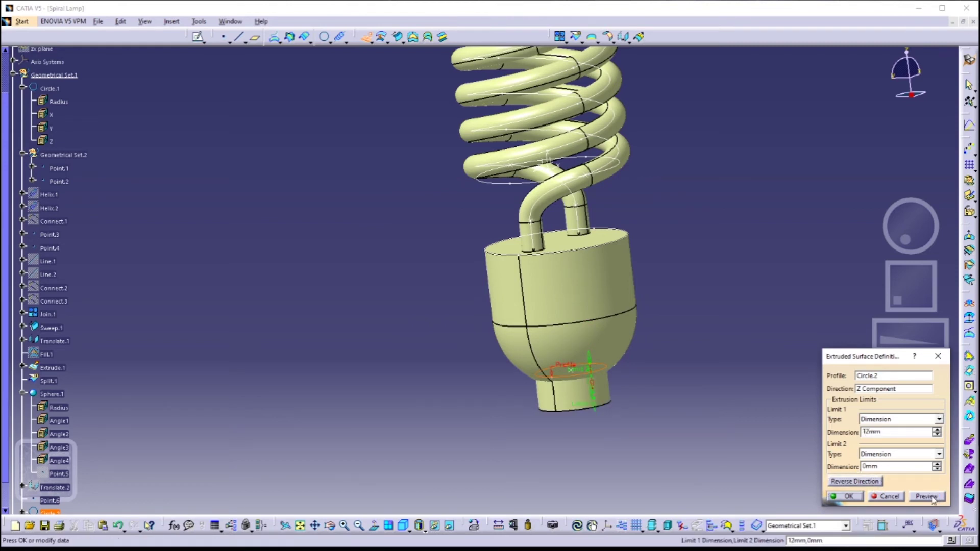
double_click(868, 433)
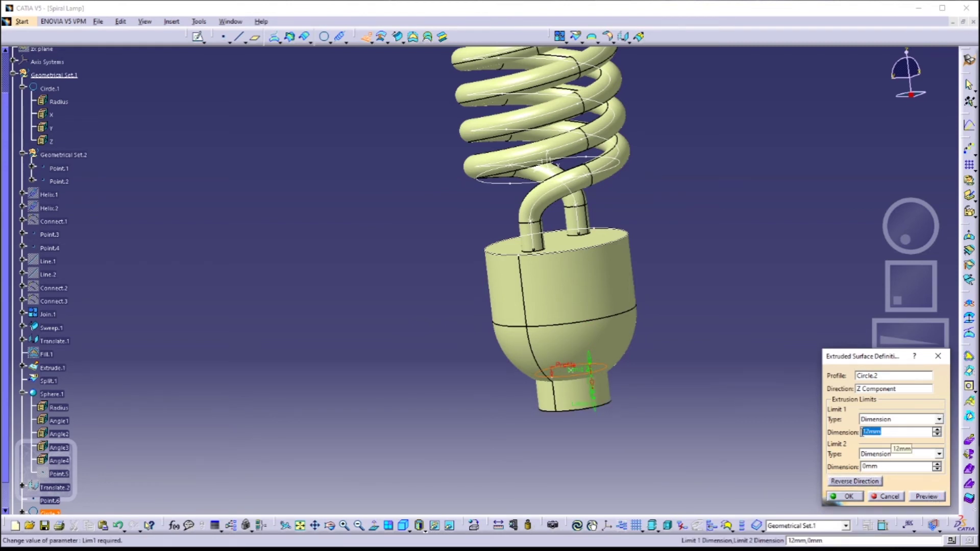
text(25)
key(Return)
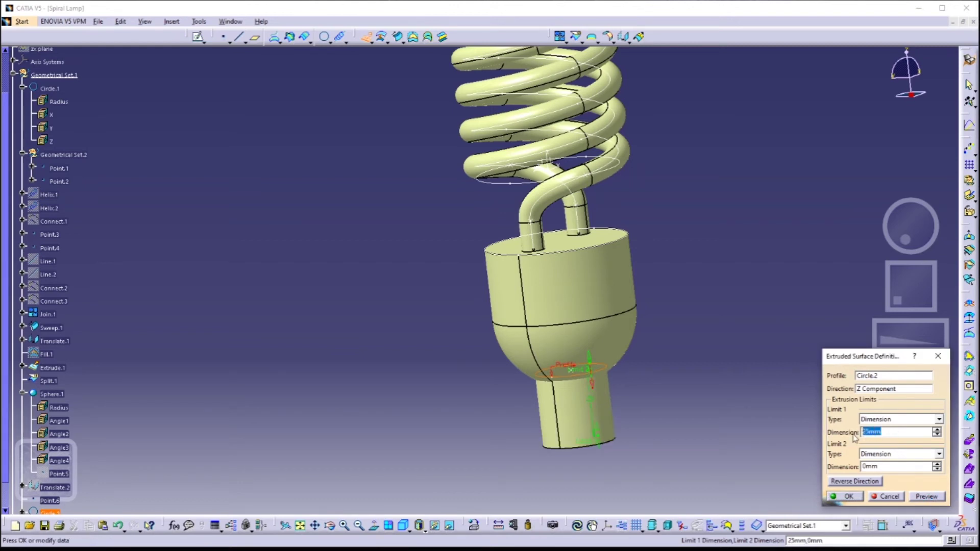
text(0)
double_click(862, 467)
text(12)
key(Return)
click(848, 497)
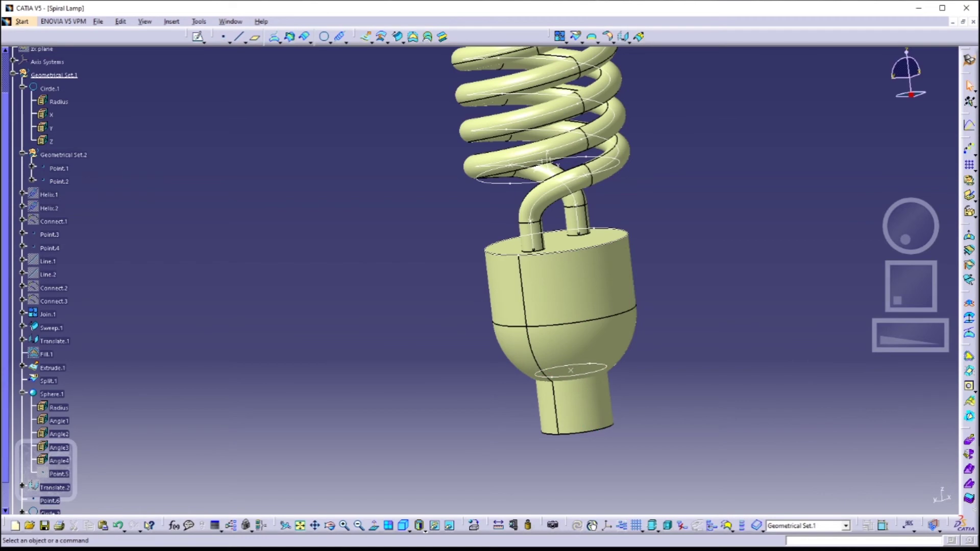
middle_drag(707, 457, 630, 335)
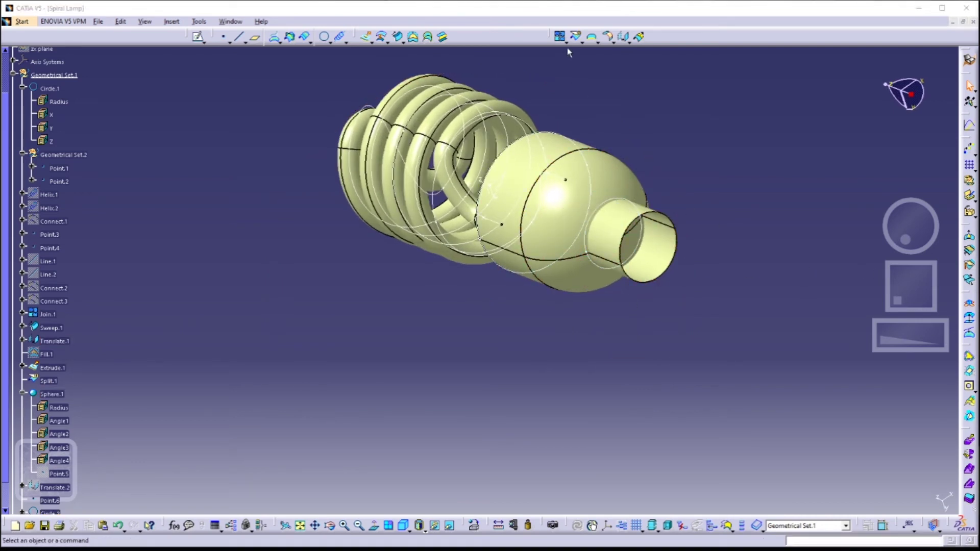
Step: Start a Trim with Sphere.1 and Extrude.2 as the two elements
click(582, 43)
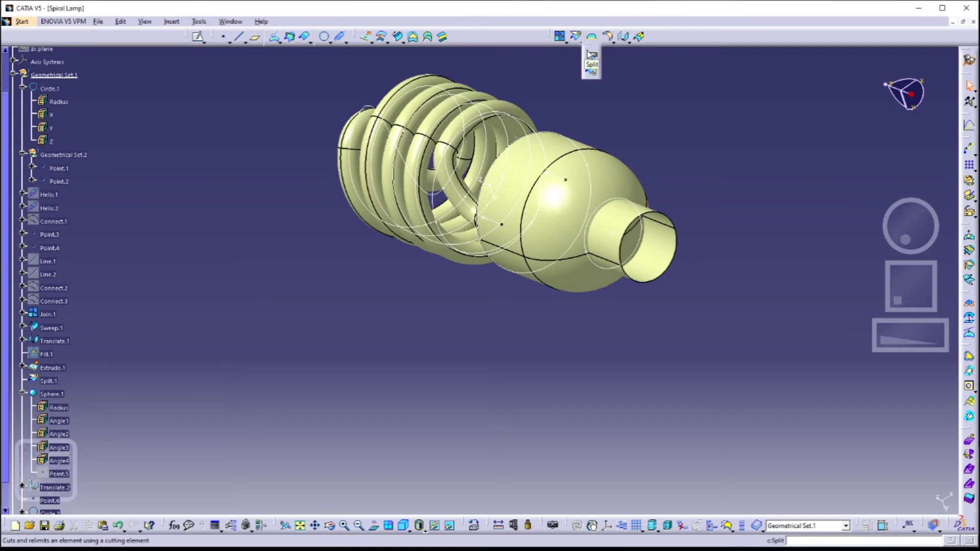
click(591, 71)
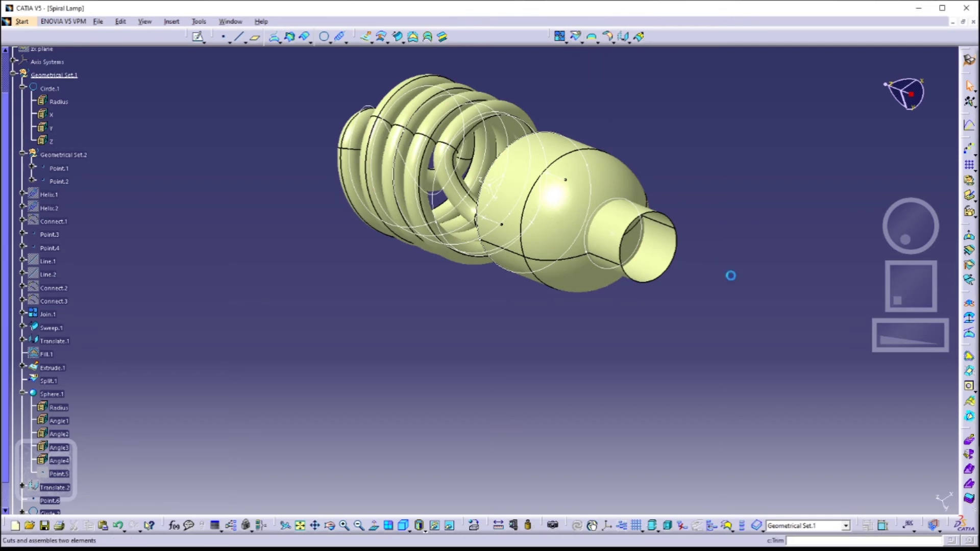
middle_drag(654, 374, 523, 459)
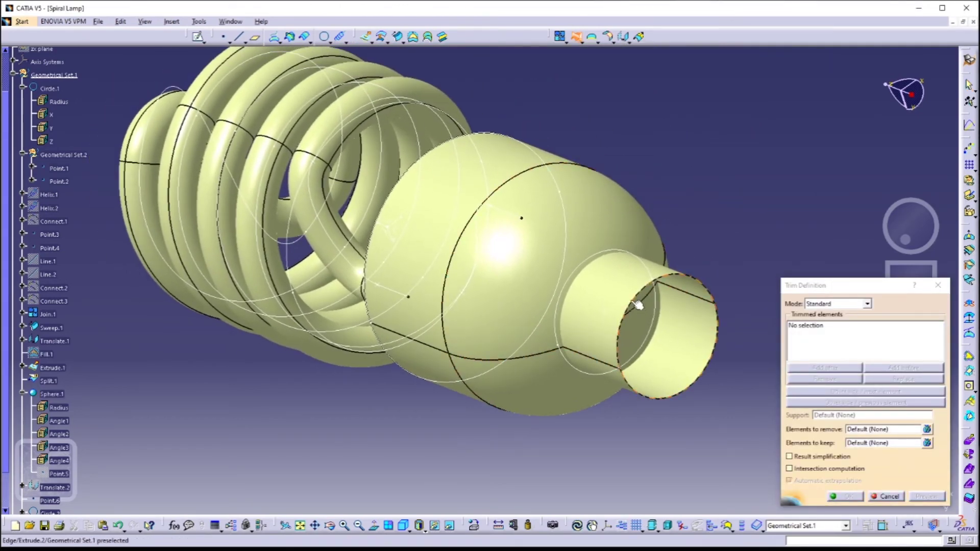
click(635, 327)
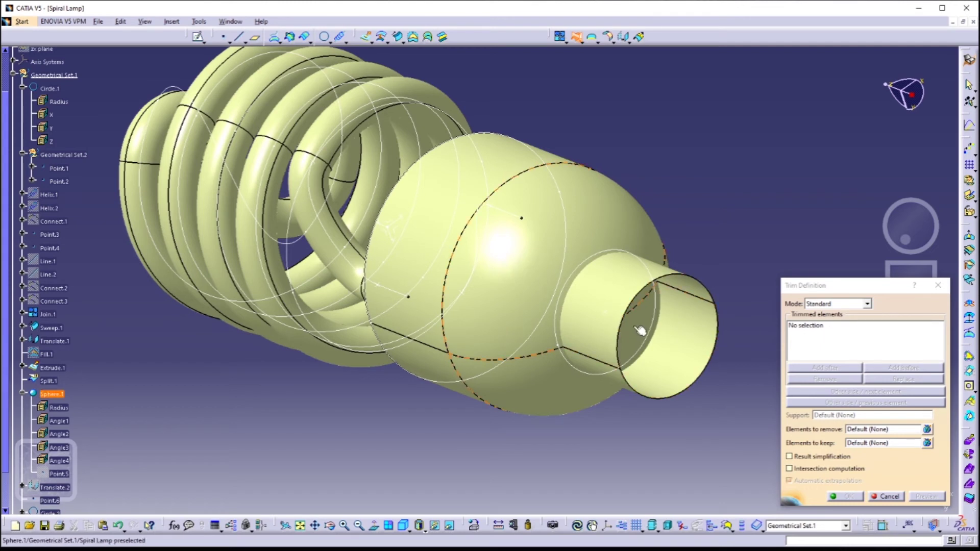
click(681, 336)
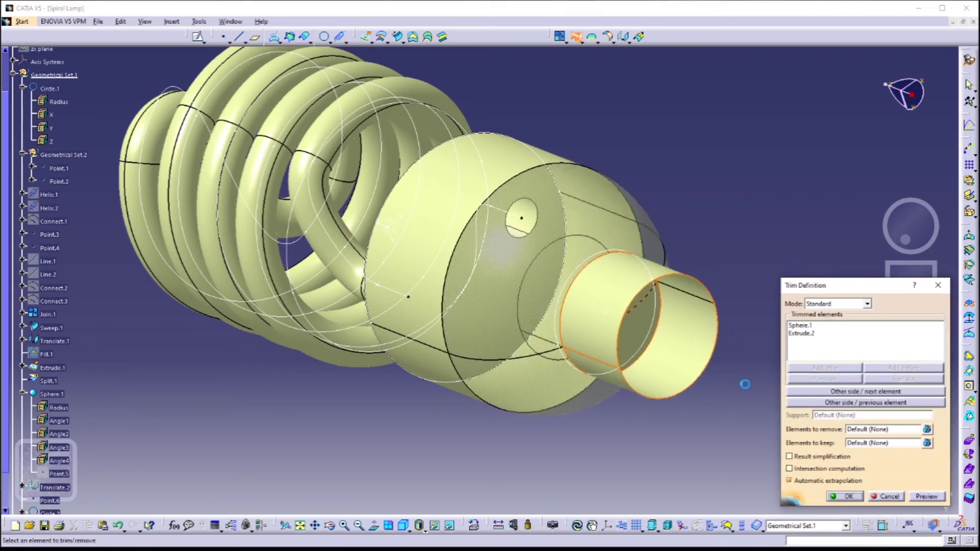
Step: Flip the kept sides until the dome and neck join correctly, then confirm the trim
click(823, 392)
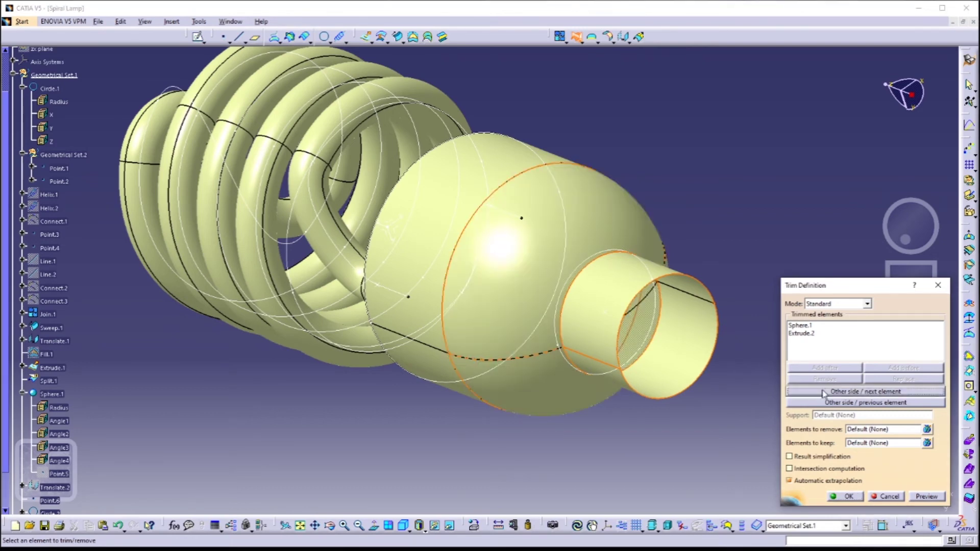
middle_drag(712, 407, 843, 404)
click(843, 403)
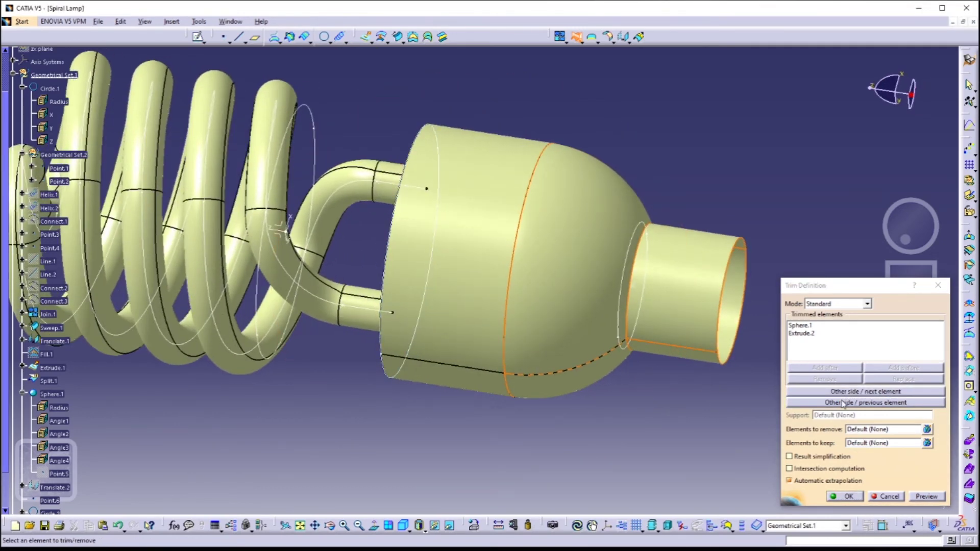
click(840, 400)
click(841, 393)
click(843, 394)
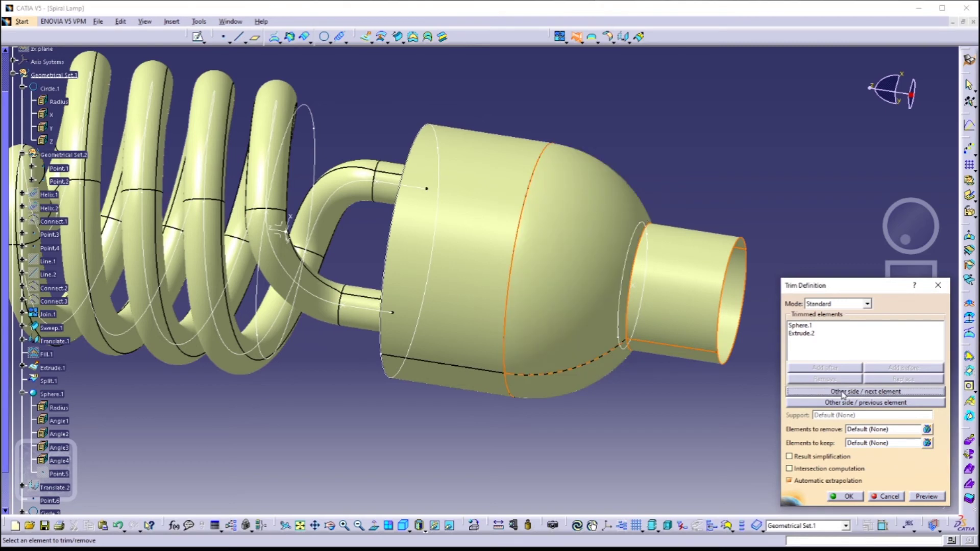
click(883, 499)
middle_drag(803, 350, 538, 325)
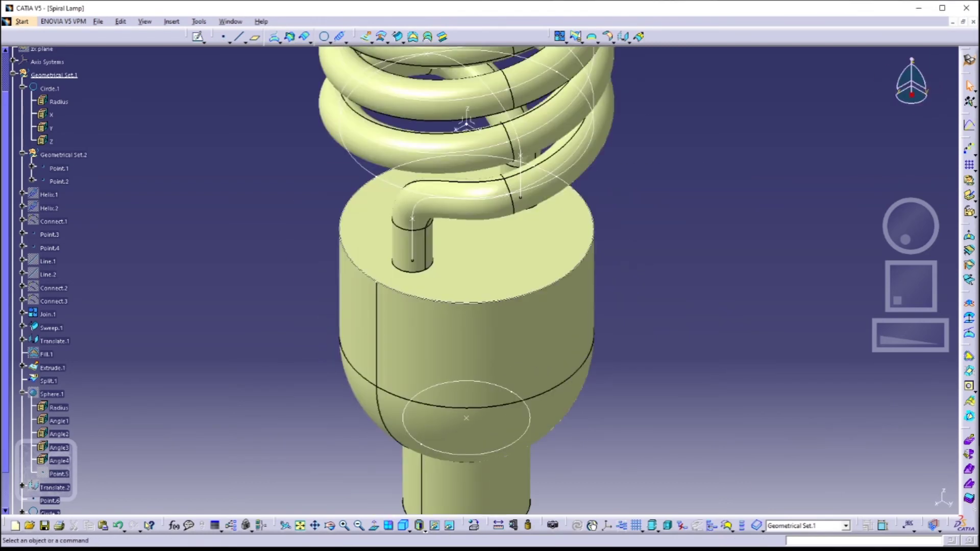
Step: Close the neck's open bottom edge with a Fill surface
middle_drag(556, 477, 817, 408)
click(413, 37)
click(584, 361)
click(849, 497)
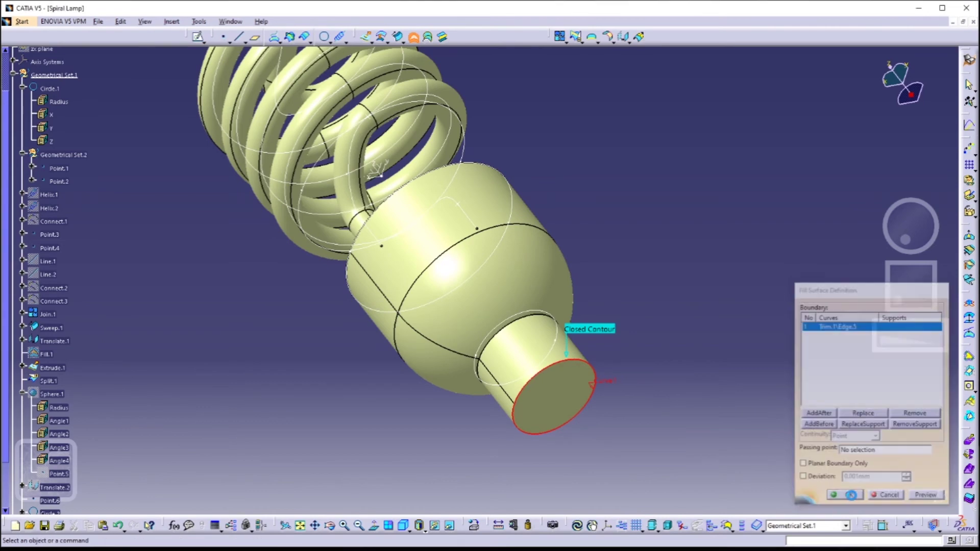
middle_drag(617, 225, 623, 251)
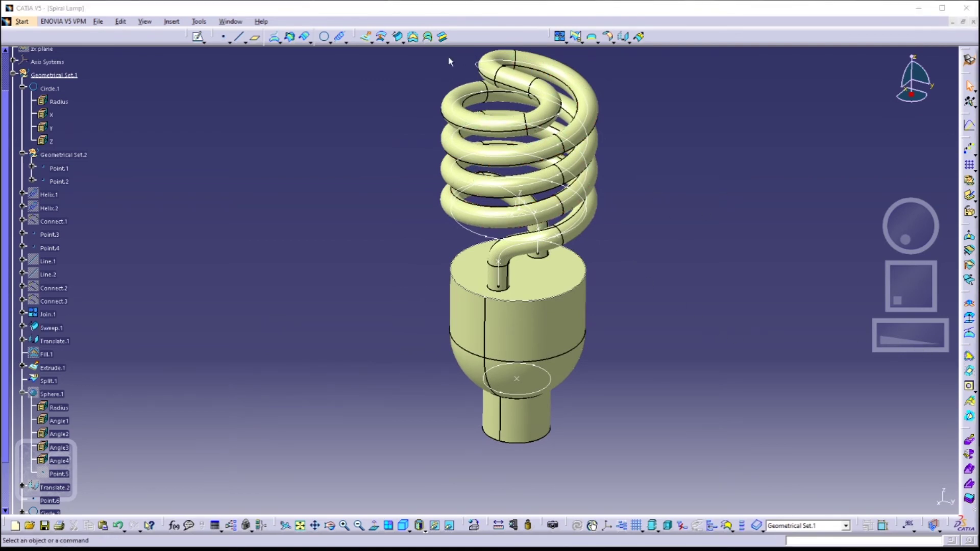
Step: Start a helix whose start point, Point.7, lies on the neck's top circle
click(340, 36)
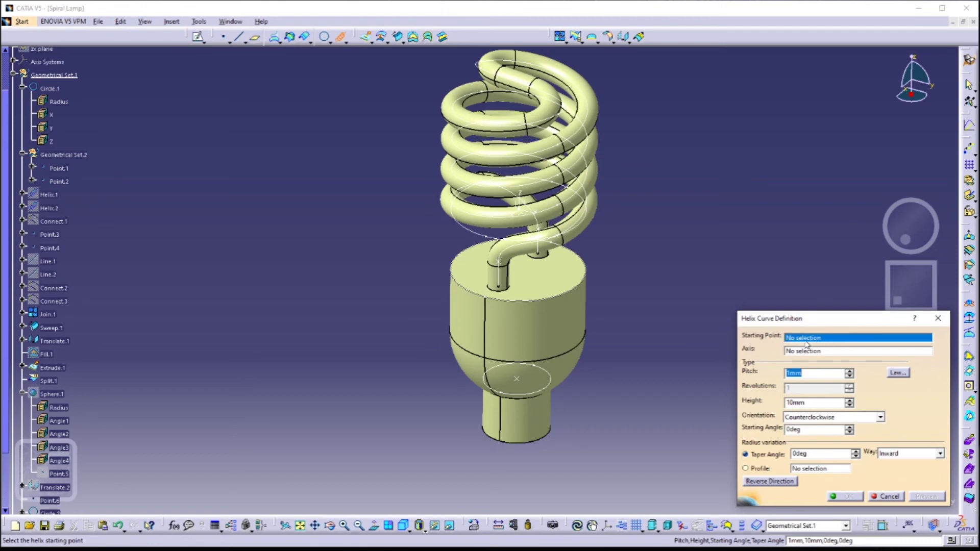
right_click(800, 341)
click(811, 343)
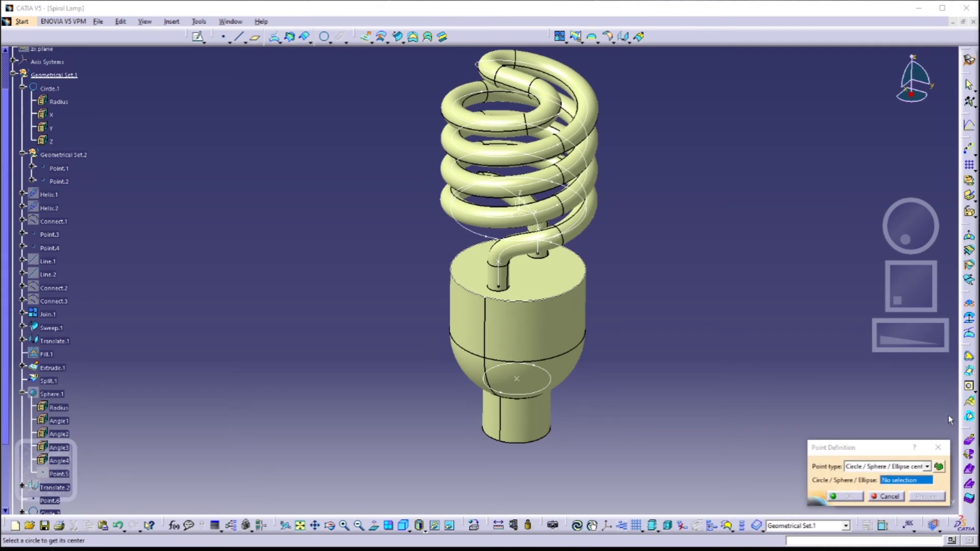
click(927, 467)
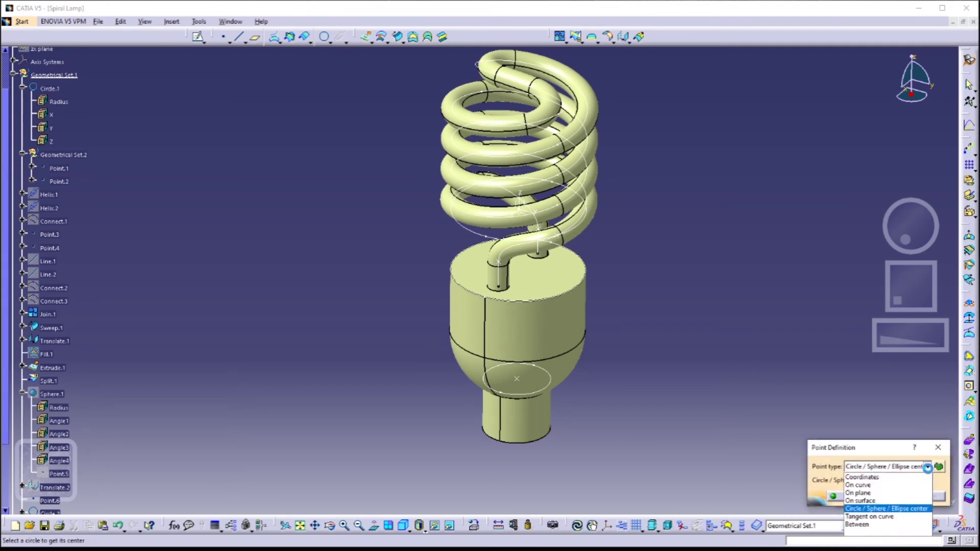
click(868, 485)
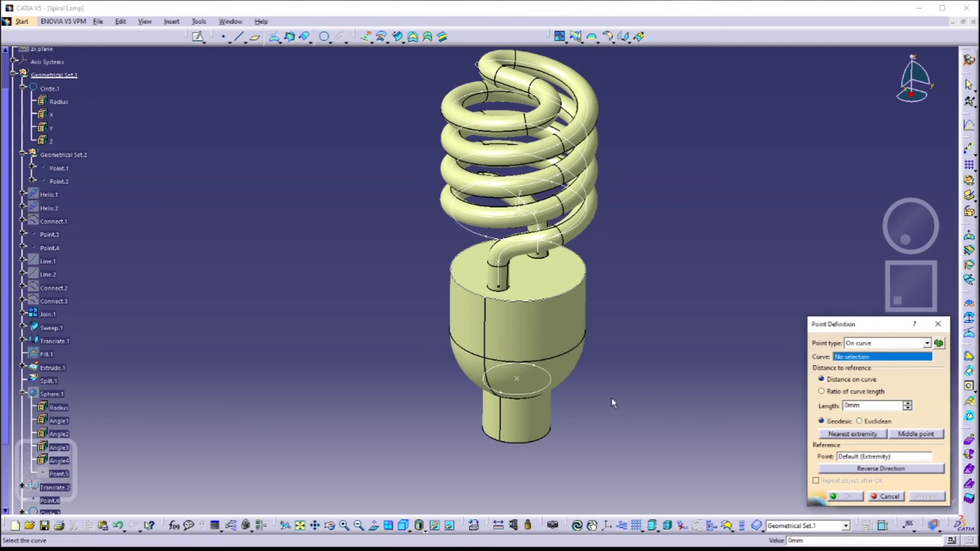
click(534, 393)
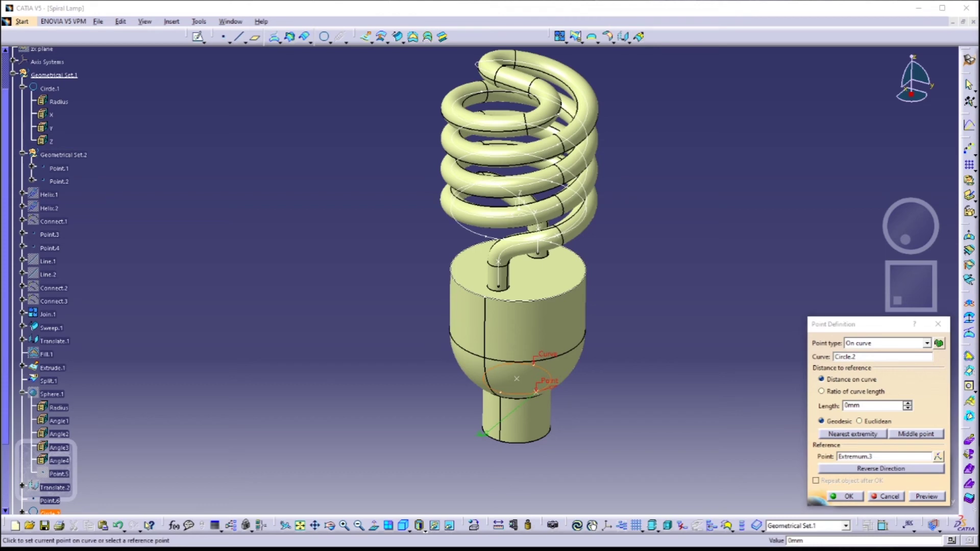
middle_drag(551, 352, 586, 285)
click(846, 497)
Step: Give the helix the Z axis, 5 mm pitch and 18 mm height, and create it
middle_drag(658, 275, 607, 329)
right_click(796, 352)
click(817, 391)
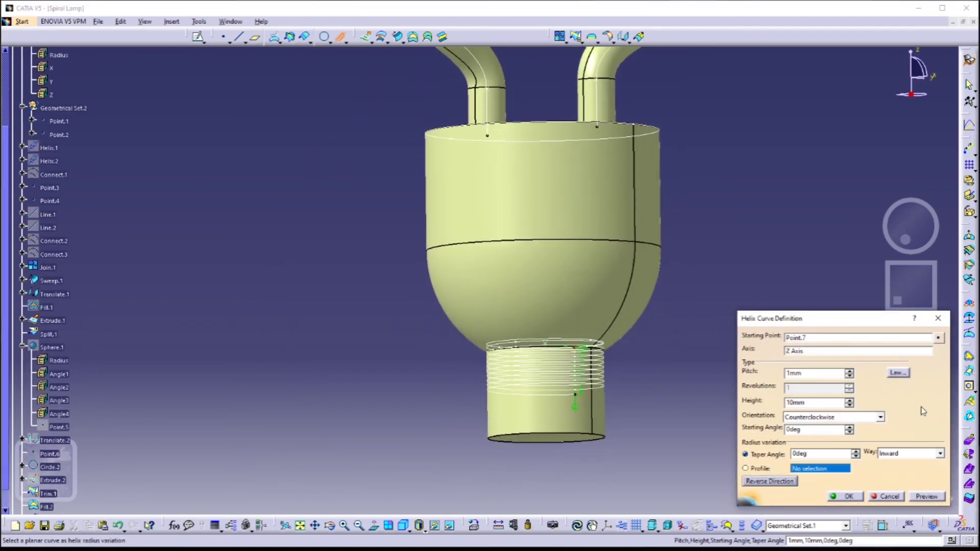
text(5)
click(925, 497)
drag(816, 404, 757, 406)
text(18)
click(927, 498)
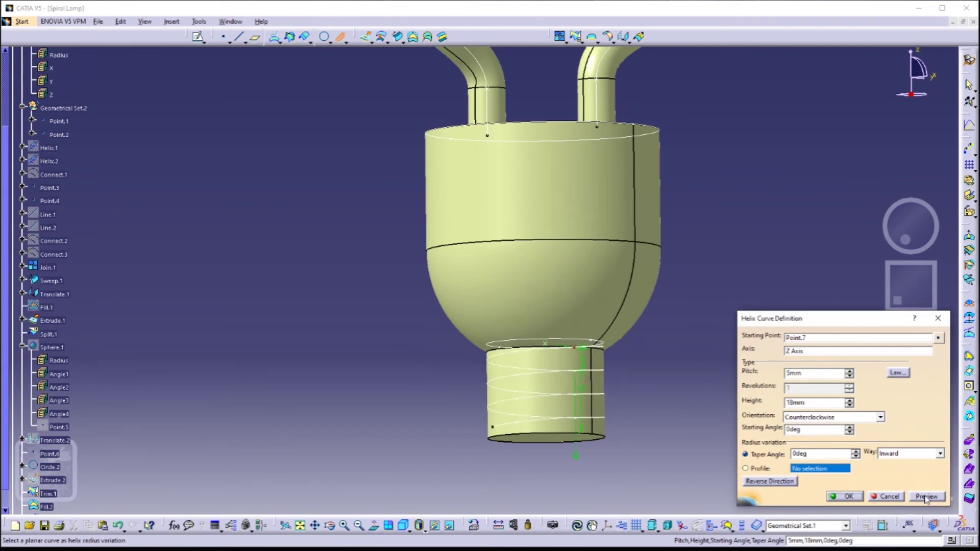
key(Return)
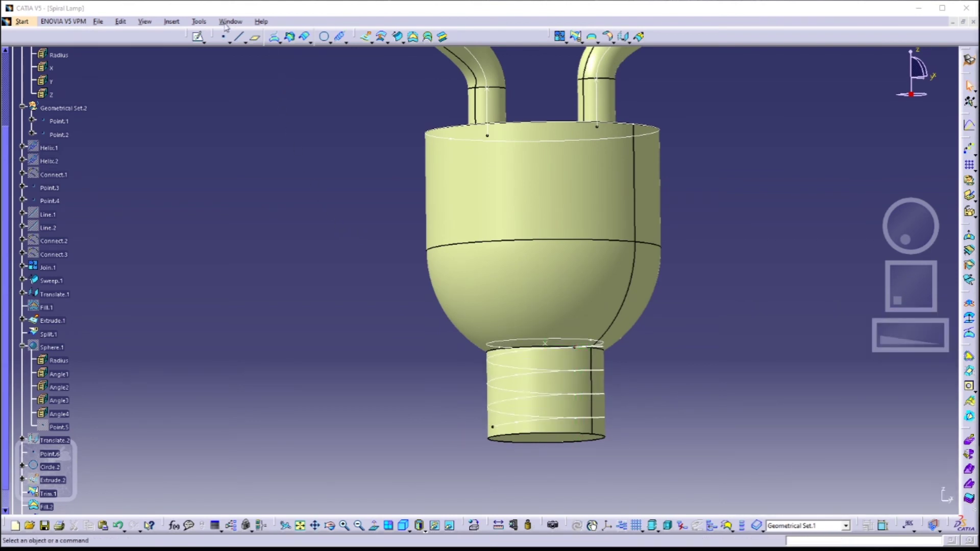
Step: Hide all curves using Tools > Hide > All Curves
click(177, 22)
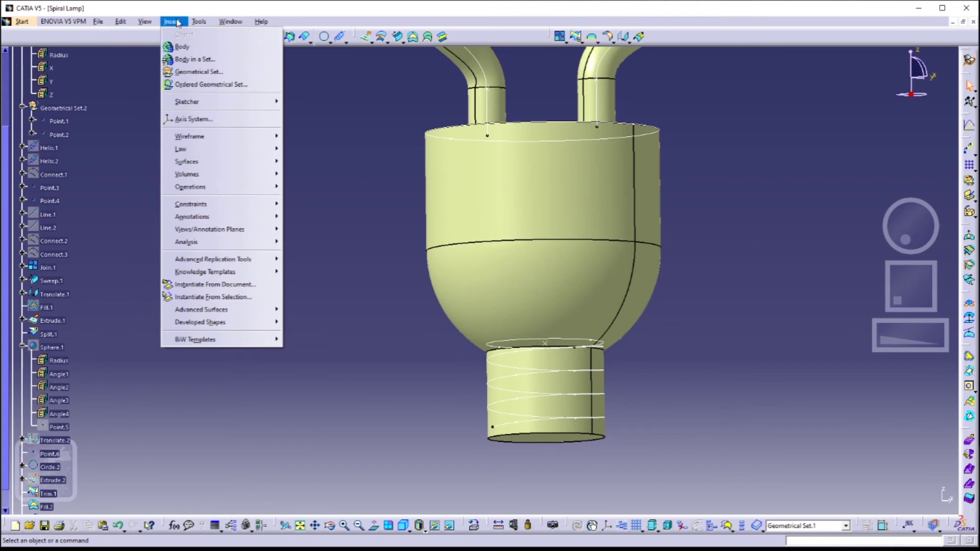
click(198, 22)
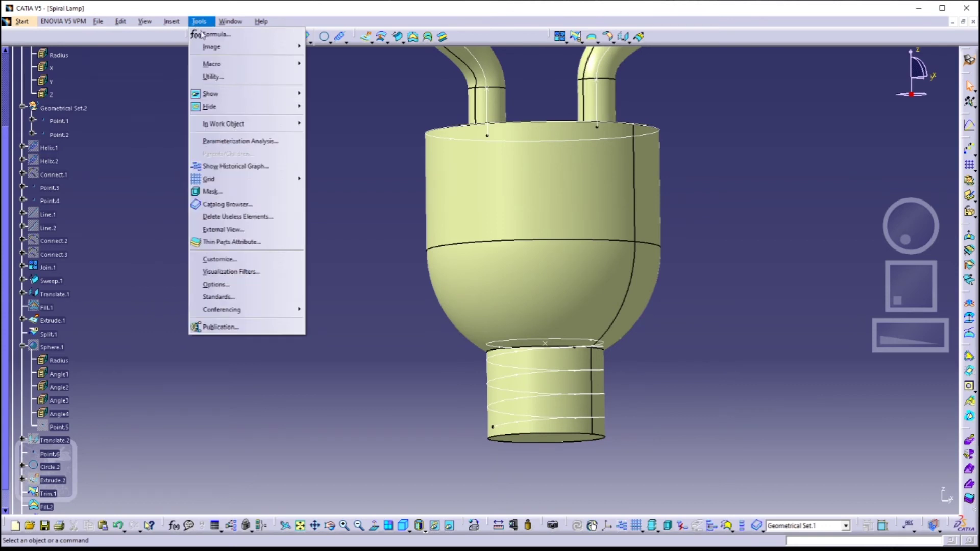
mouse_move(231, 108)
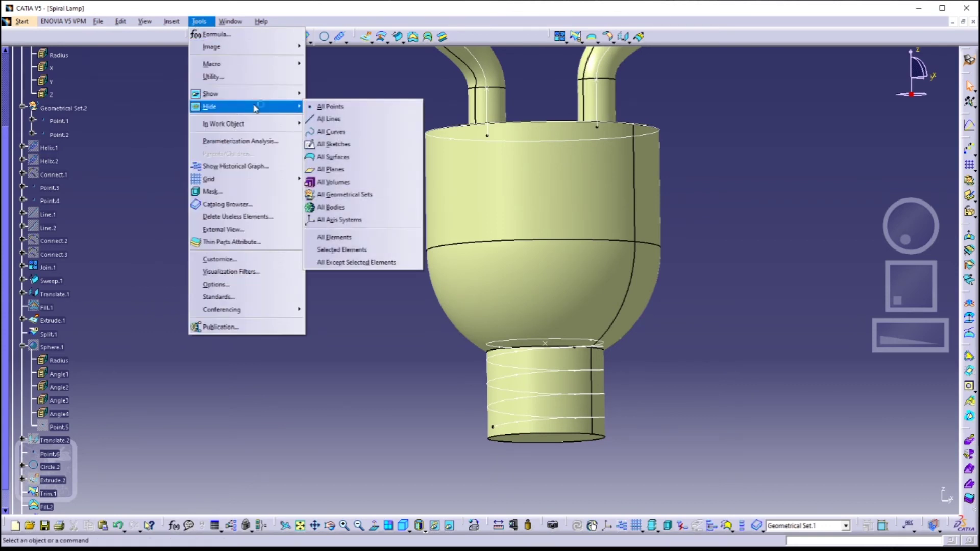
click(327, 133)
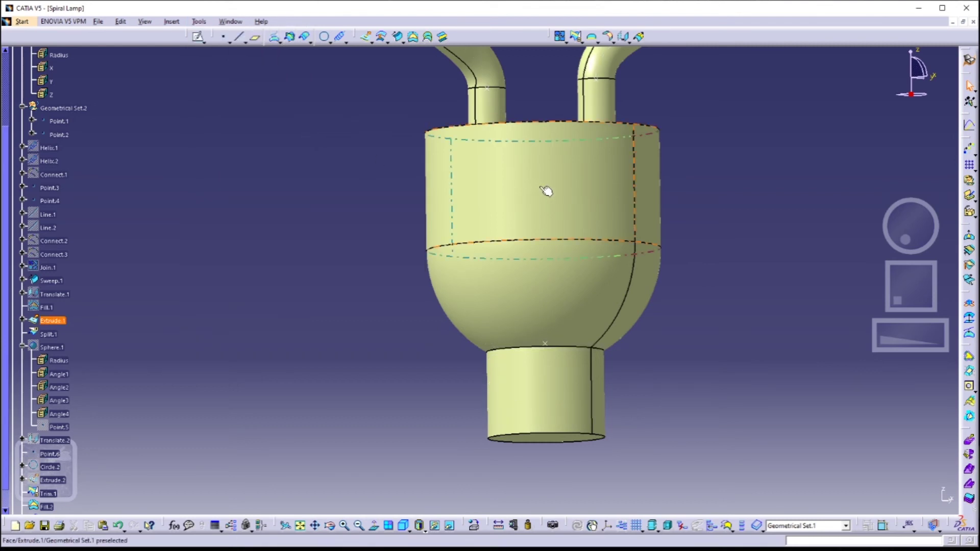
middle_drag(730, 135, 651, 250)
middle_drag(655, 148, 616, 162)
Step: Attempt a Join of the base surfaces and spiral tube, then cancel after the non-connex error
click(557, 38)
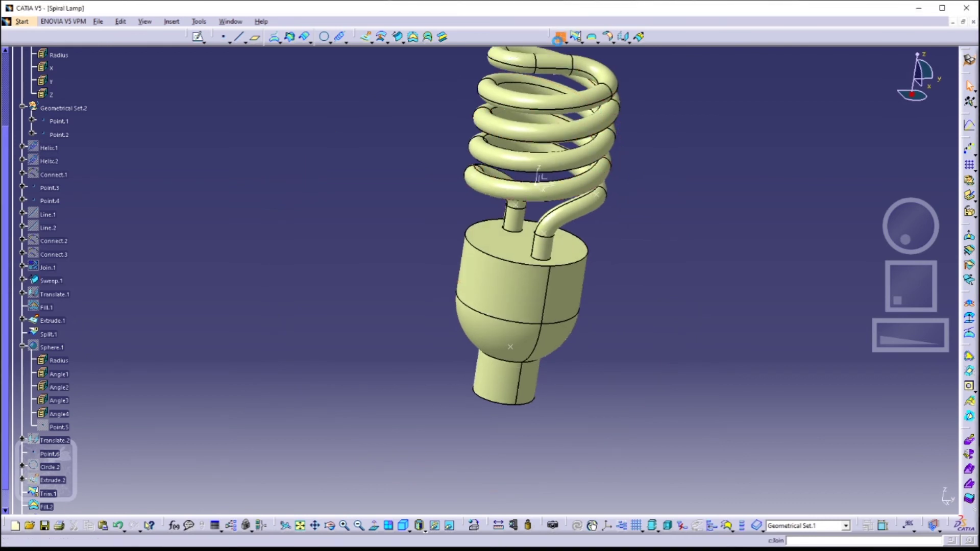
middle_drag(658, 210, 648, 148)
click(568, 363)
click(557, 340)
click(520, 266)
middle_drag(566, 270, 579, 334)
click(549, 189)
click(847, 497)
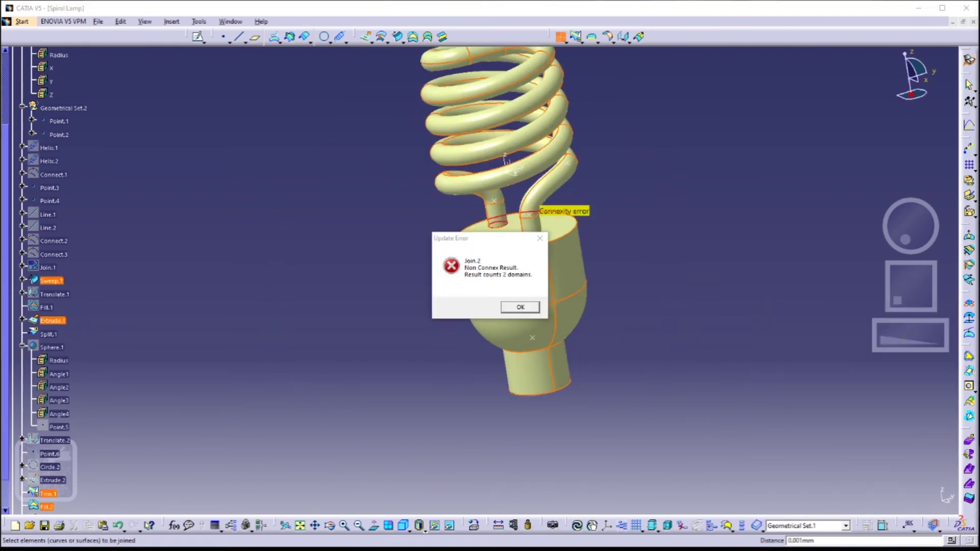
click(527, 309)
click(886, 496)
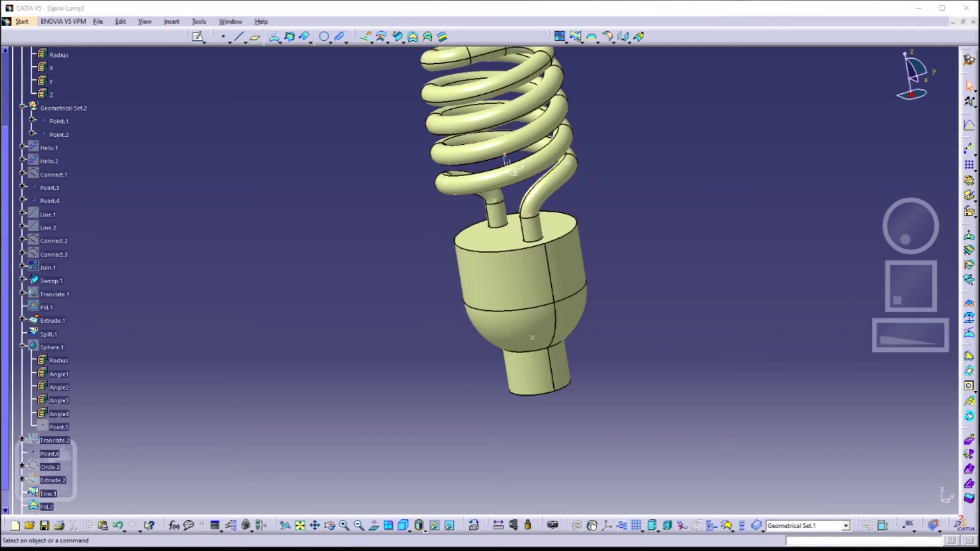
Step: Join Fill.2, Trim.1, Extrude.1, Split.1 and Sweep.1 into Join.2
click(559, 36)
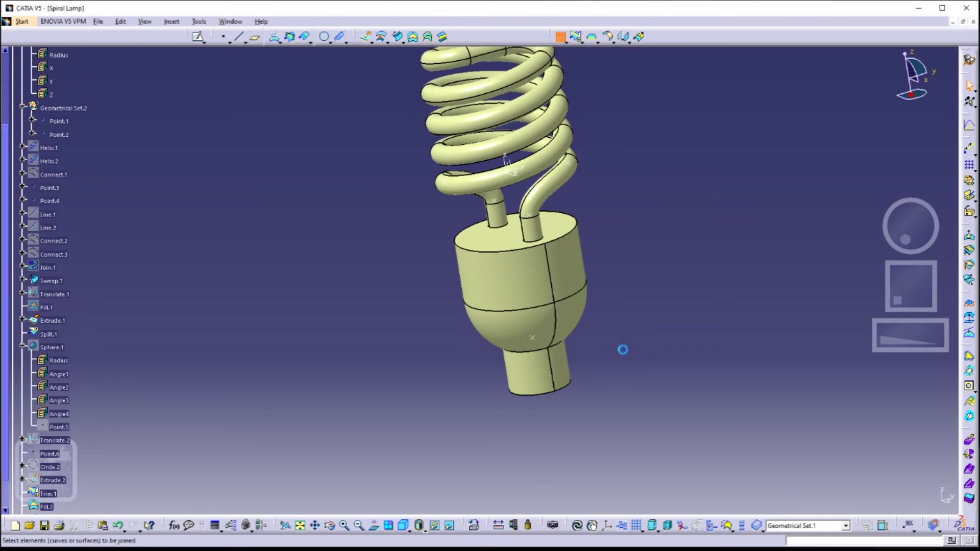
middle_drag(641, 381, 583, 332)
click(559, 365)
click(561, 337)
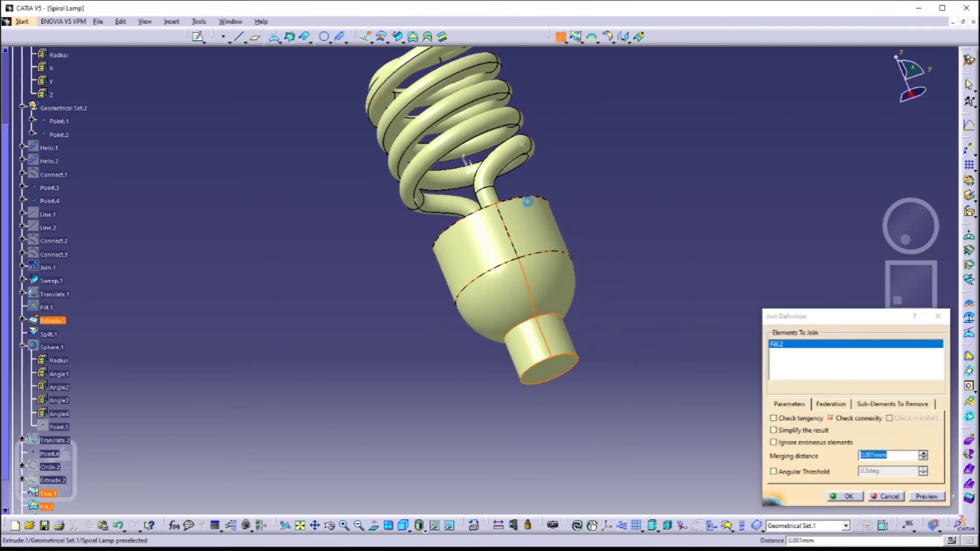
middle_drag(528, 202, 575, 274)
click(554, 266)
click(537, 231)
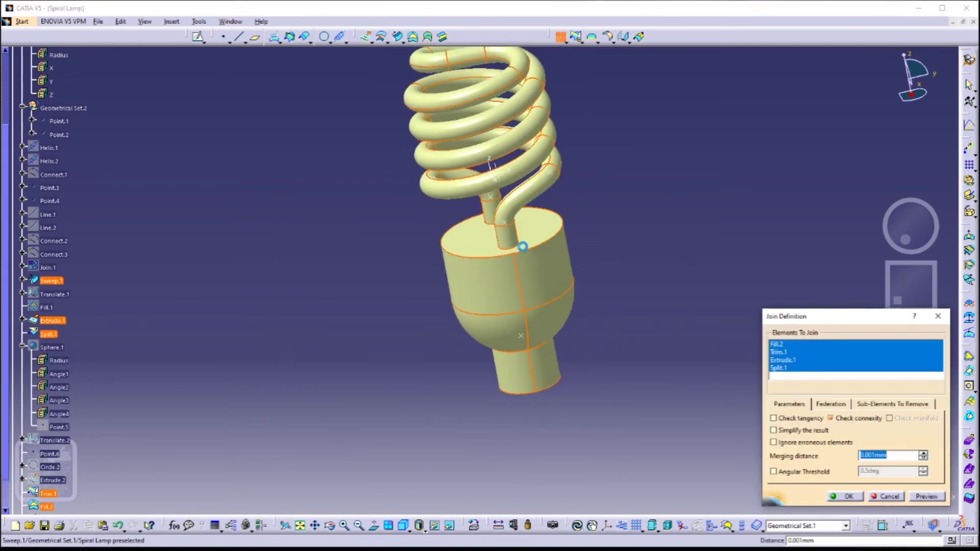
click(506, 239)
click(847, 495)
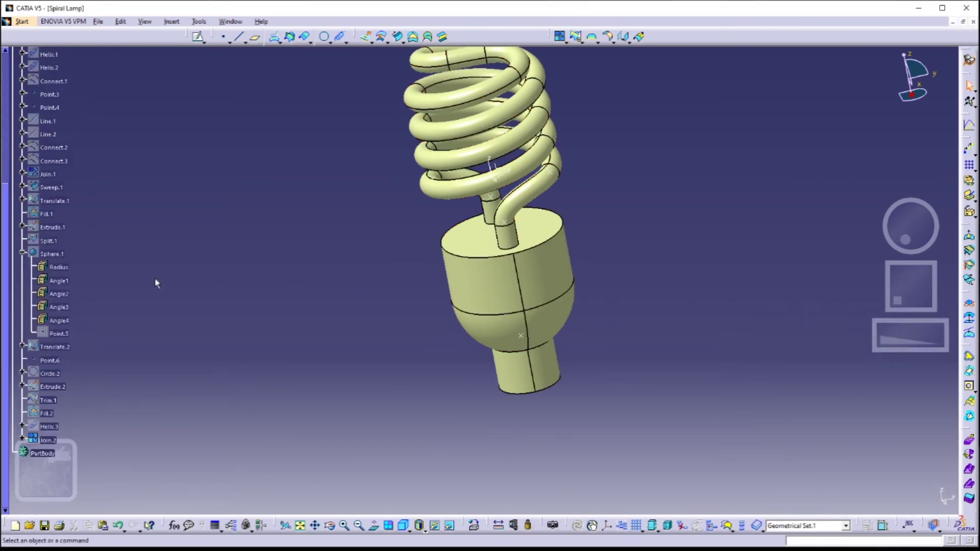
right_click(51, 380)
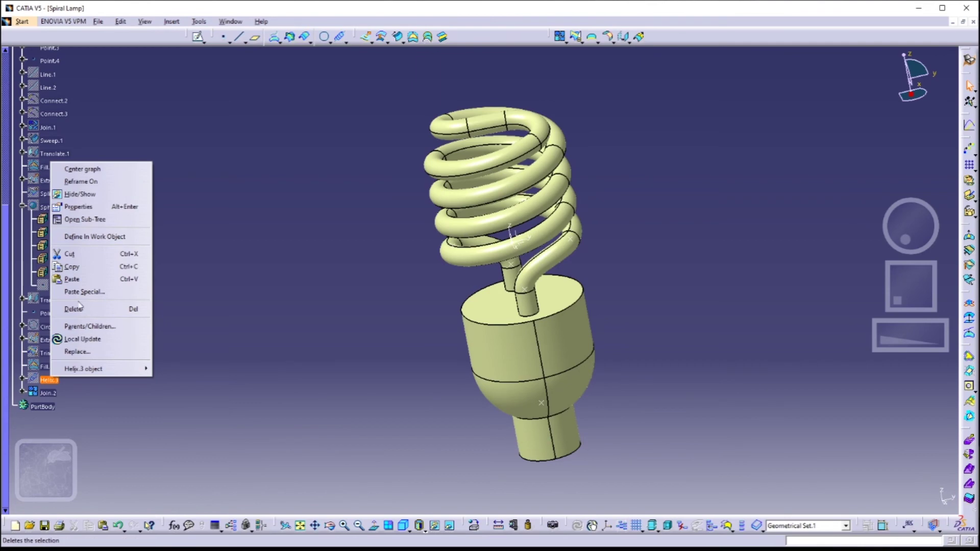
Step: Show Helix.3 again, then enter Part Design with PartBody defined as the work object
click(79, 194)
middle_drag(393, 353, 610, 389)
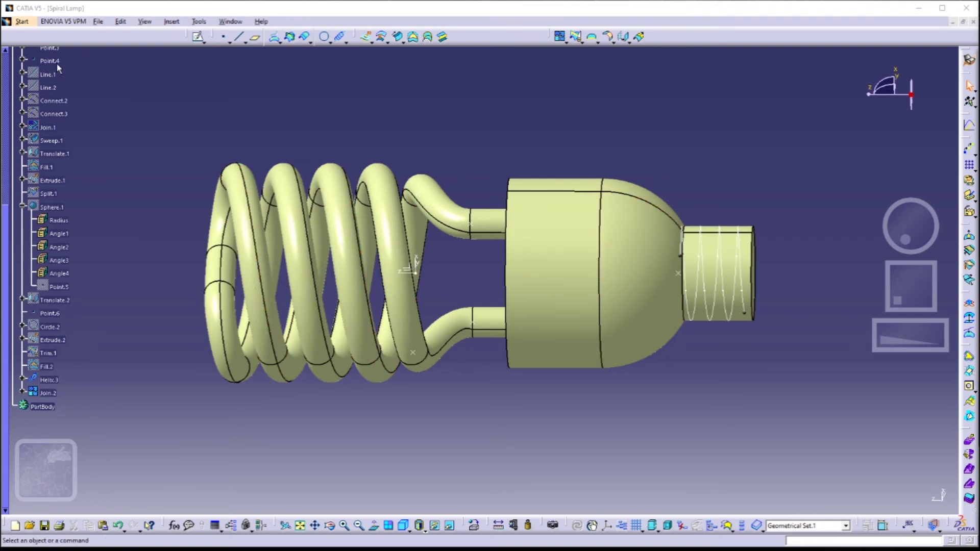
click(22, 21)
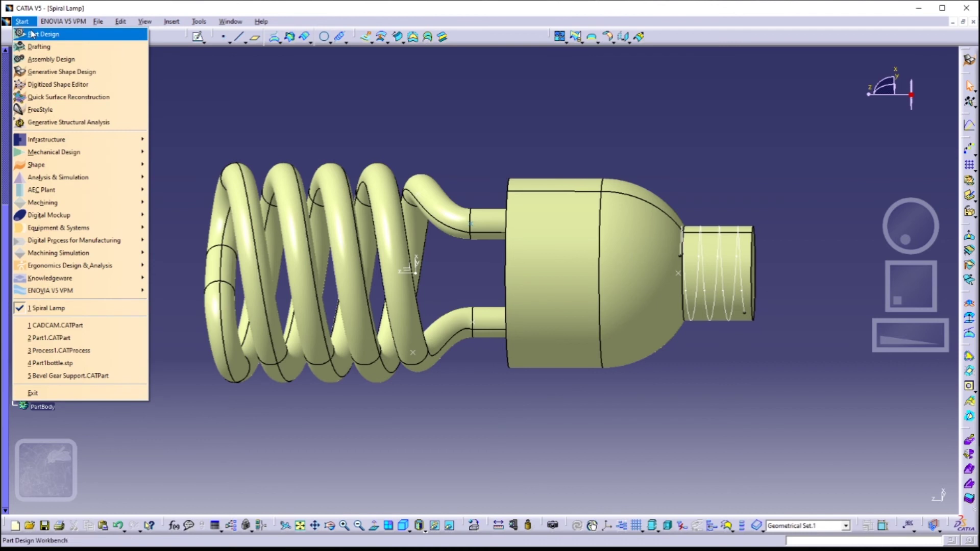
click(41, 33)
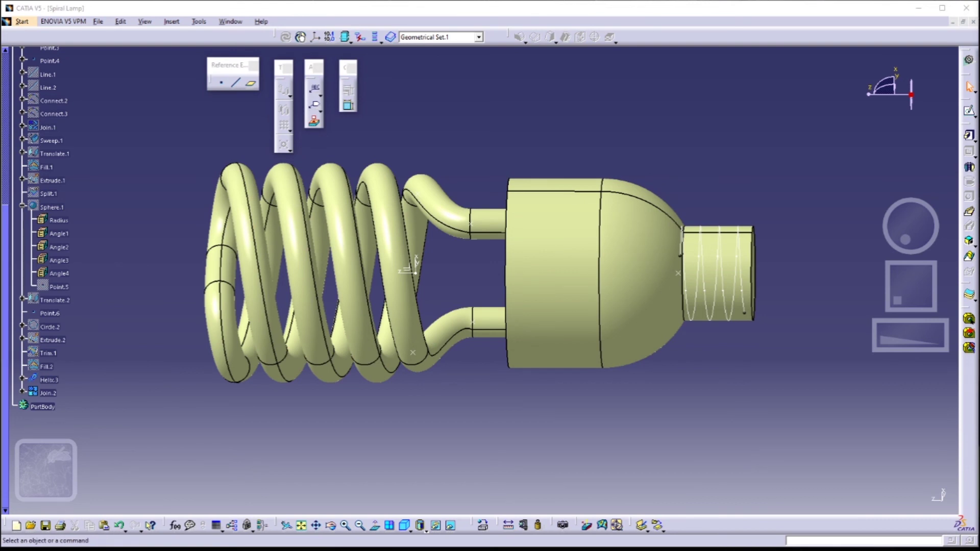
right_click(38, 408)
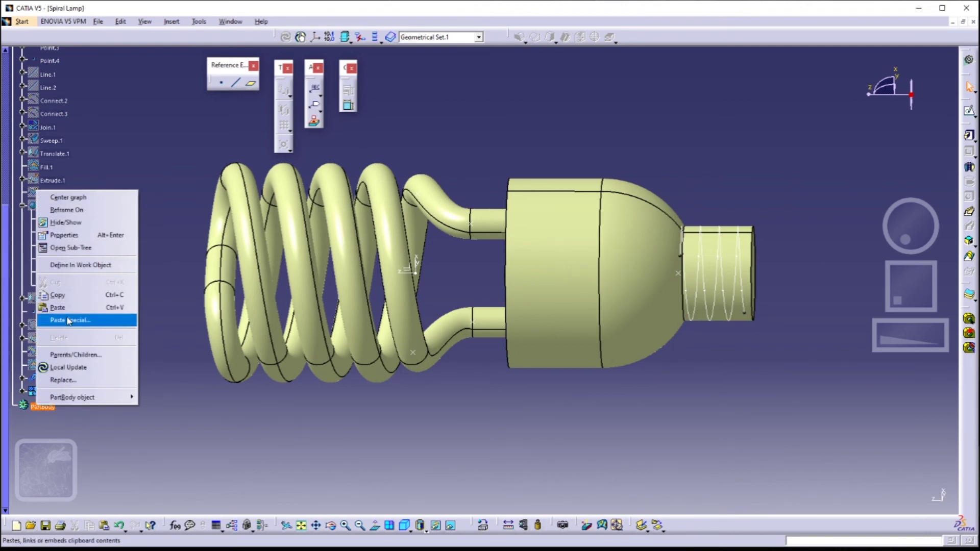
click(105, 268)
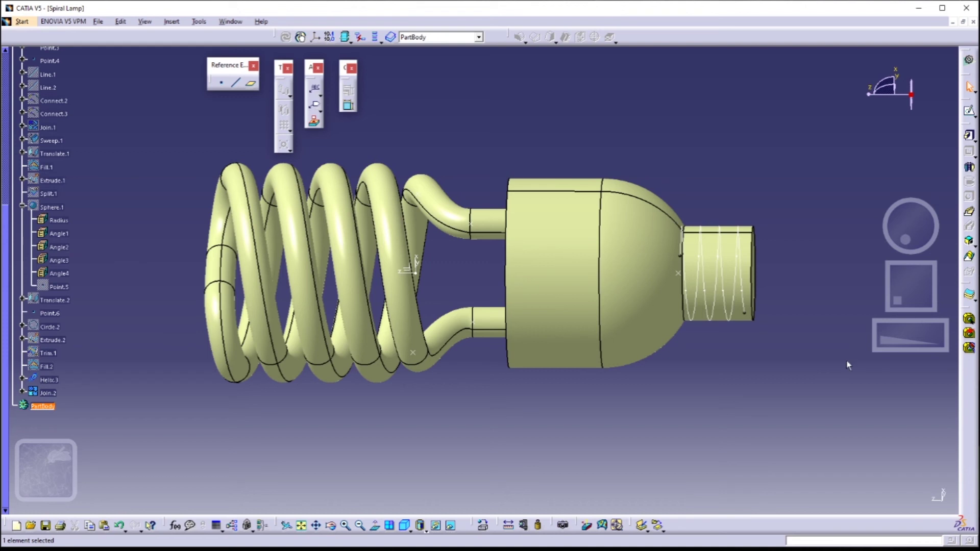
Step: Thicken Join.2 with a 2 mm first offset to create ThickSurface.1
click(970, 296)
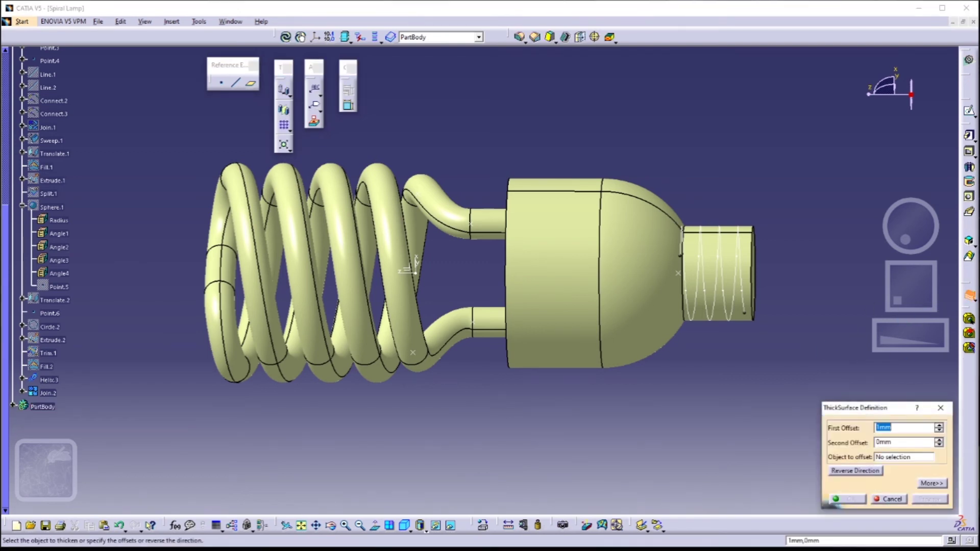
click(639, 332)
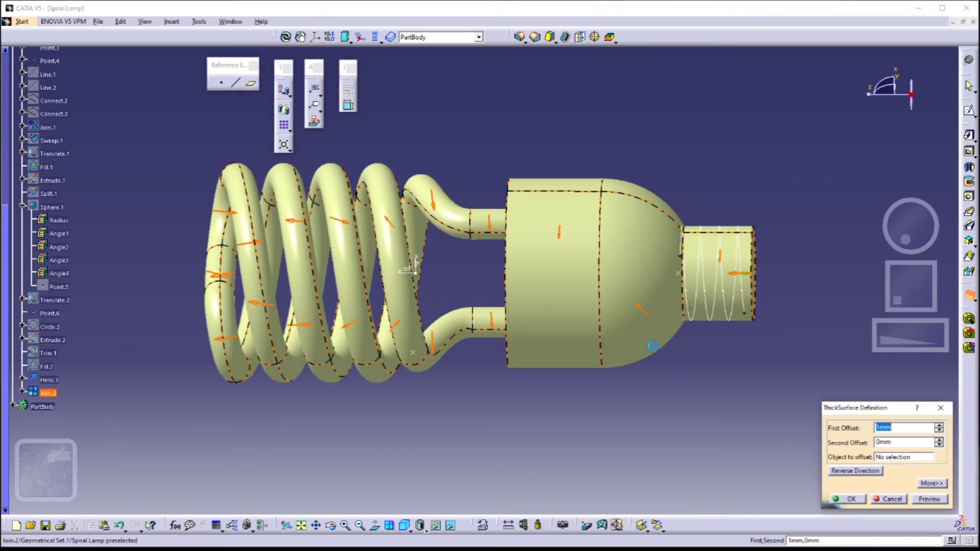
middle_drag(723, 390, 684, 409)
click(835, 430)
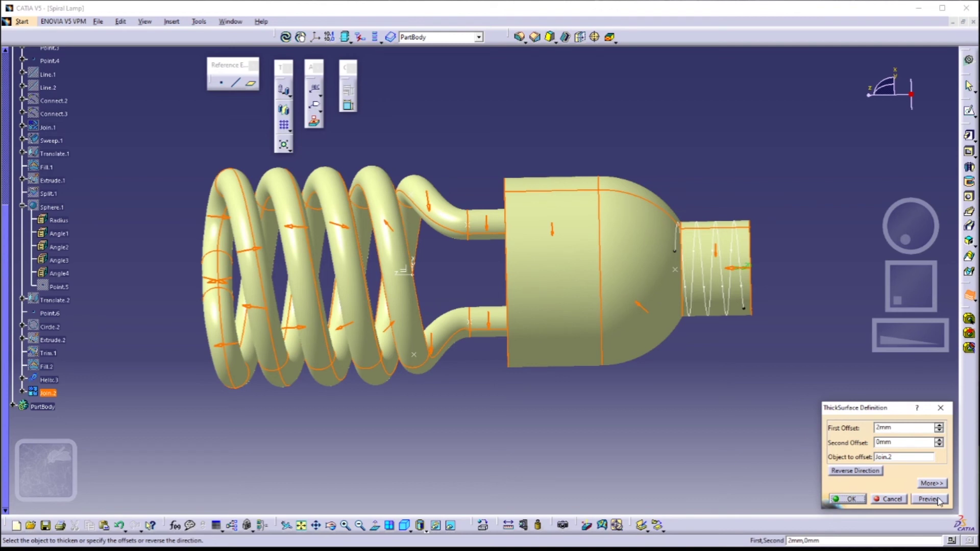
click(851, 499)
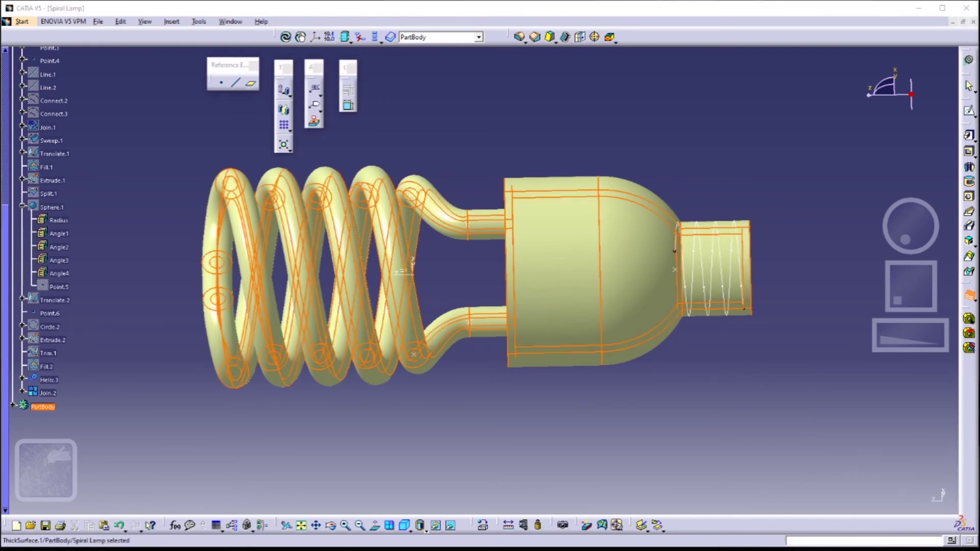
Step: Hide all surfaces so only the solid lamp remains visible
click(199, 22)
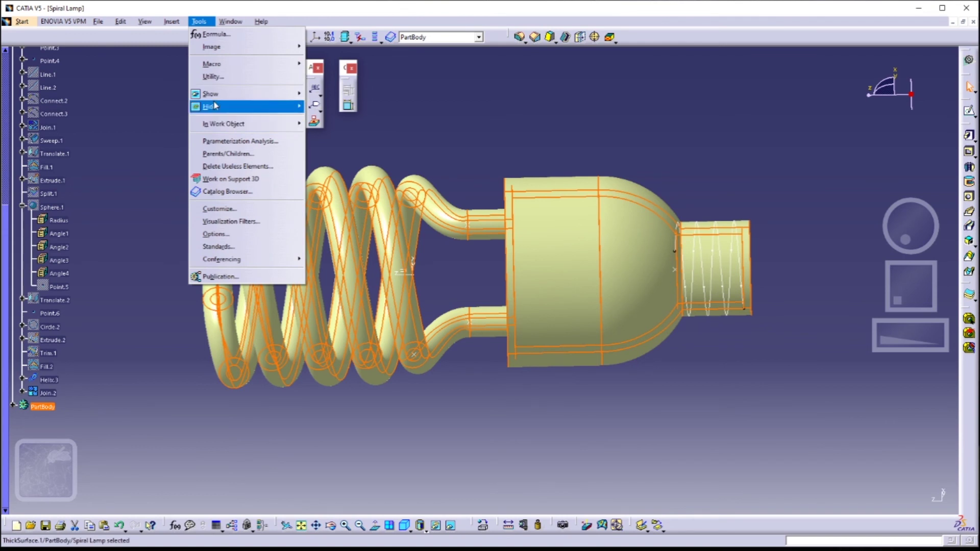
mouse_move(215, 106)
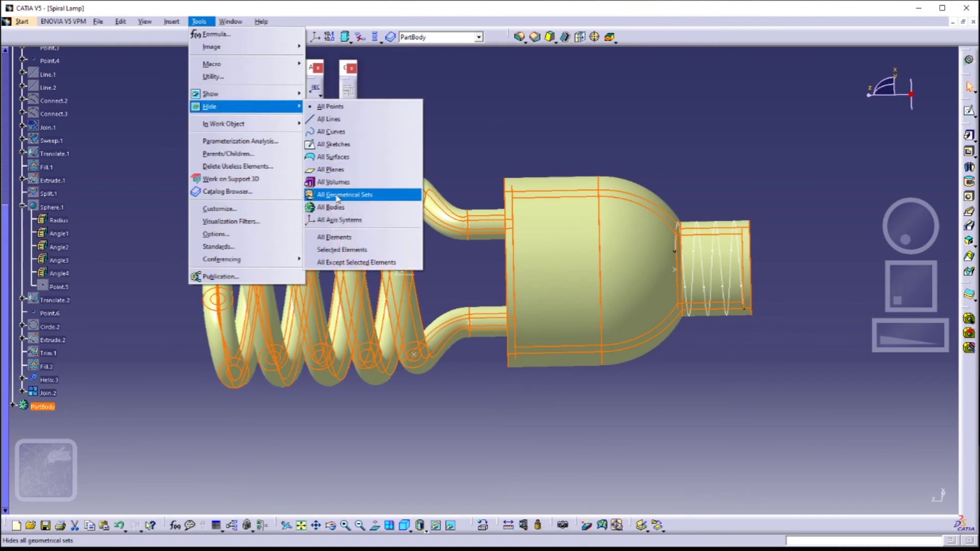
click(341, 158)
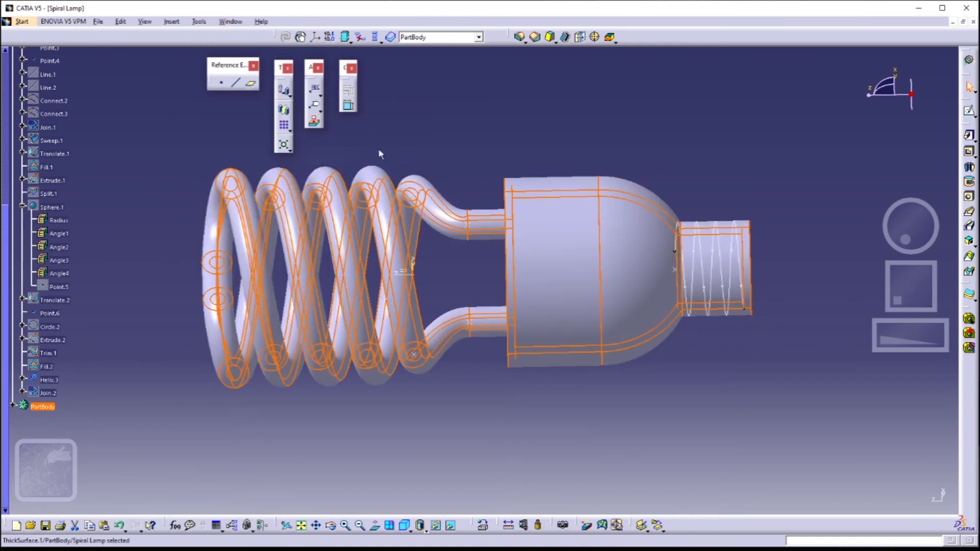
click(428, 138)
click(426, 531)
Step: Switch to shaded display and add a 2 mm edge fillet on the cap's end edge
click(434, 460)
middle_drag(715, 352, 528, 329)
ctrl+middle_drag(715, 417, 681, 409)
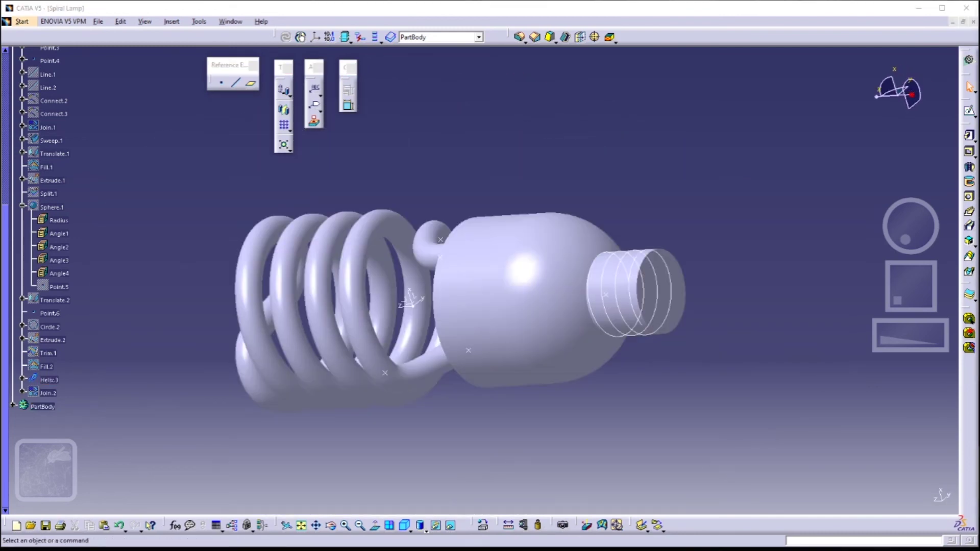
middle_drag(737, 286, 658, 266)
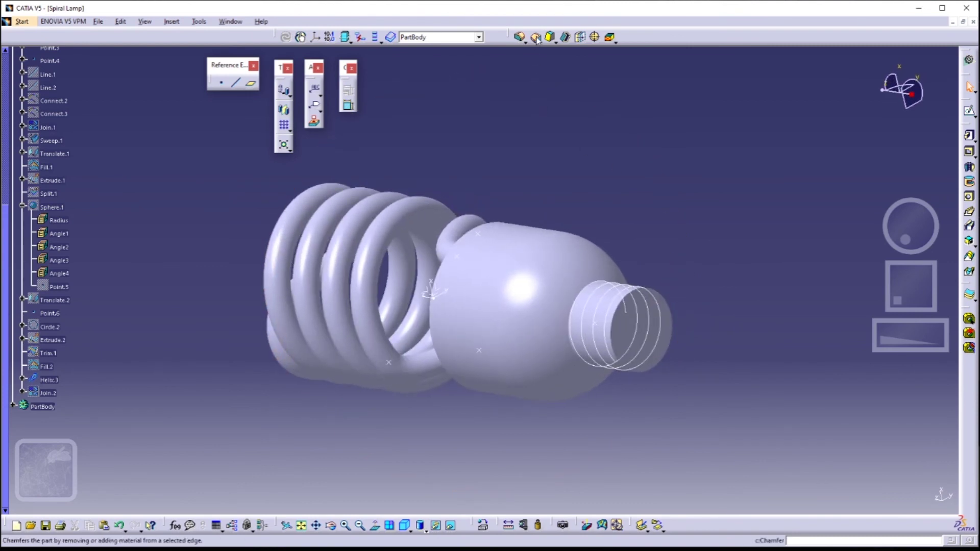
click(519, 38)
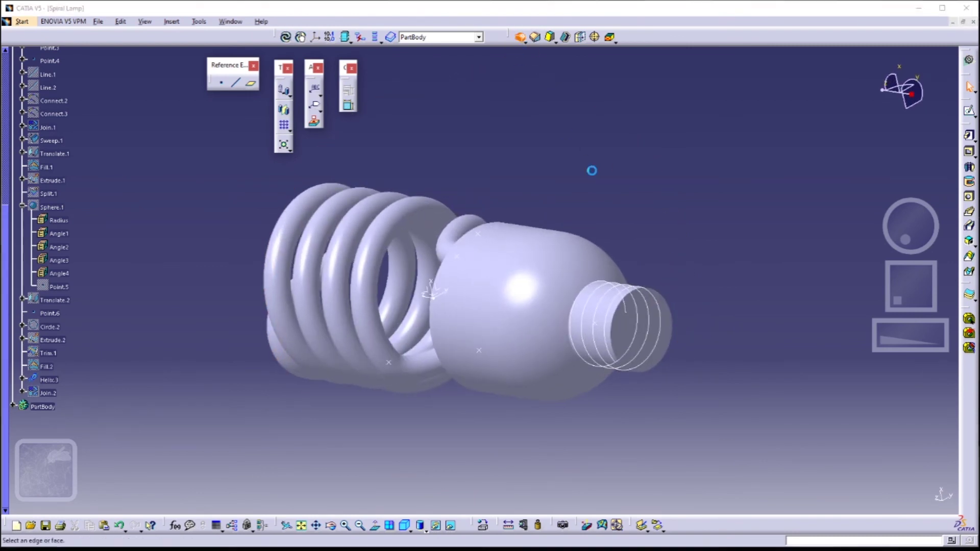
click(648, 319)
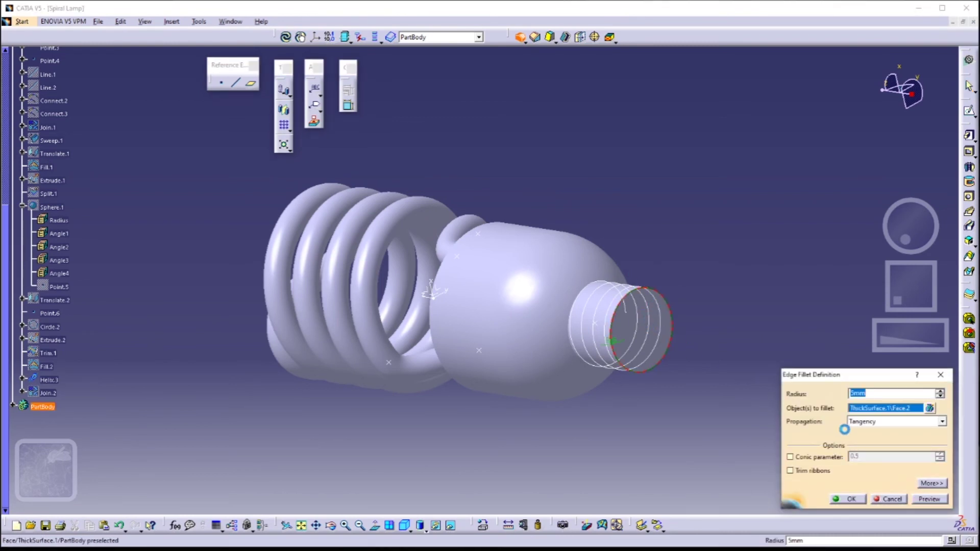
click(929, 500)
click(848, 499)
middle_drag(628, 378, 700, 301)
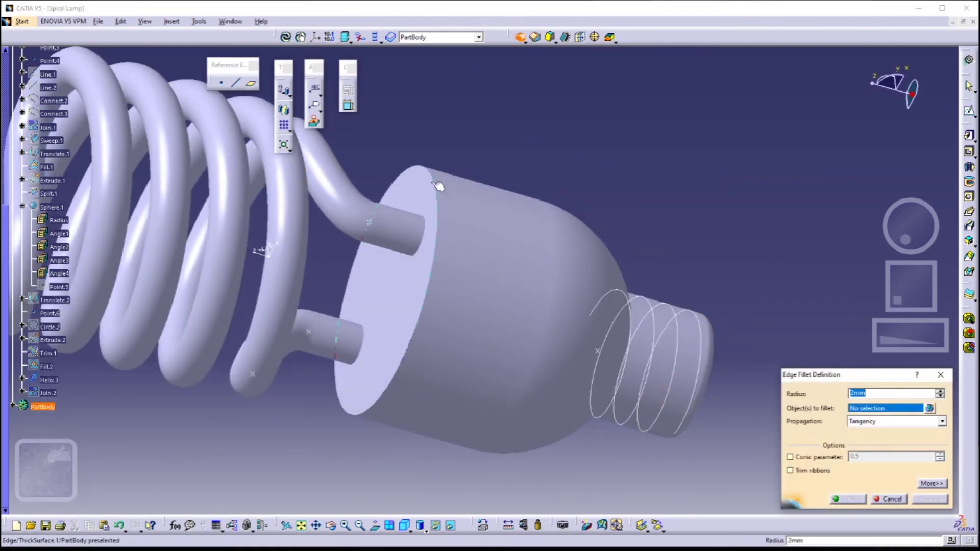
click(393, 215)
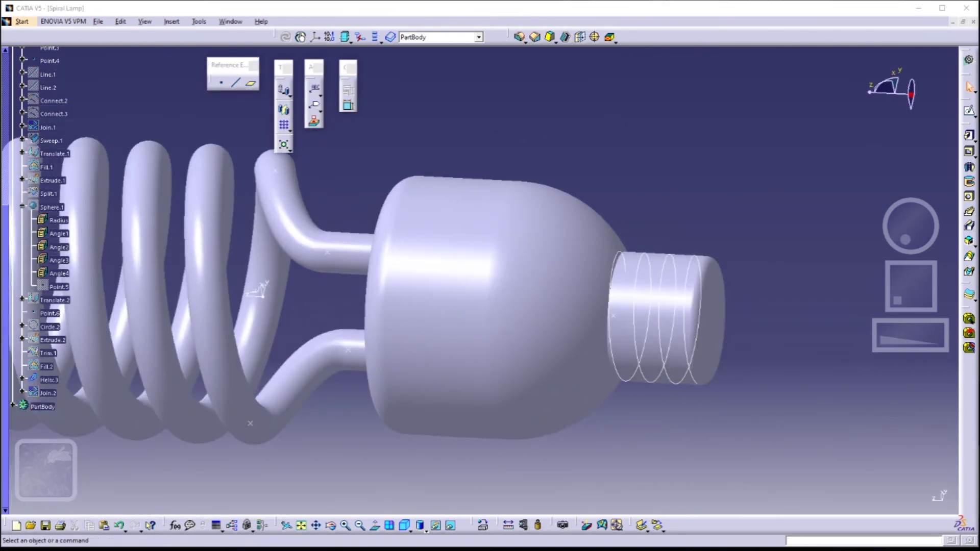
middle_drag(784, 315, 708, 256)
Step: Create Plane.1 normal to Helix.3 at its end vertex and sketch on it
click(236, 83)
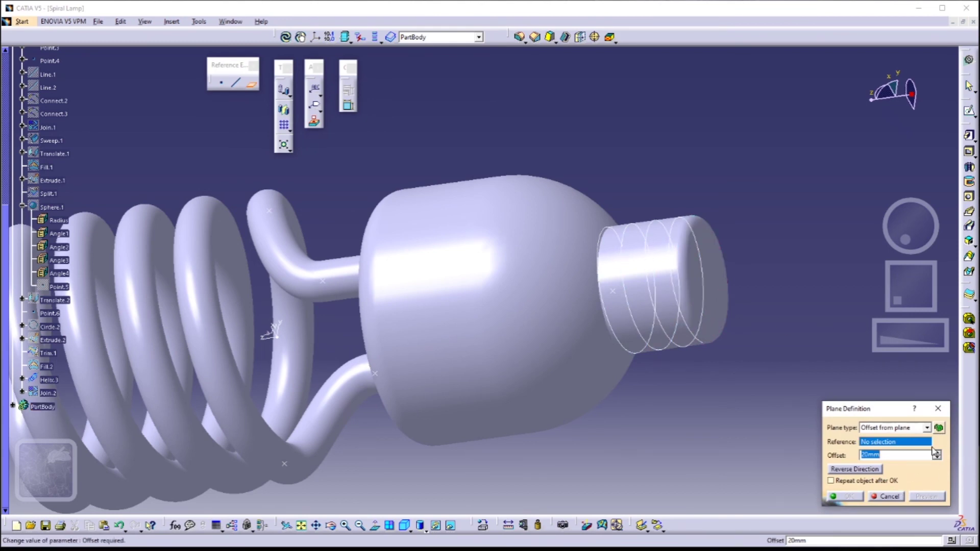
click(926, 427)
click(891, 462)
click(673, 347)
middle_drag(670, 371, 408, 228)
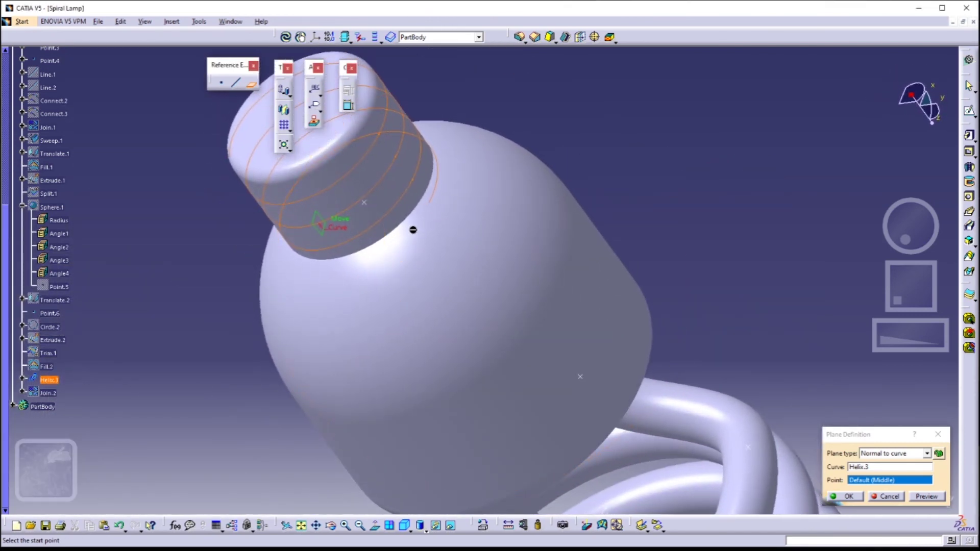
click(434, 205)
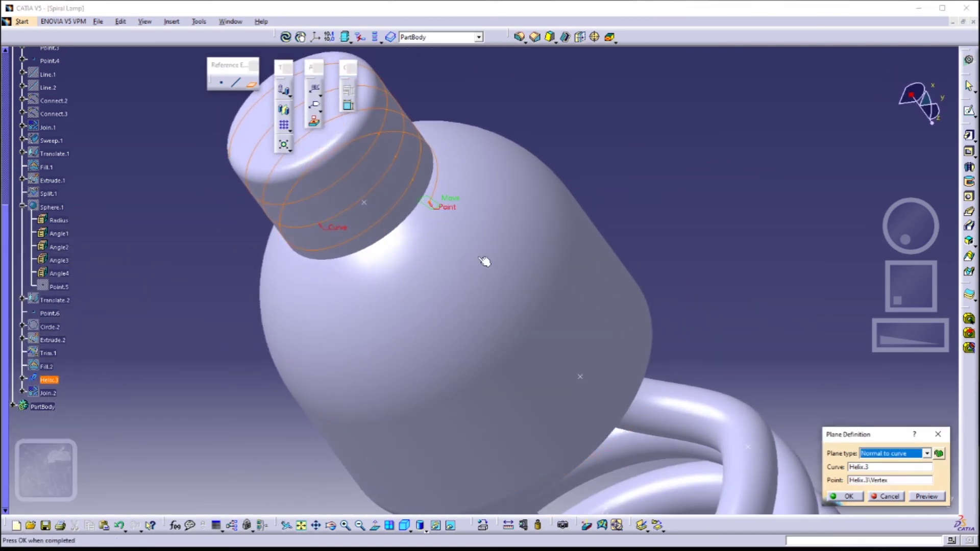
middle_drag(428, 226, 503, 197)
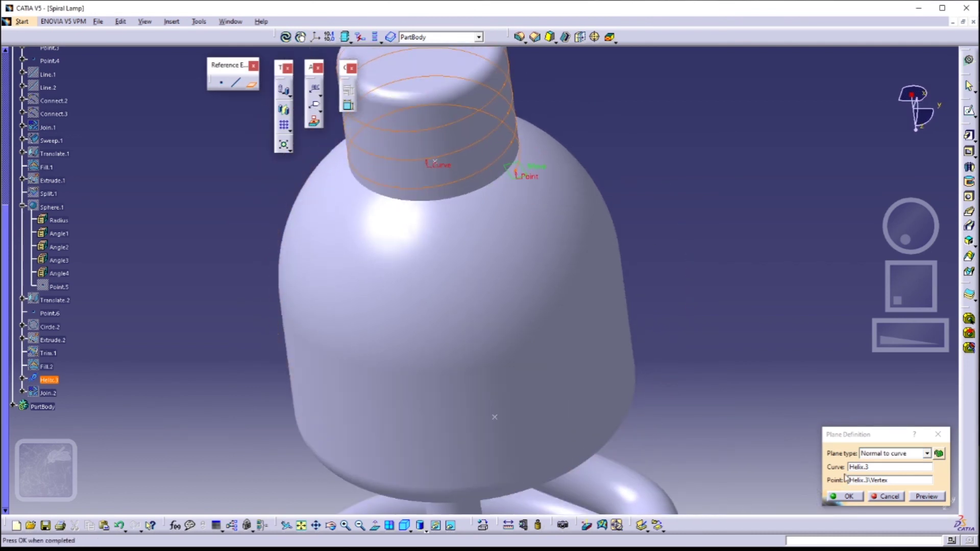
click(845, 496)
click(522, 169)
click(969, 111)
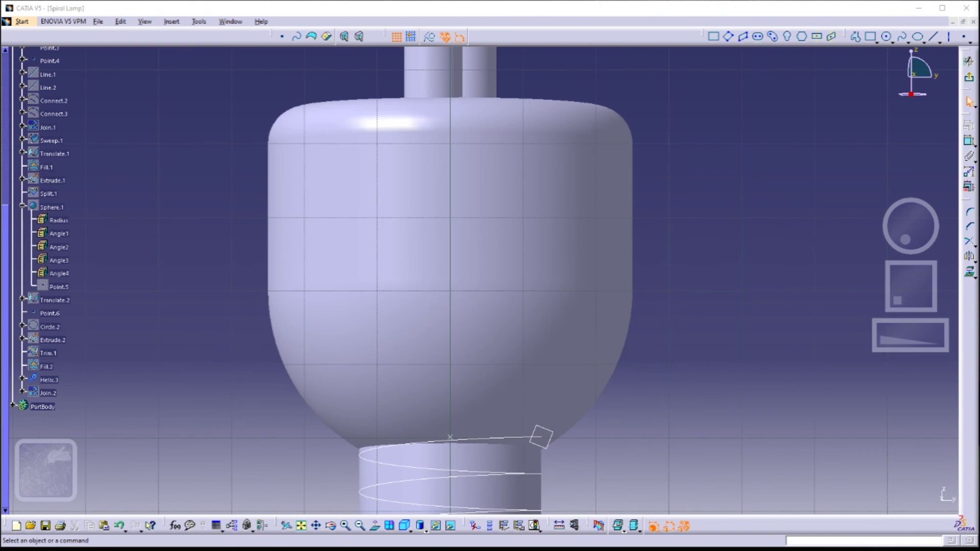
Step: Draw a circle at the helix end and set its diameter to 3 mm
click(883, 37)
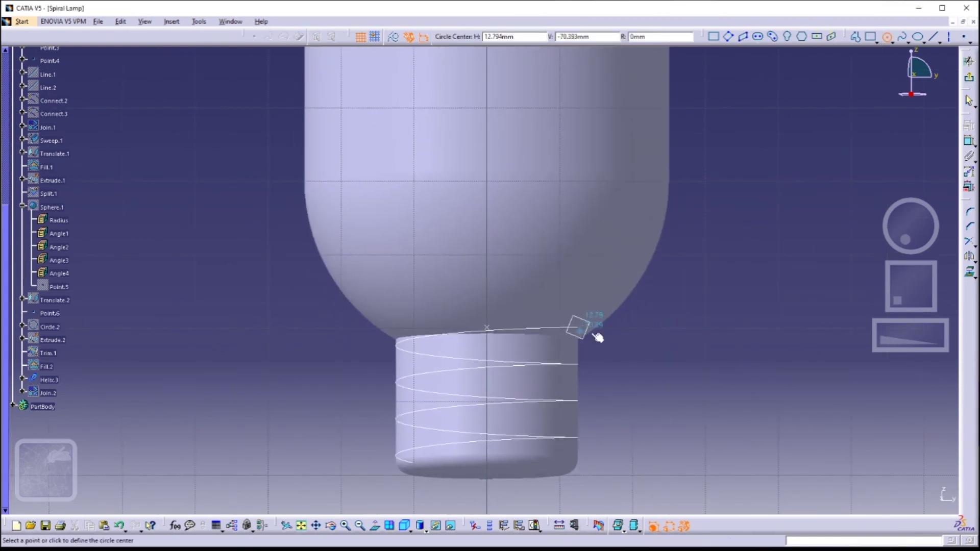
click(682, 320)
click(968, 141)
click(687, 311)
click(735, 309)
double_click(736, 308)
text(3)
click(894, 499)
Step: Make the circle's centre coincide with Helix.3's end point, then exit the sketch
scroll(664, 389, up, 3)
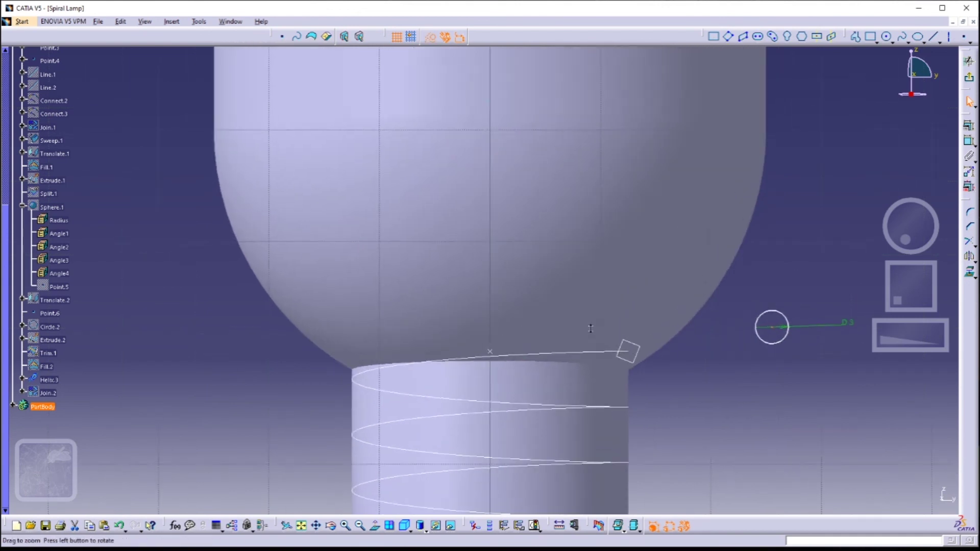
ctrl+click(637, 355)
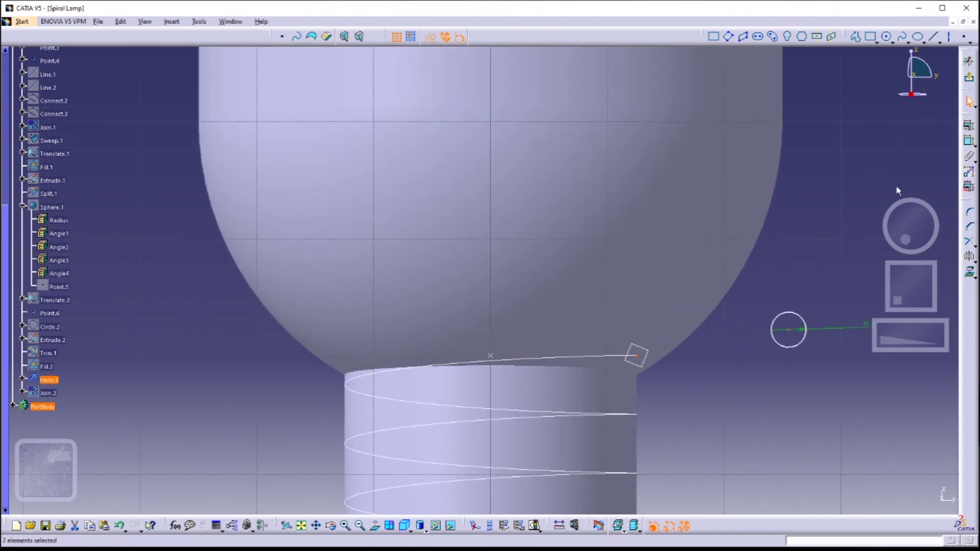
click(968, 125)
click(901, 398)
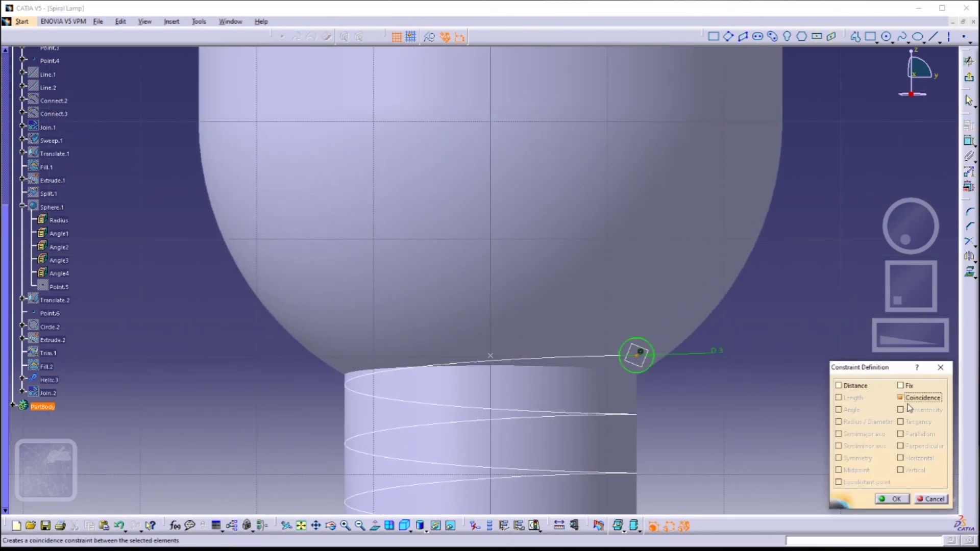
click(894, 499)
click(968, 62)
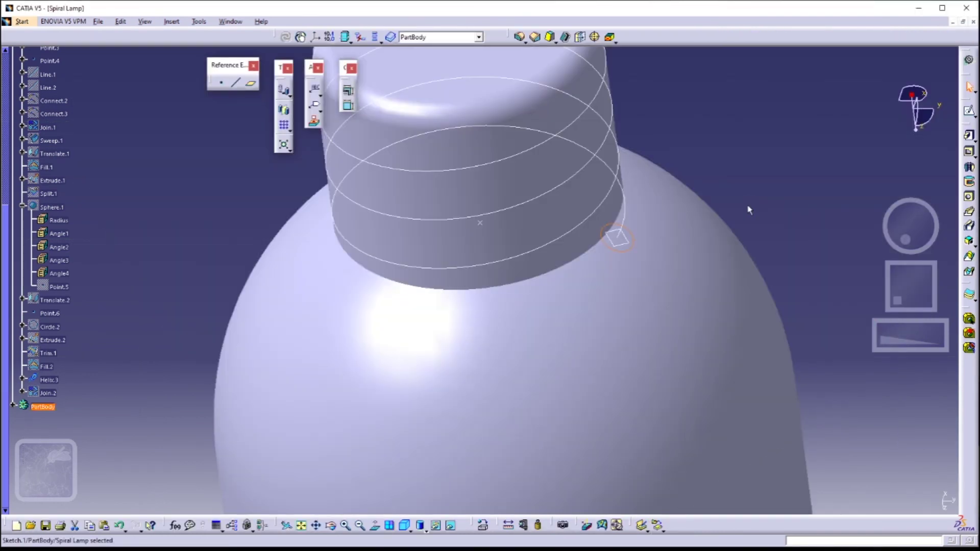
Step: Create a rib sweeping Sketch.1 along Helix.3 to form the cap thread
ctrl+middle_drag(730, 180, 739, 212)
middle_drag(739, 211, 769, 293)
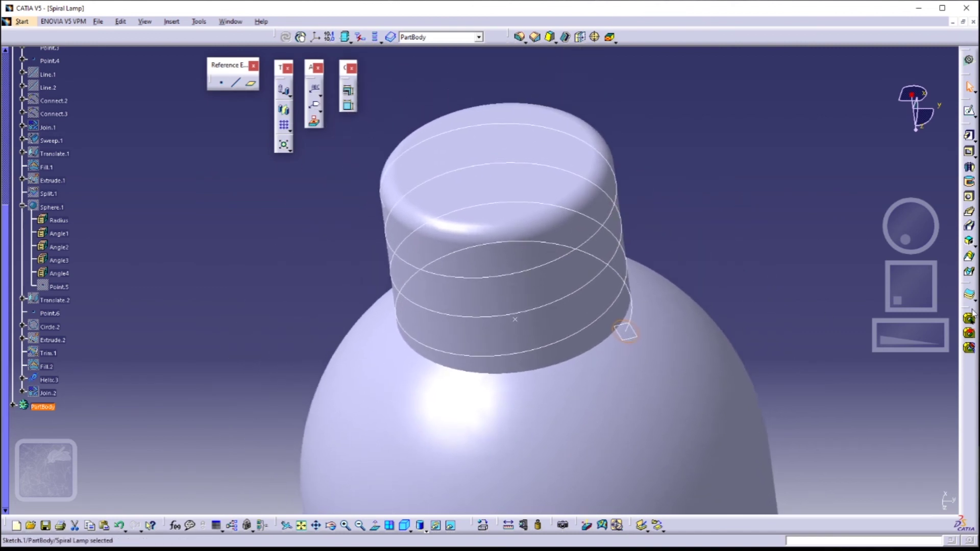
click(969, 210)
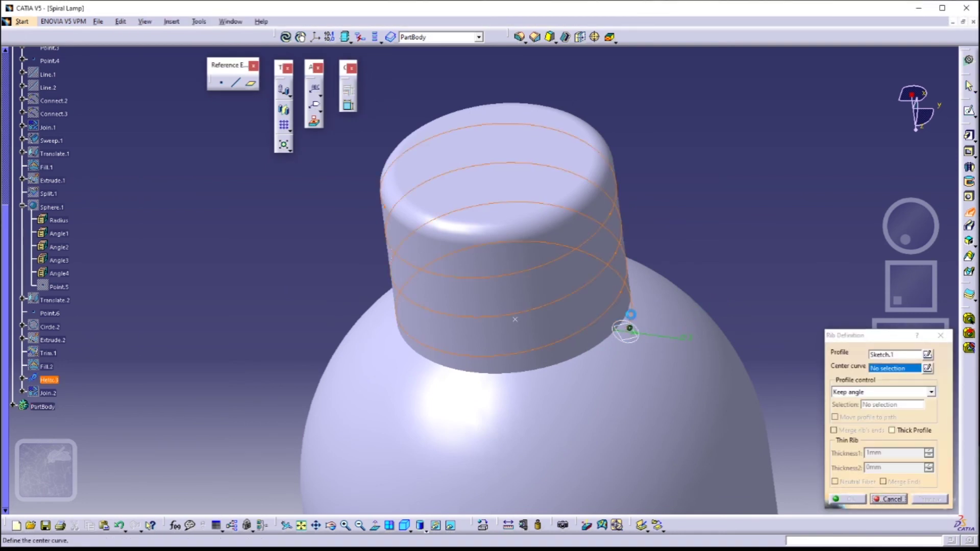
click(848, 499)
middle_drag(574, 314, 561, 286)
Step: Hide all points and Plane.1, then show the lamp in isometric view fitted to the window
click(199, 21)
mouse_move(219, 106)
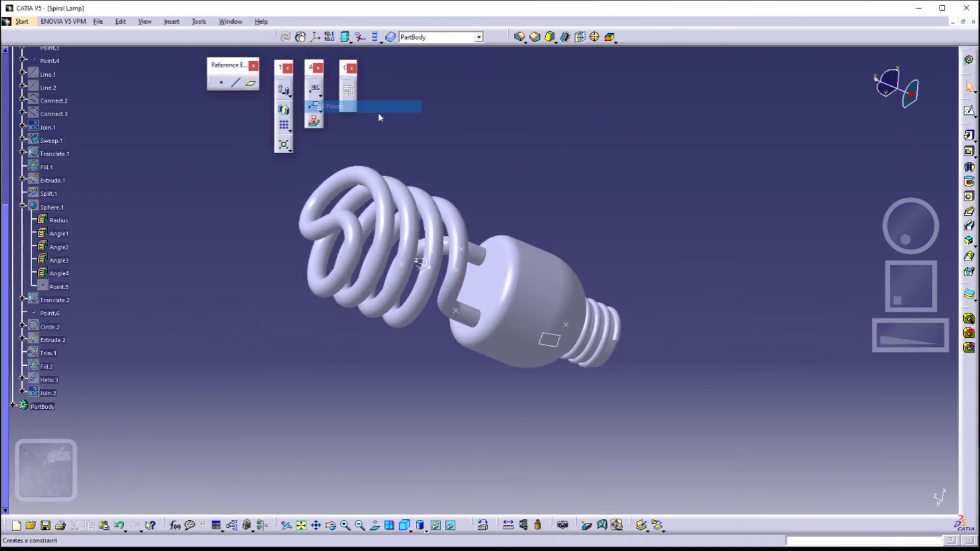
click(352, 107)
middle_drag(510, 255, 475, 327)
right_click(477, 364)
click(506, 182)
click(404, 525)
click(301, 525)
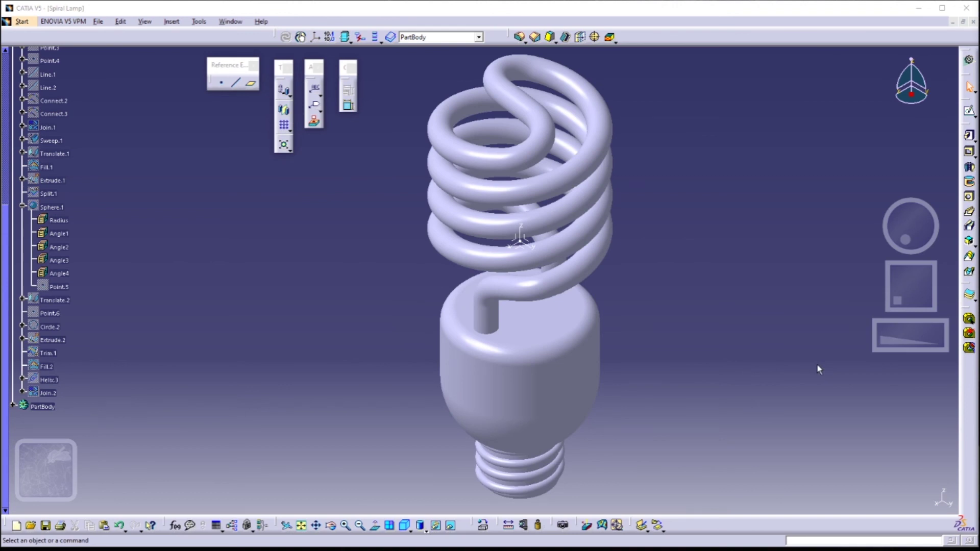
Step: Select the tube stub, connecting tube, both helix tubes and the far tube-end face together
click(487, 322)
click(509, 291)
click(584, 273)
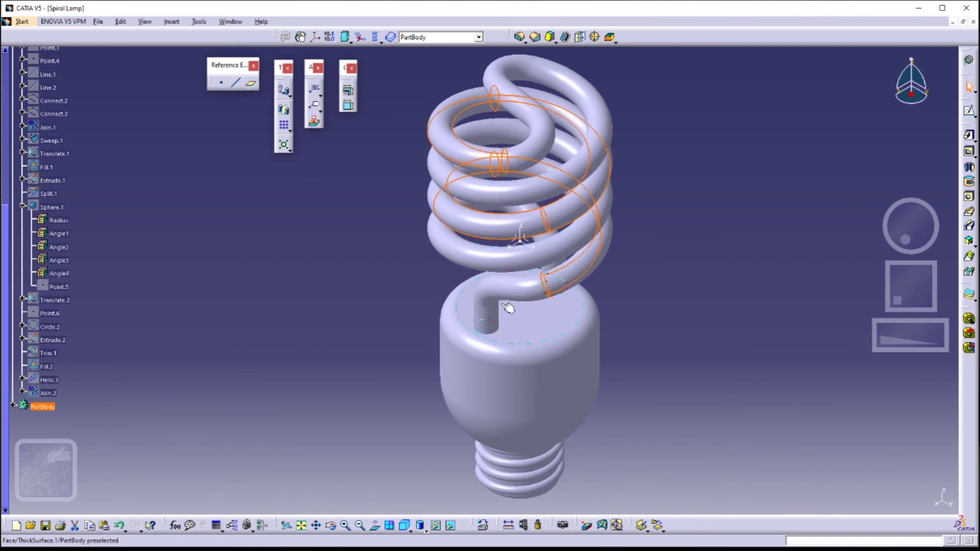
ctrl+click(500, 296)
ctrl+click(493, 314)
ctrl+click(522, 263)
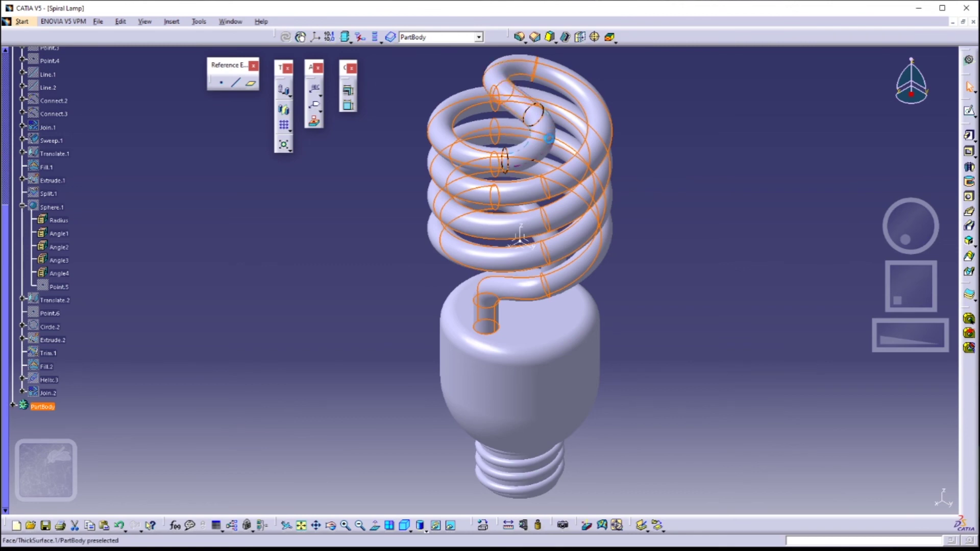
middle_drag(700, 240, 622, 170)
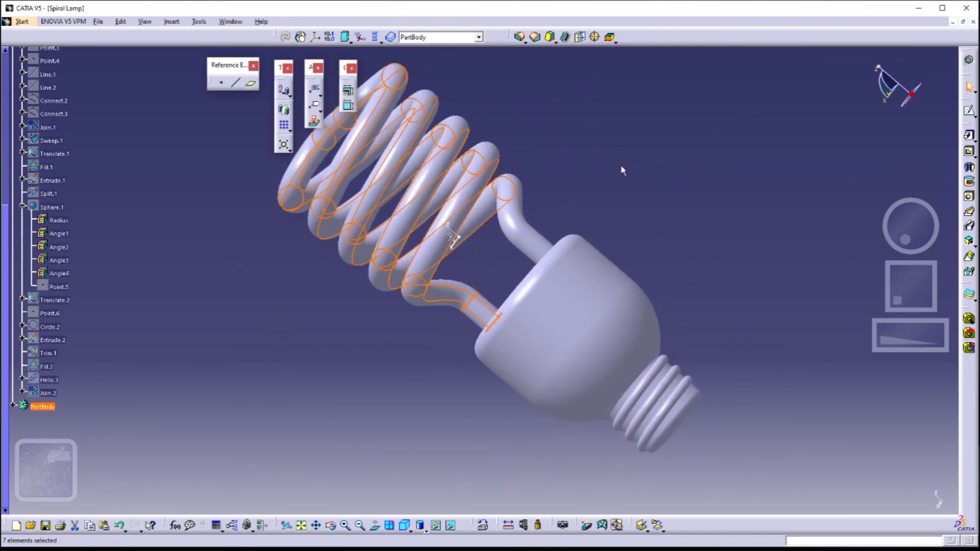
ctrl+click(493, 220)
Step: Give the selected tube faces a cyan fill colour in their Properties
right_click(361, 230)
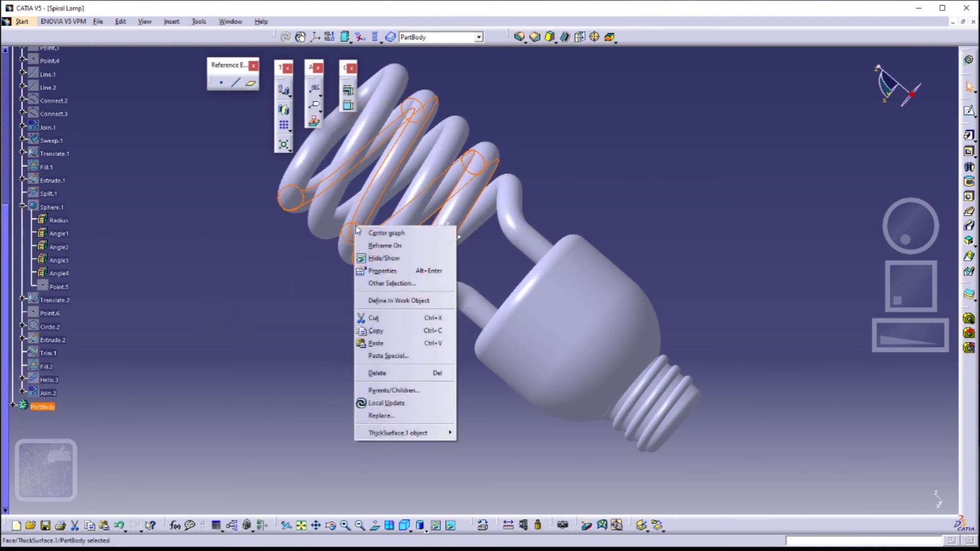
click(378, 266)
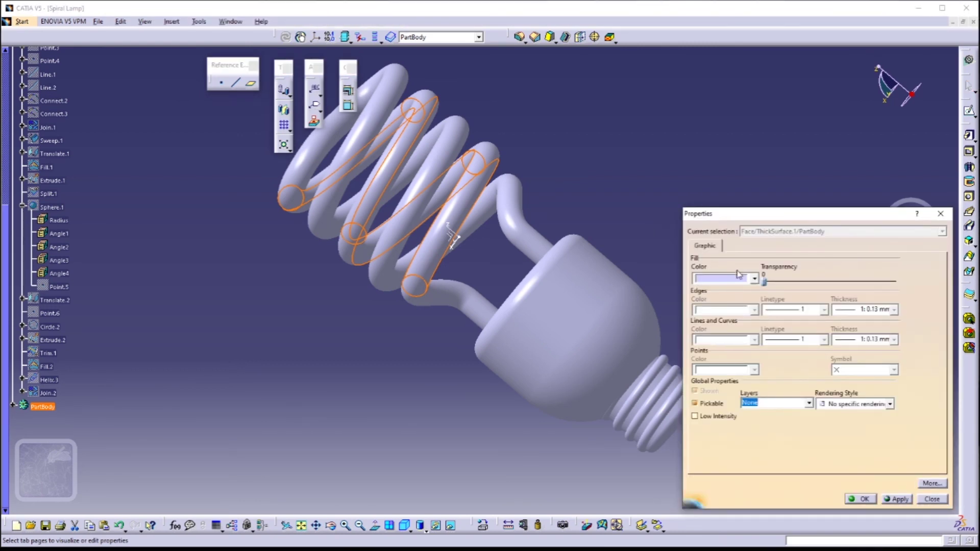
click(755, 280)
click(725, 312)
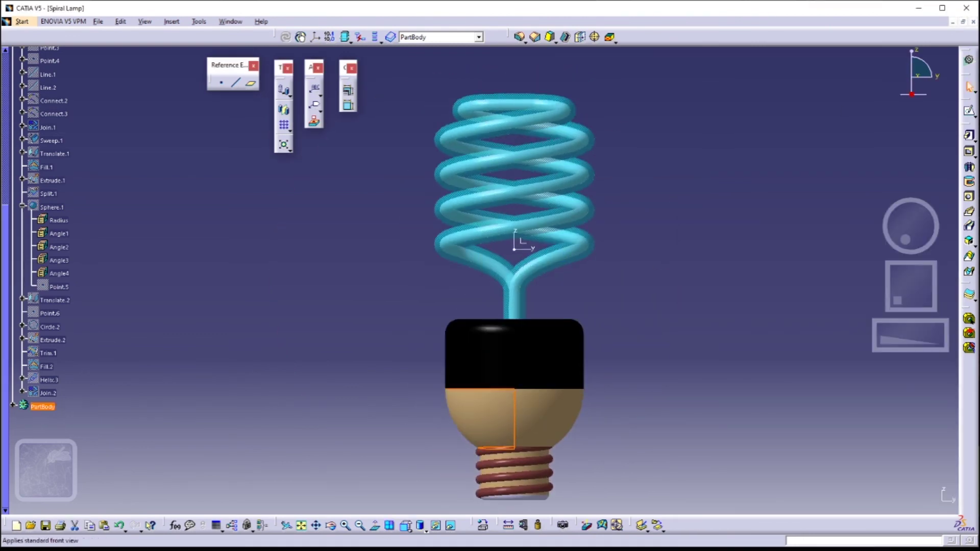
Step: Inspect the coloured lamp from the right view, then return to isometric, slightly zoomed in
click(411, 532)
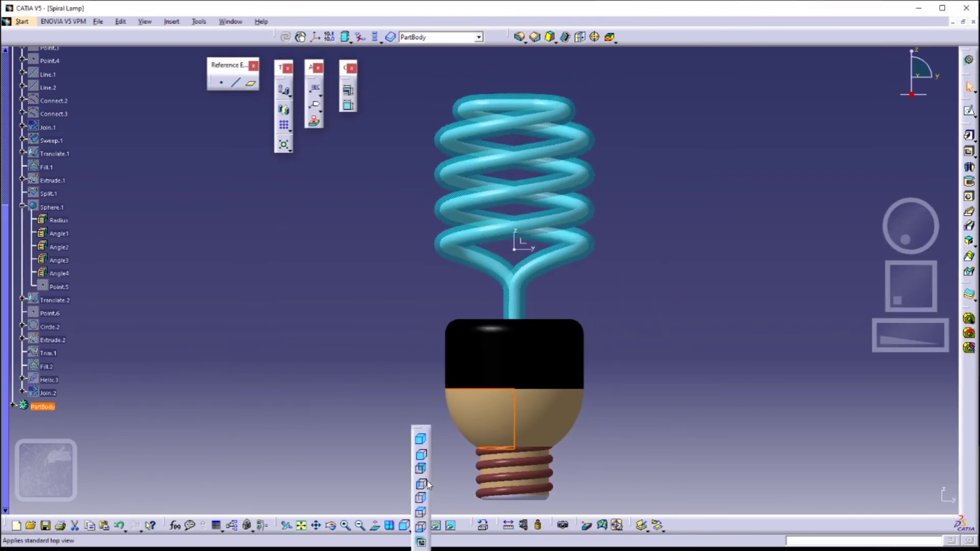
click(416, 503)
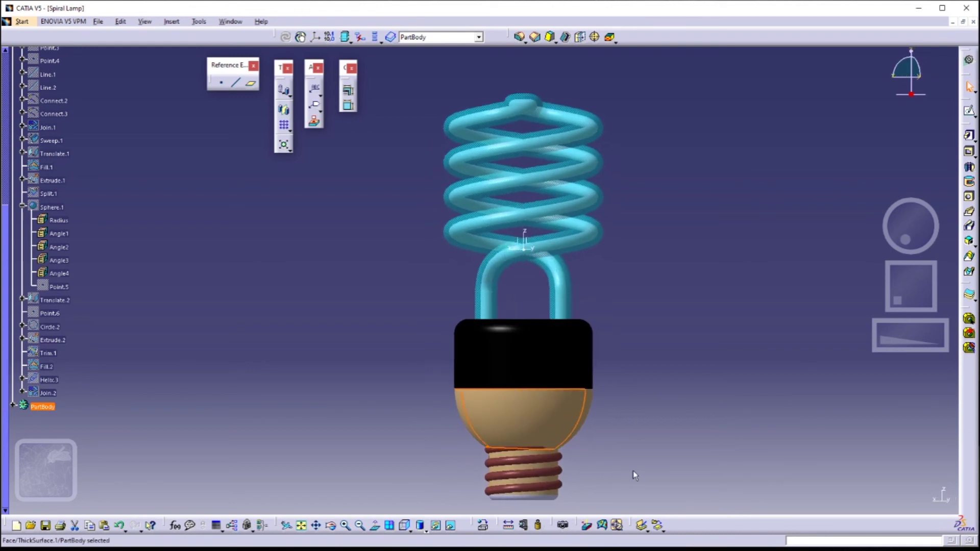
click(687, 415)
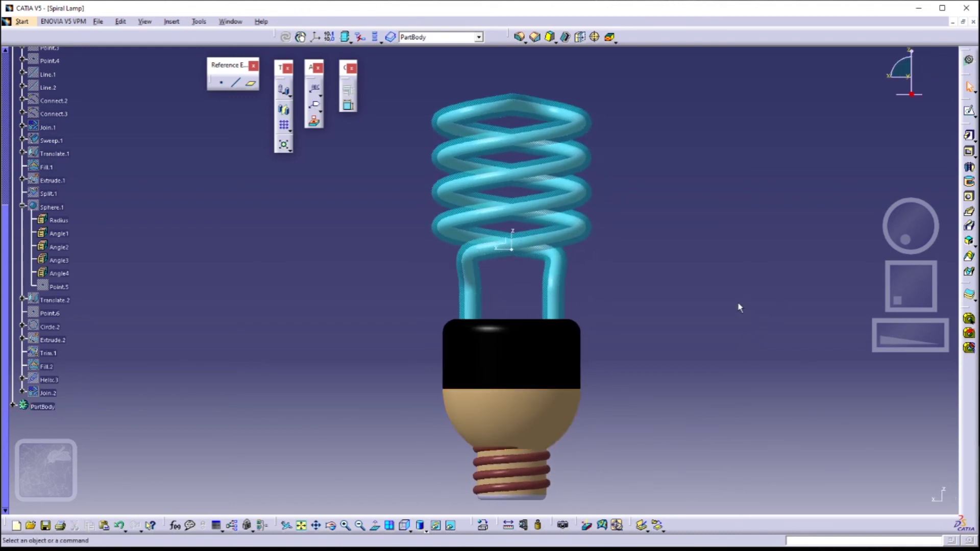
click(419, 531)
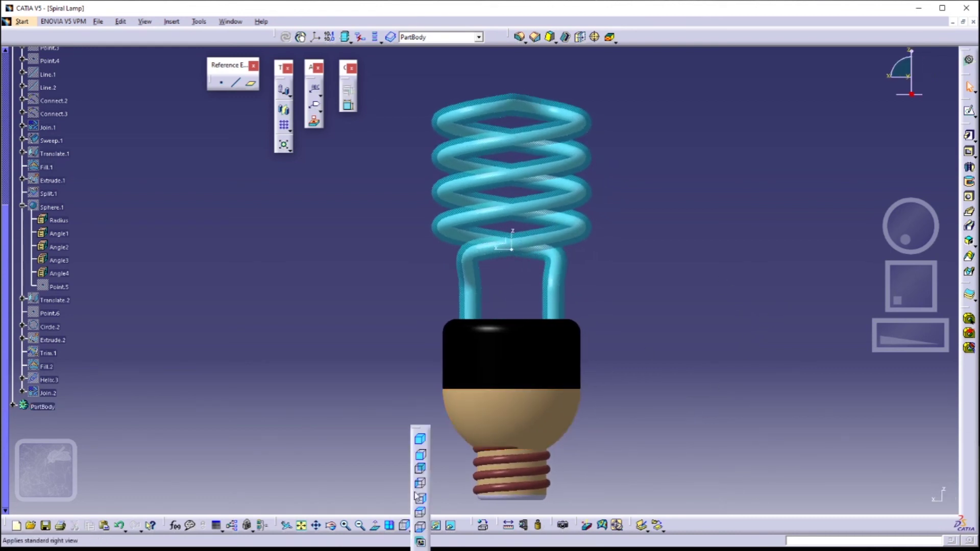
click(420, 443)
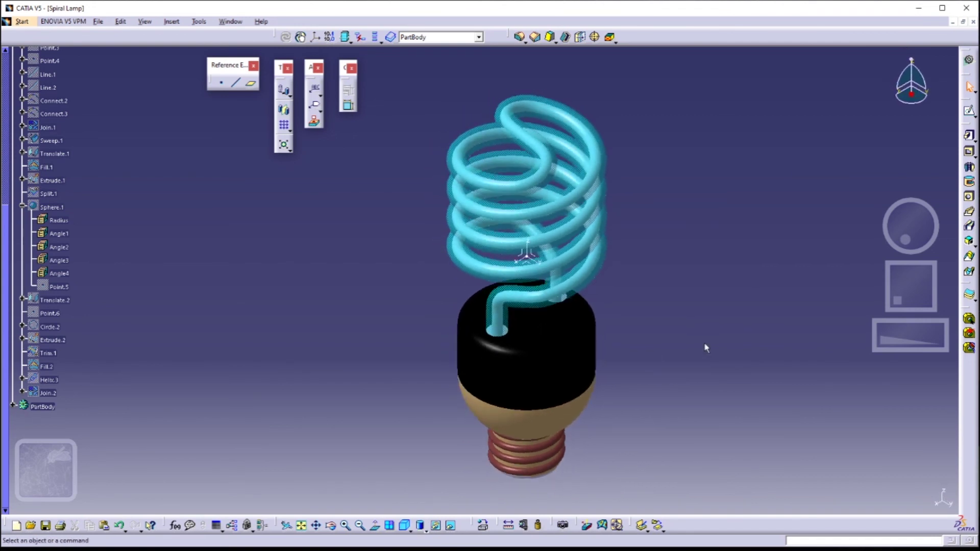
middle_drag(704, 345, 697, 338)
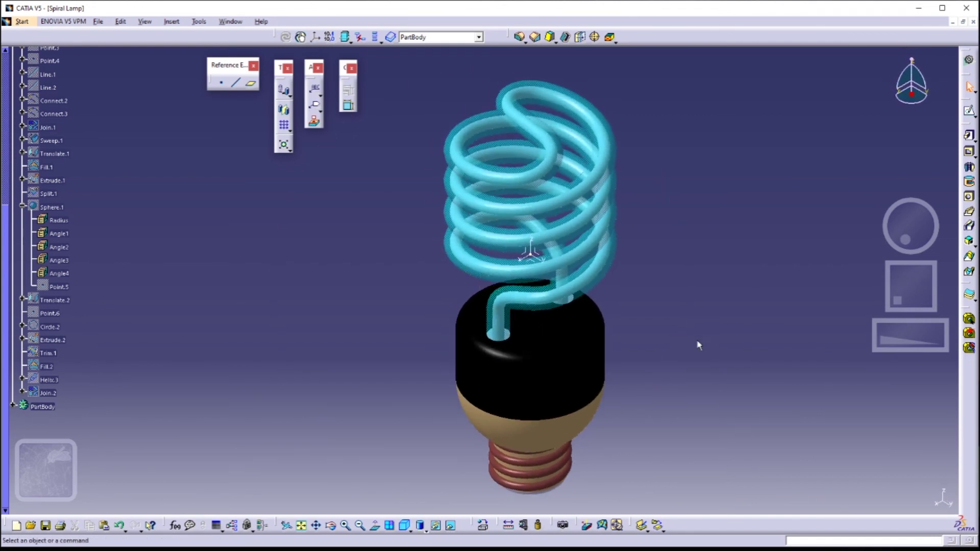